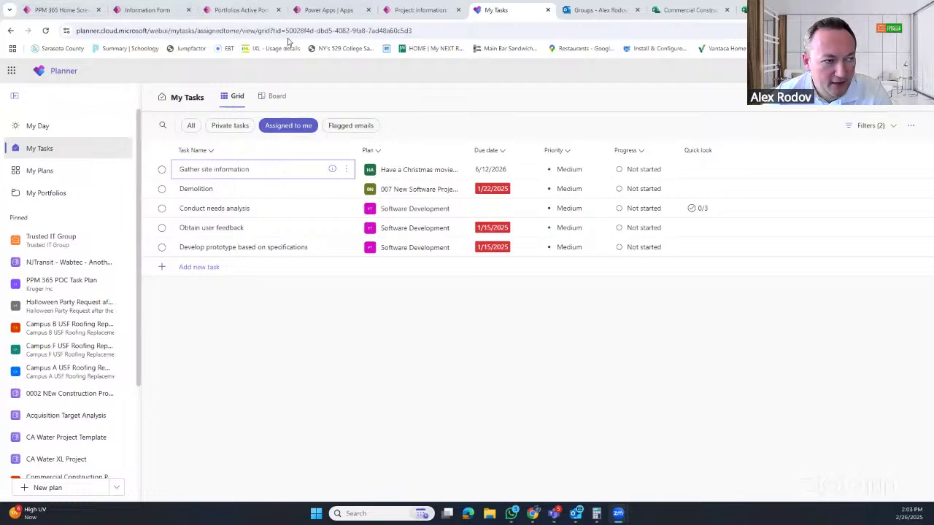
# - Launch Planner in a new browser tab from the Microsoft 365 apps
pyautogui.click(63, 71)
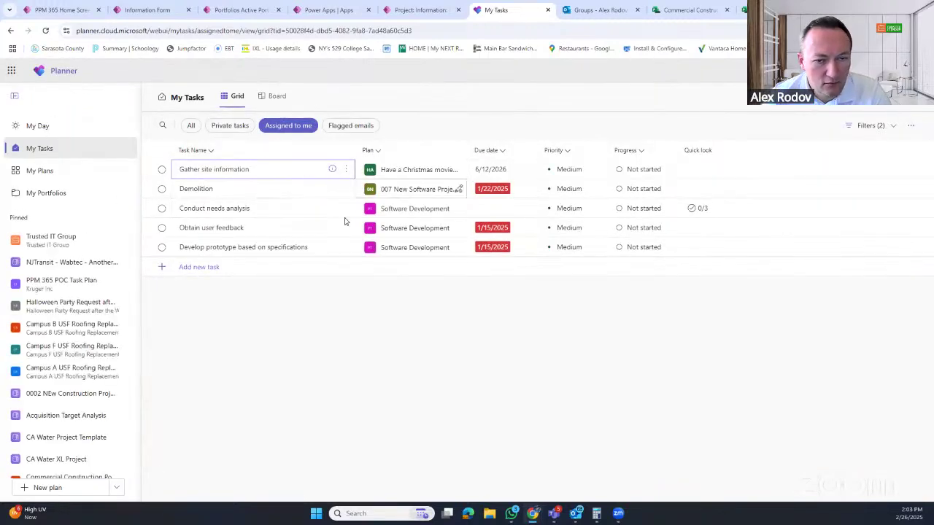
pyautogui.click(12, 70)
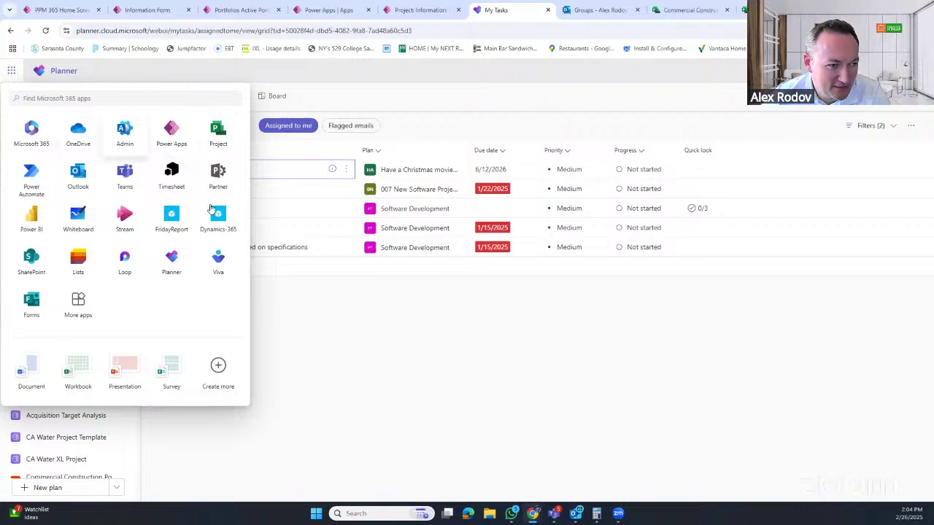
pyautogui.click(172, 262)
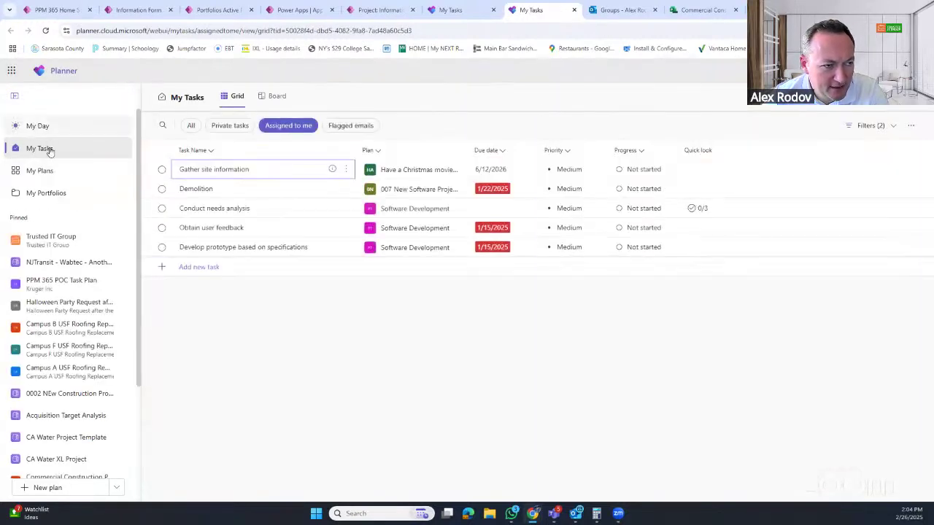
# - Look through the My Day, My Tasks, My Plans and My Portfolios views
pyautogui.click(33, 126)
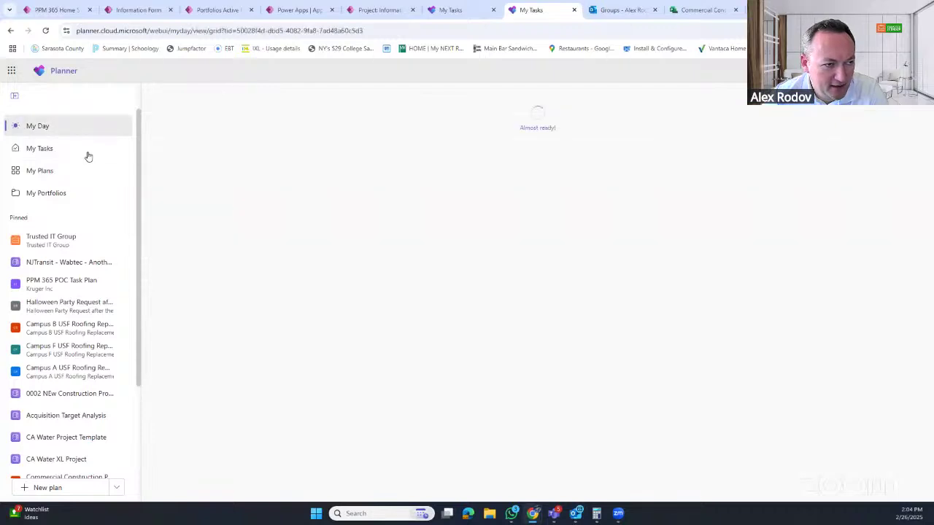
pyautogui.click(37, 150)
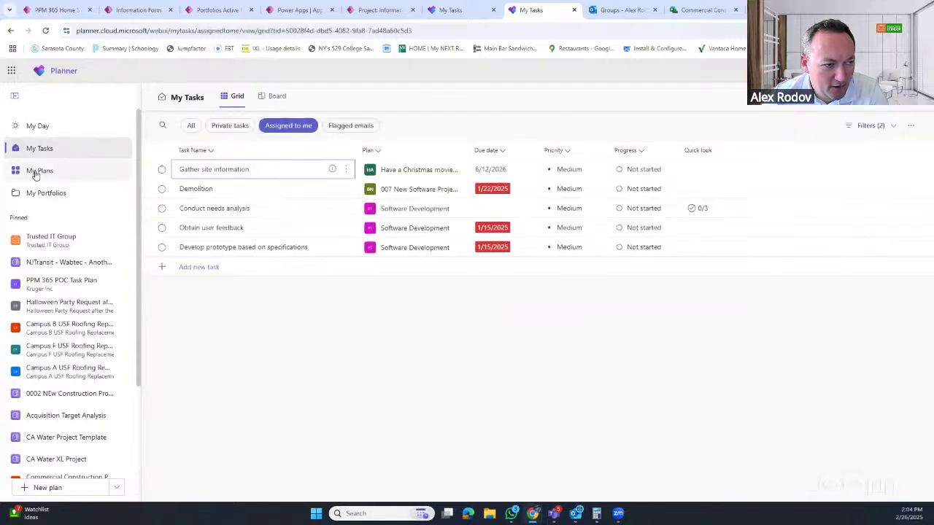
pyautogui.click(35, 173)
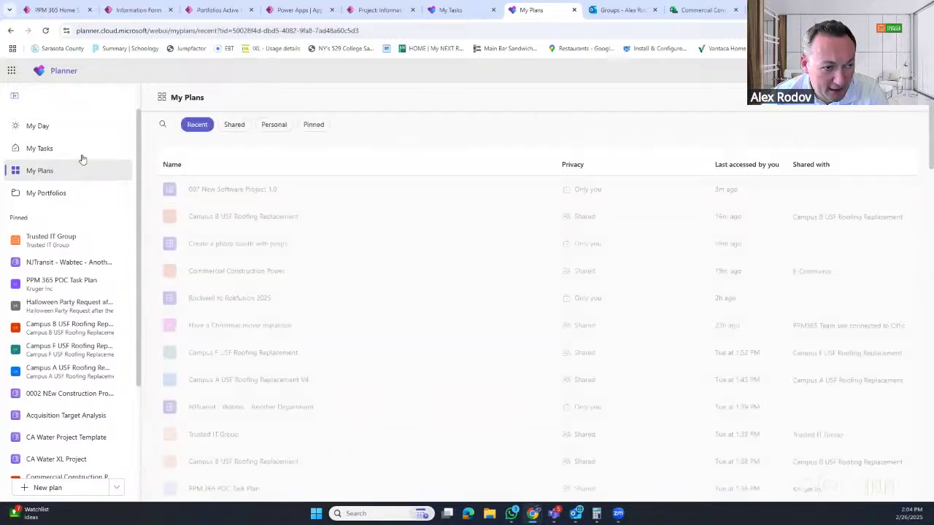
pyautogui.click(43, 195)
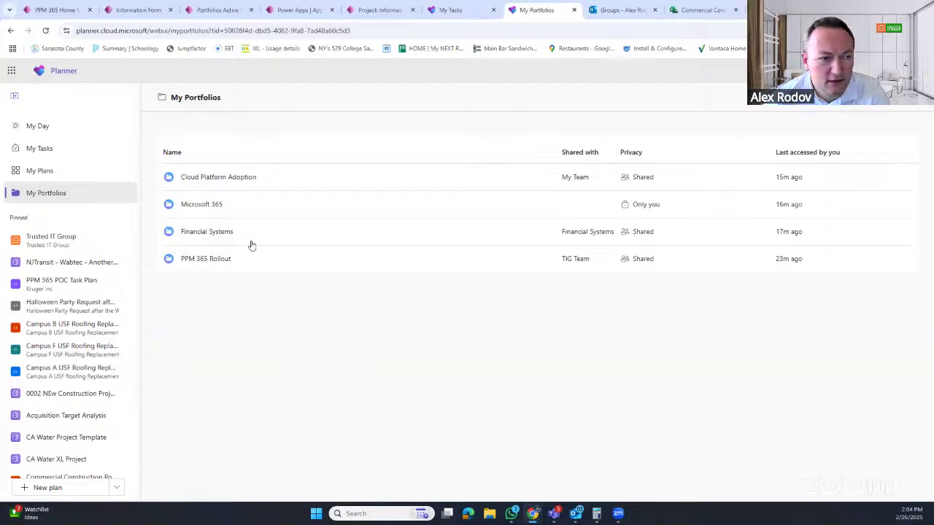
# - Create a premium plan from scratch named 007 Webinar Schedule and add it to the pinned plans
pyautogui.click(44, 173)
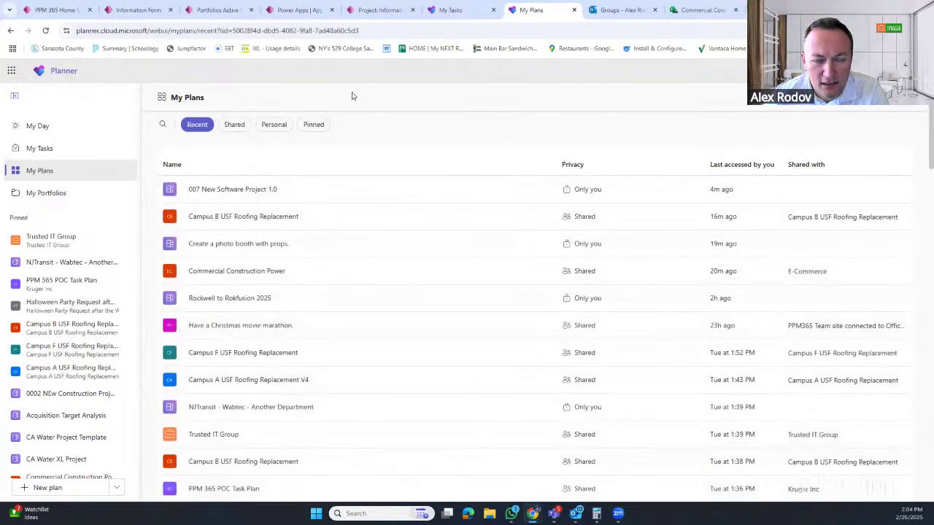
pyautogui.click(877, 104)
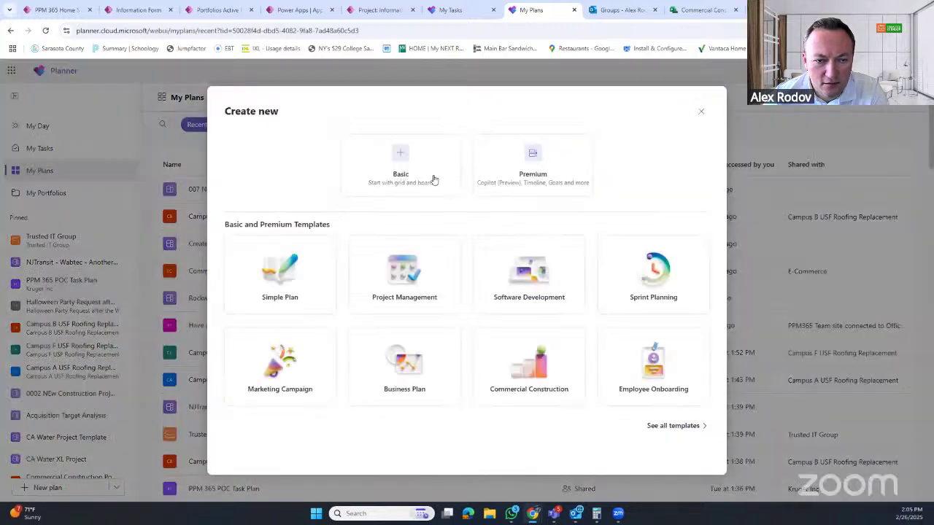
pyautogui.click(545, 169)
pyautogui.click(413, 264)
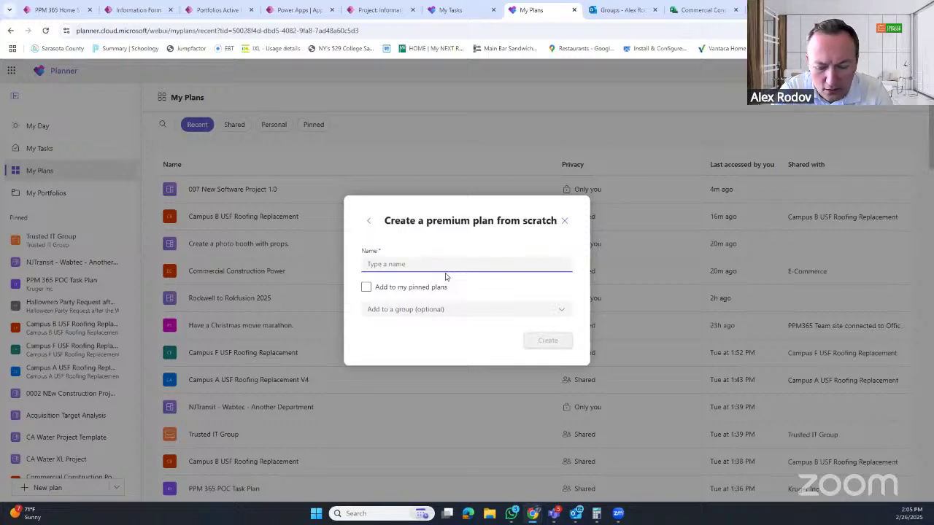
pyautogui.write('P')
pyautogui.press('BackSpace')
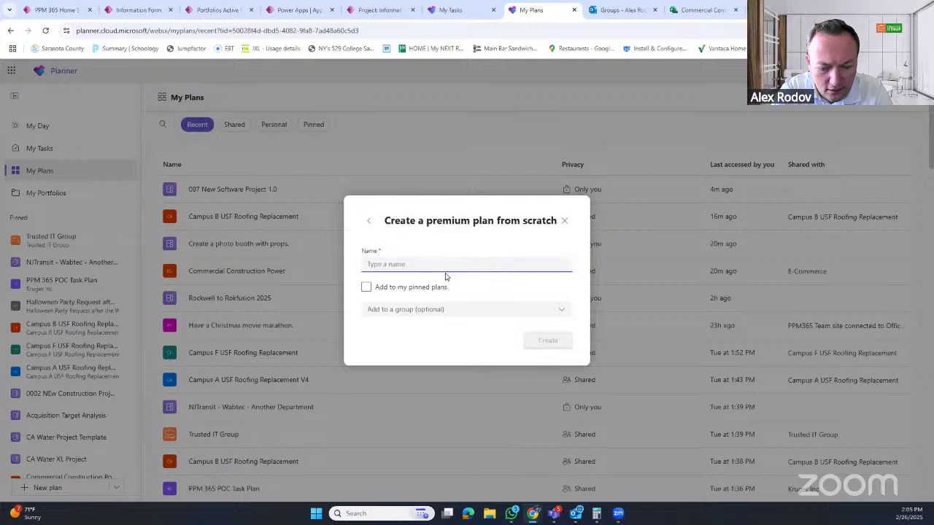
pyautogui.write('007')
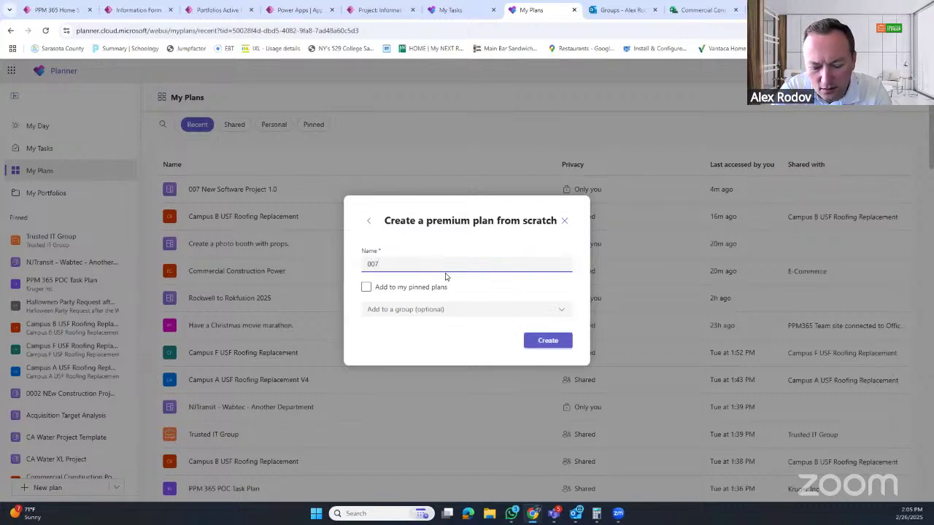
pyautogui.write(' Webinar ')
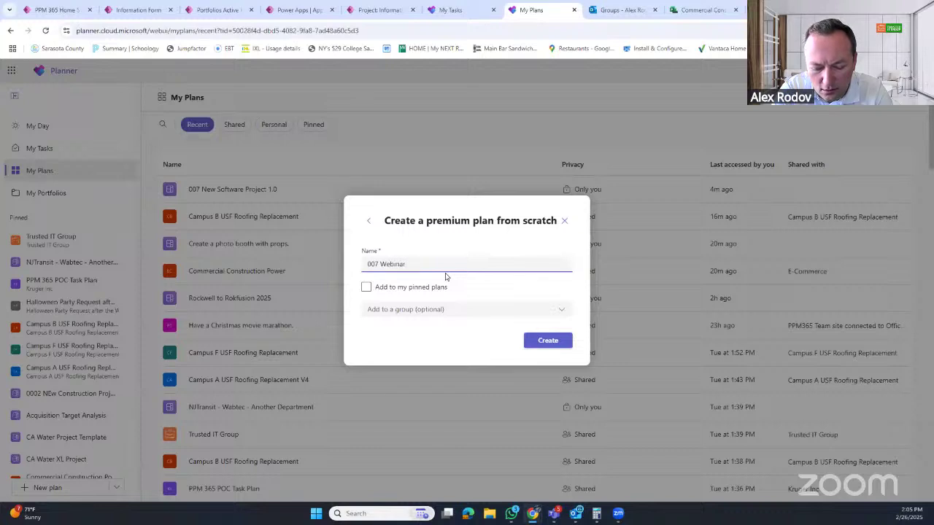
pyautogui.write('Sch')
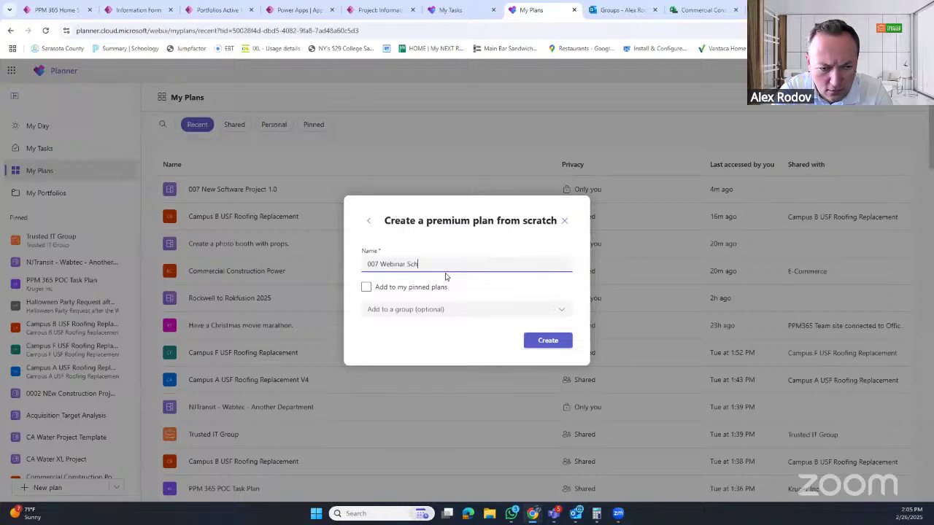
pyautogui.write('edule')
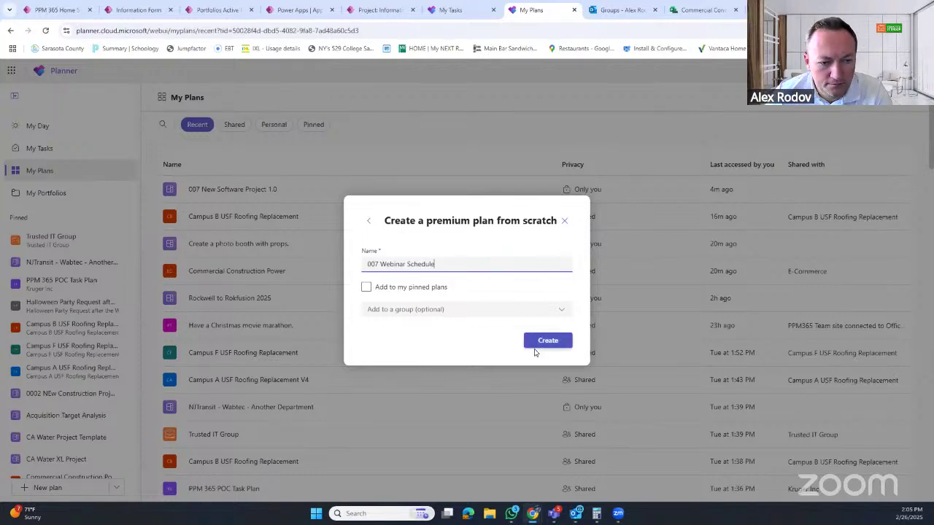
pyautogui.click(366, 287)
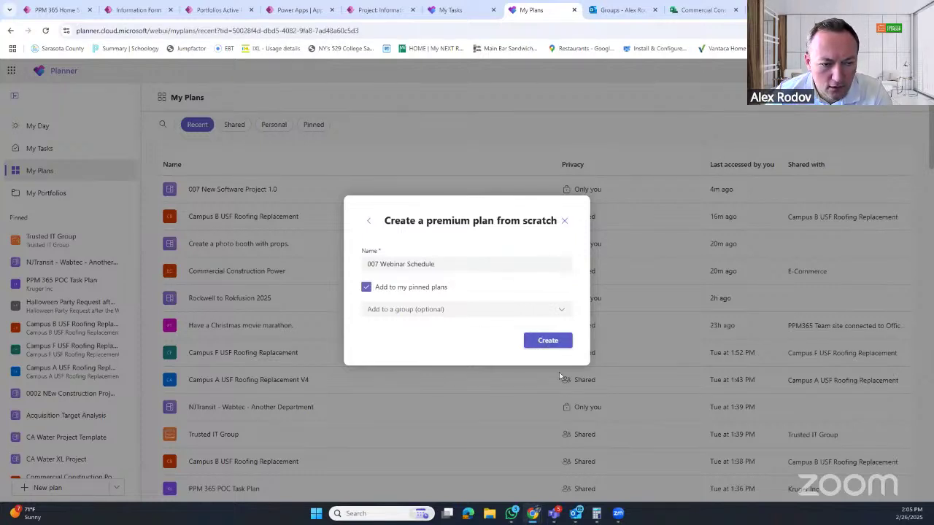
pyautogui.click(548, 343)
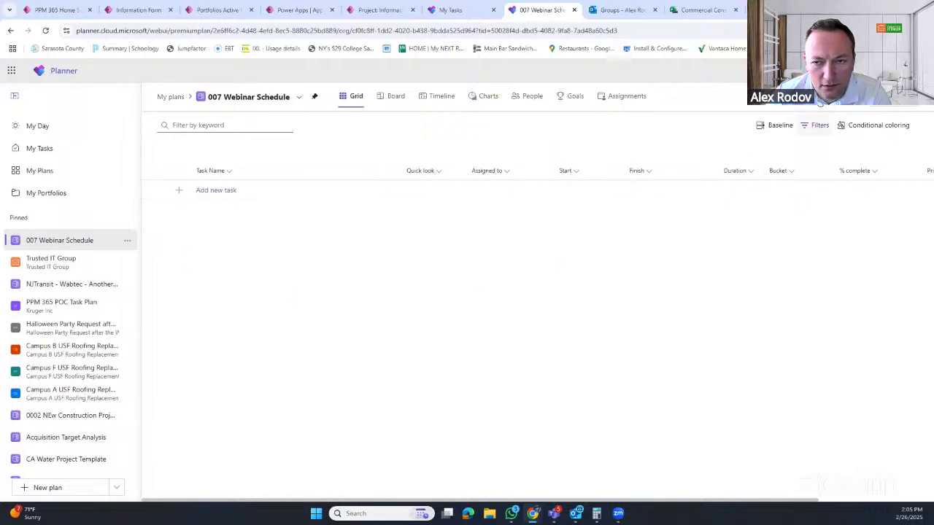
# - Have Copilot fill the plan with tasks using the request "Create a construction plan for my 5br house", and close the chat
pyautogui.click(817, 125)
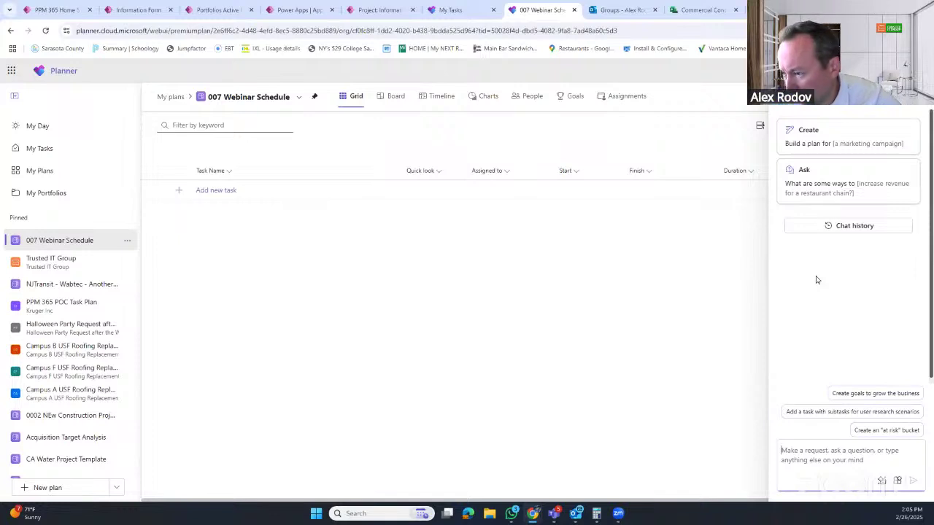
pyautogui.click(797, 453)
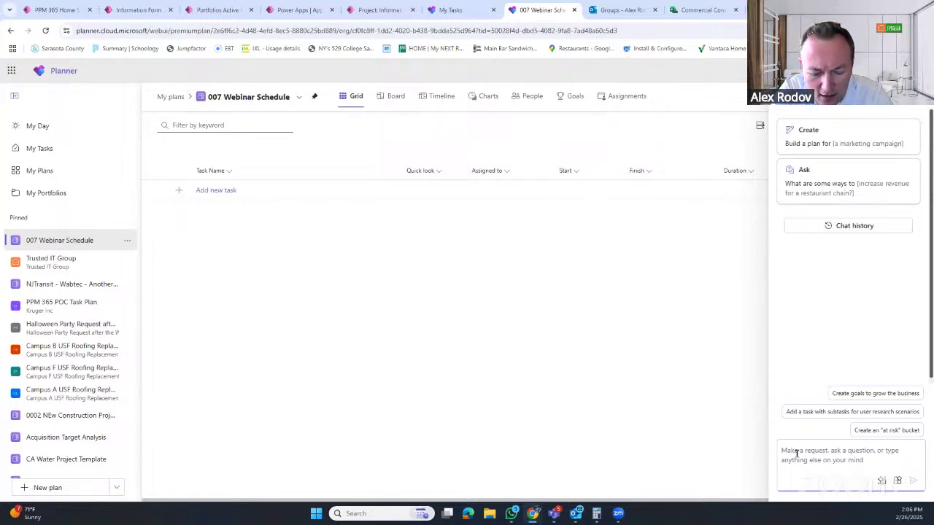
pyautogui.write('Create')
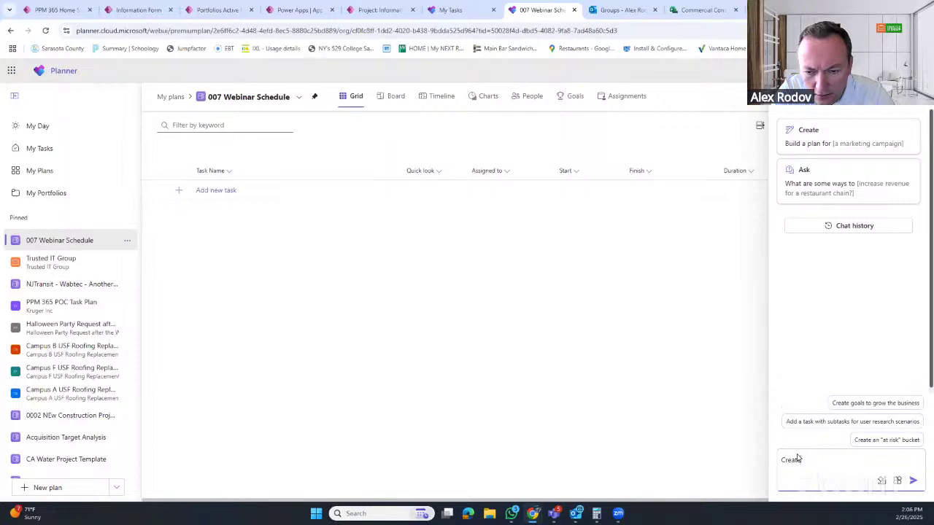
pyautogui.write(' a cont')
pyautogui.write('ruction')
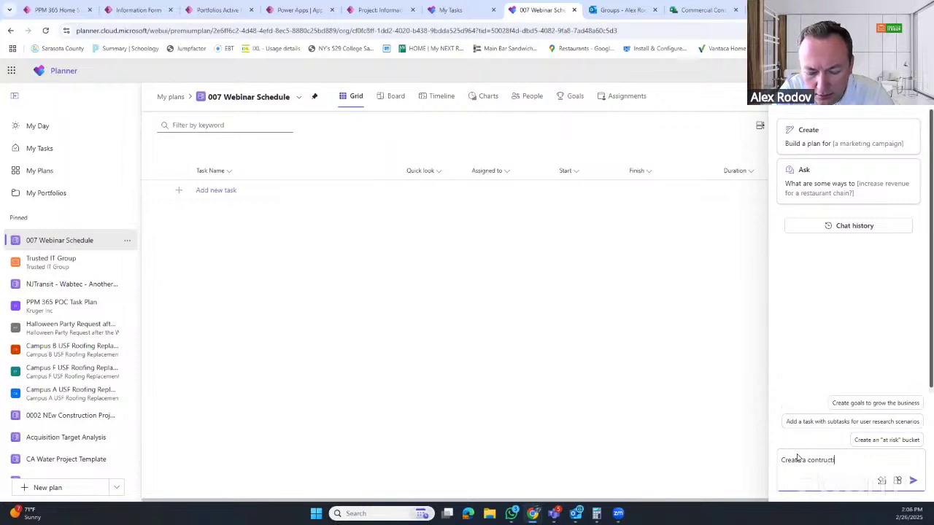
pyautogui.press('BackSpace')
pyautogui.press('BackSpace')
pyautogui.press('BackSpace')
pyautogui.press('BackSpace')
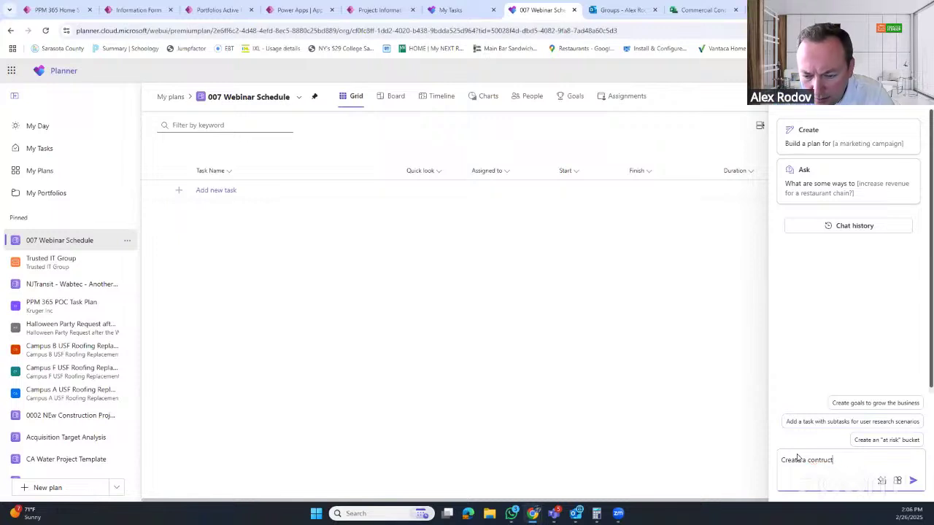
pyautogui.press('BackSpace')
pyautogui.press('BackSpace')
pyautogui.press('BackSpace')
pyautogui.press('BackSpace')
pyautogui.press('BackSpace')
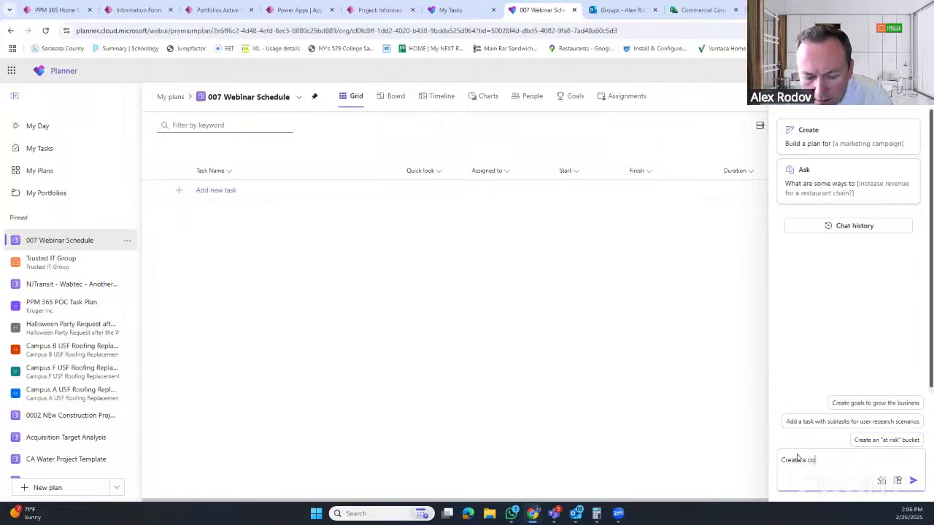
pyautogui.write('ns')
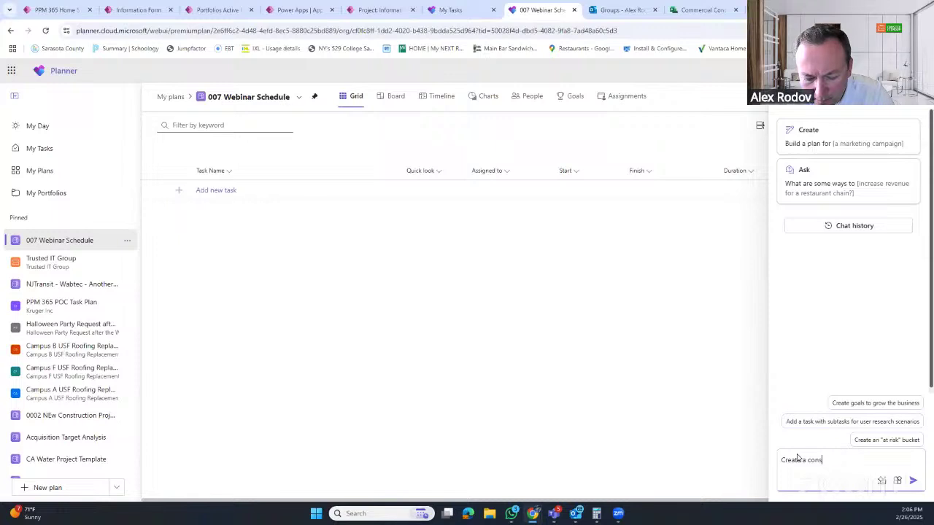
pyautogui.write('truction plan f')
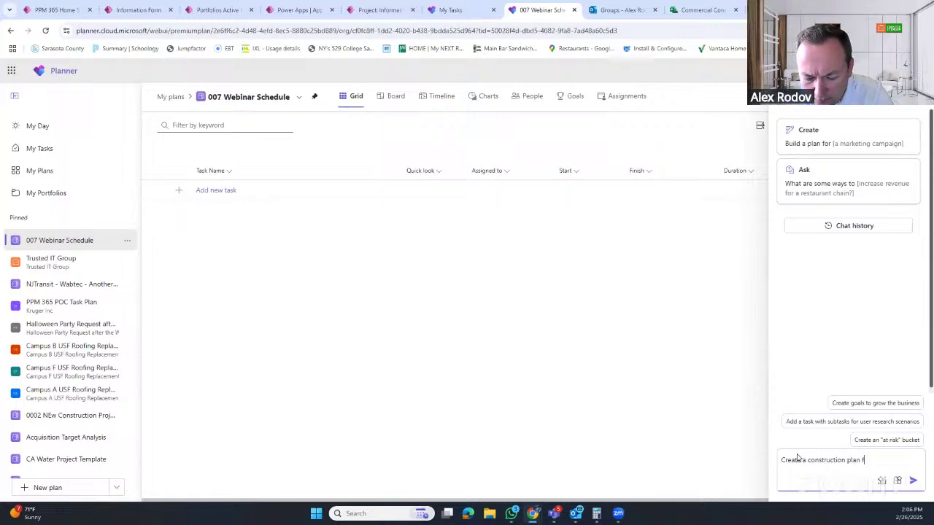
pyautogui.press('BackSpace')
pyautogui.write('for my')
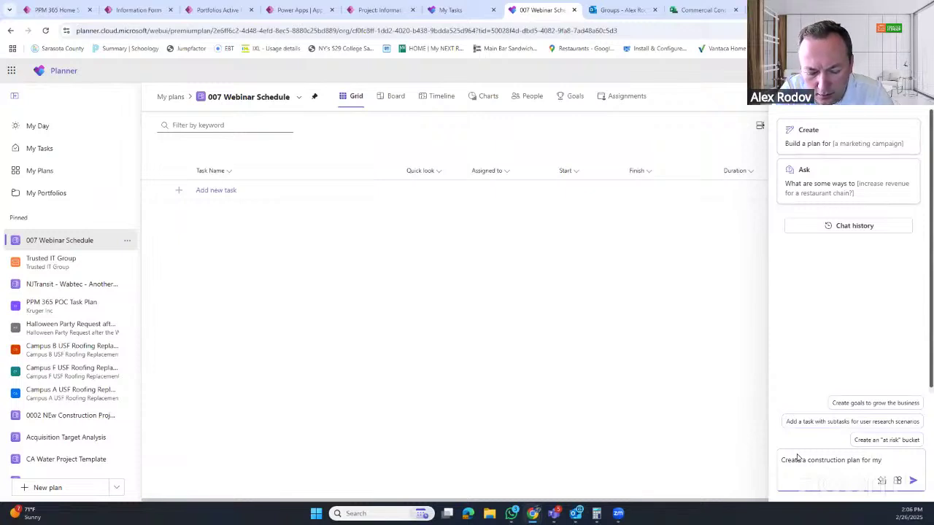
pyautogui.write(' S')
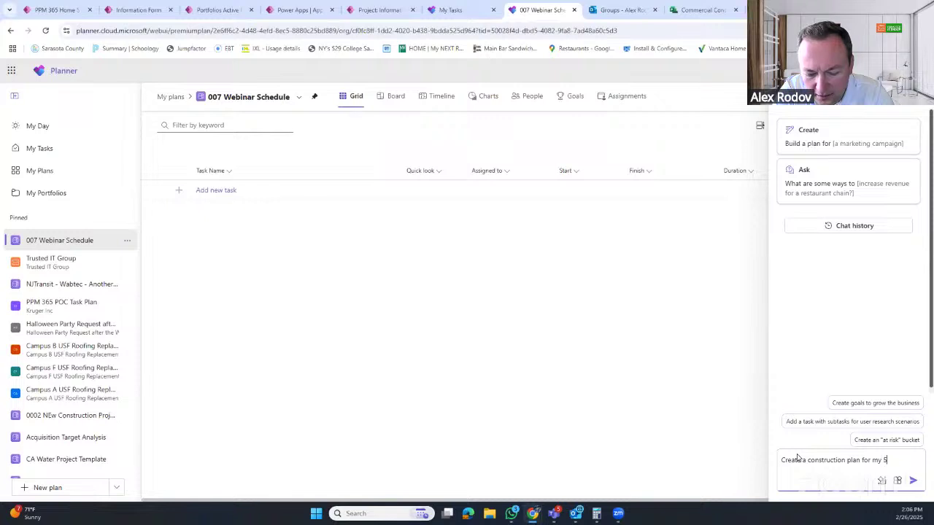
pyautogui.write('br house')
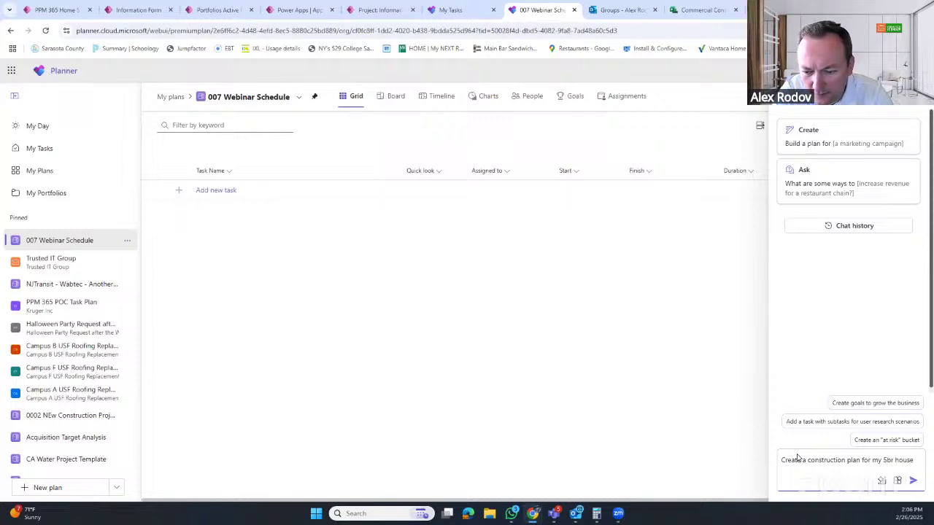
pyautogui.press('Return')
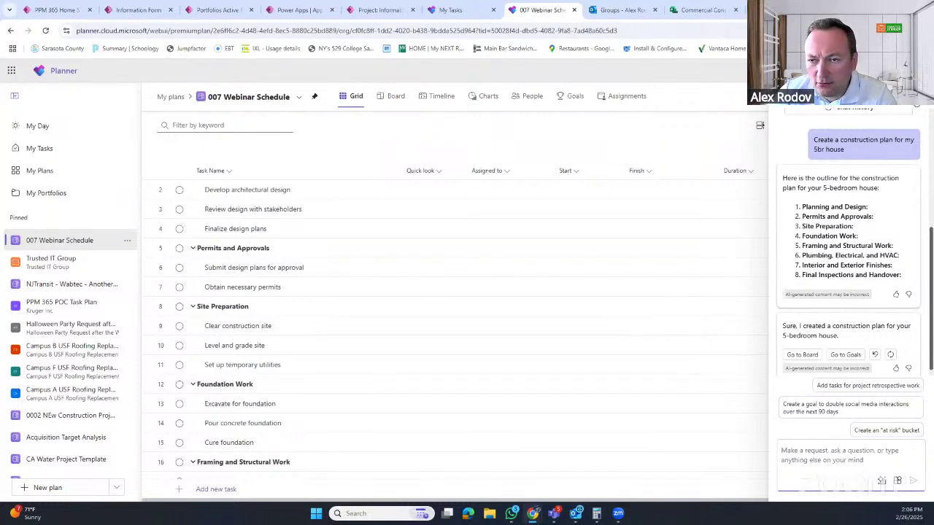
pyautogui.press('Escape')
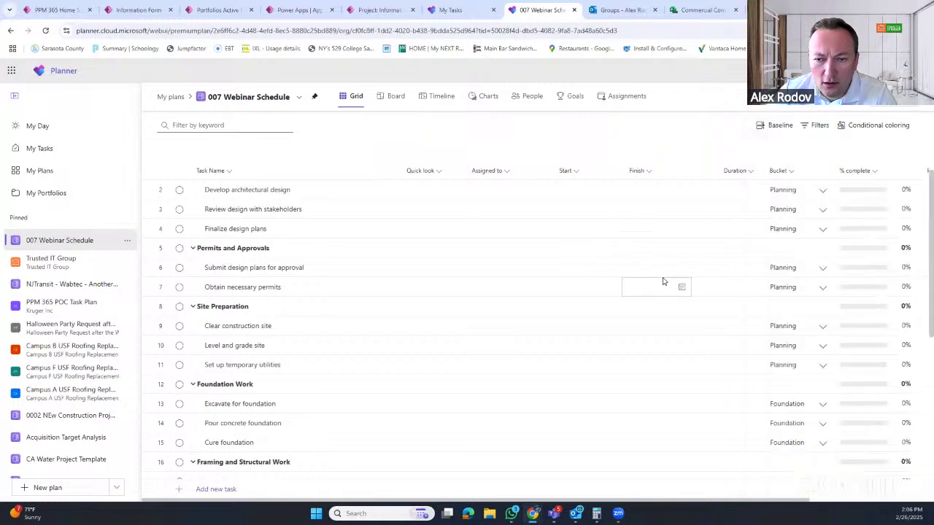
# - Assign Develop architectural design, Review design with stakeholders and Finalize design plans to the suggested person
pyautogui.scroll(2, 284, 289)
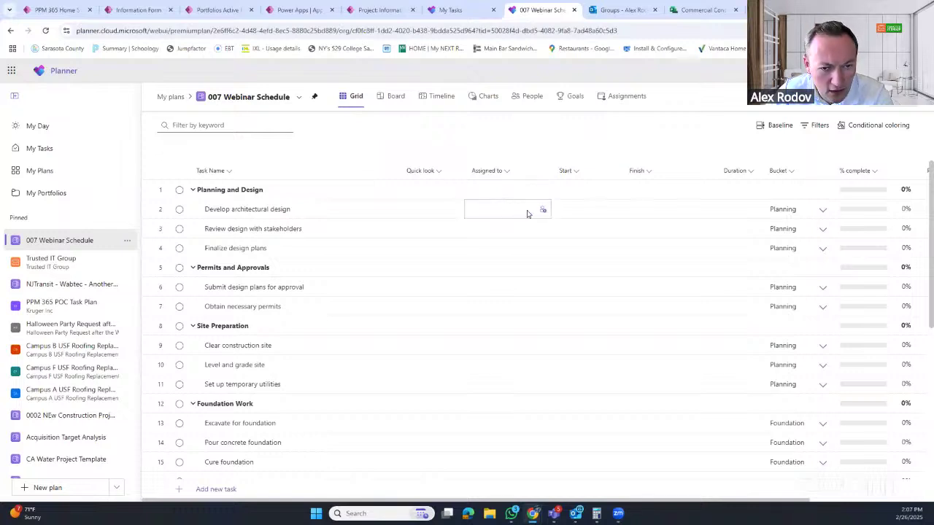
pyautogui.click(543, 211)
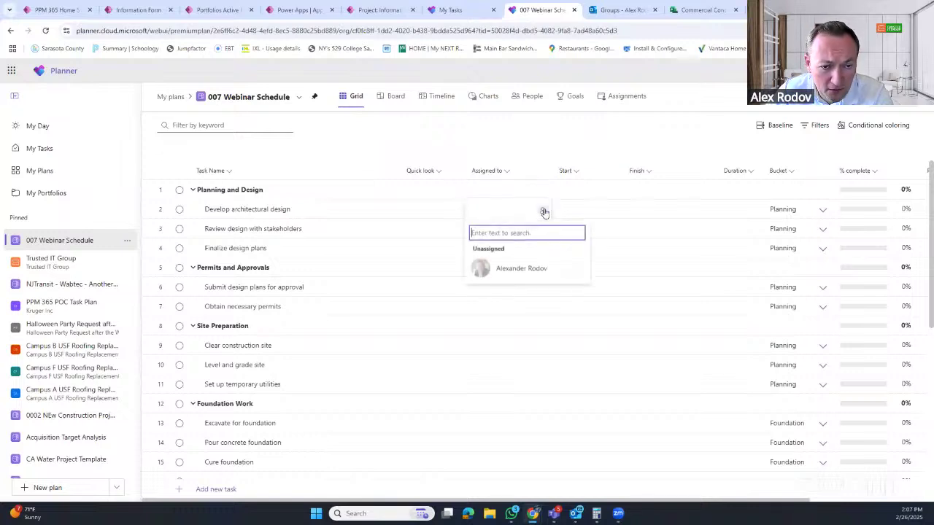
pyautogui.click(530, 268)
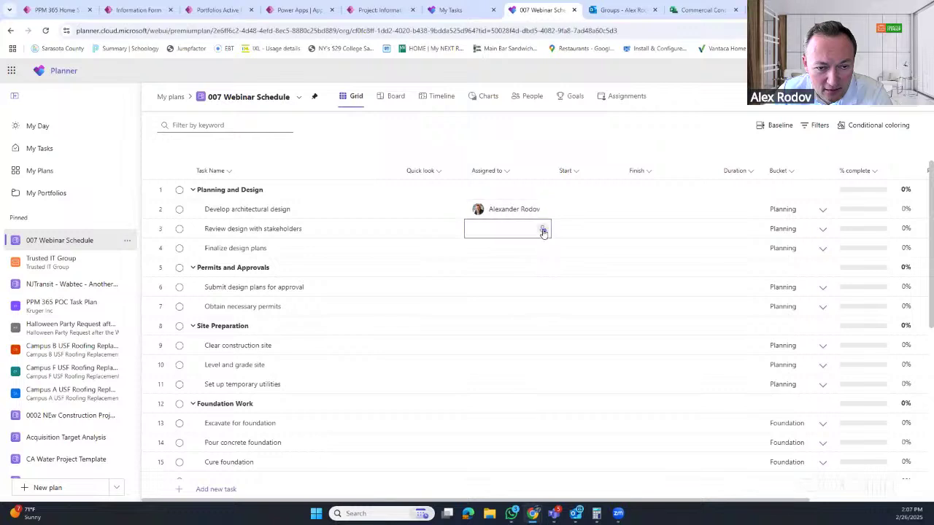
pyautogui.click(543, 230)
pyautogui.click(520, 289)
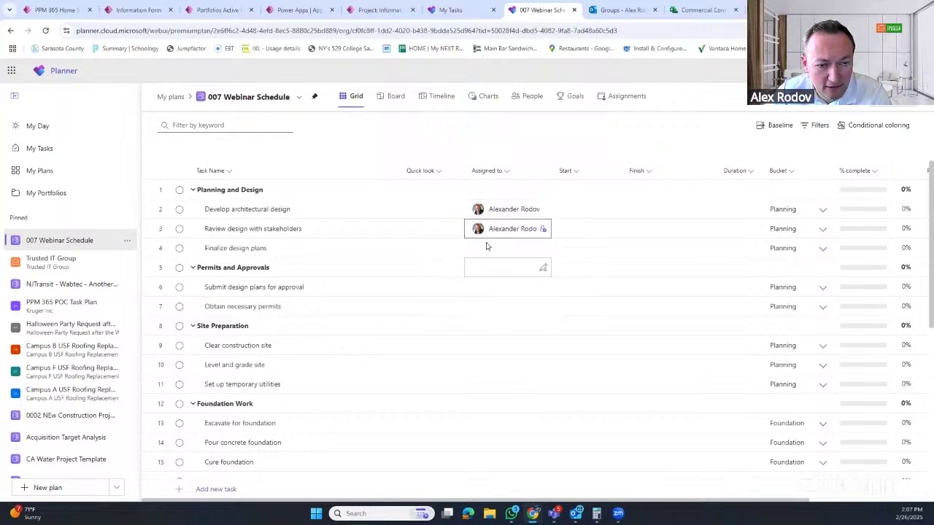
pyautogui.click(540, 250)
pyautogui.click(512, 309)
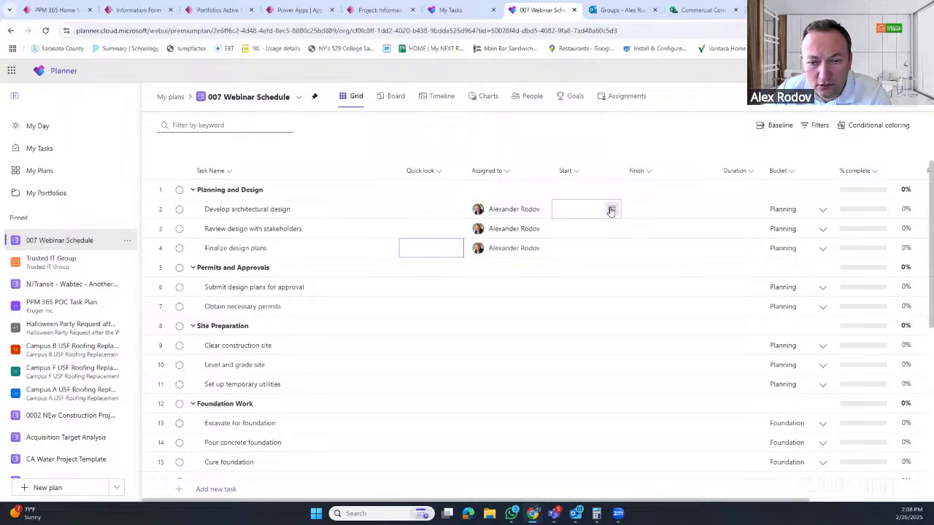
# - Try durations of 5 and 10 days for the Develop architectural design task, undoing each entry
pyautogui.click(733, 213)
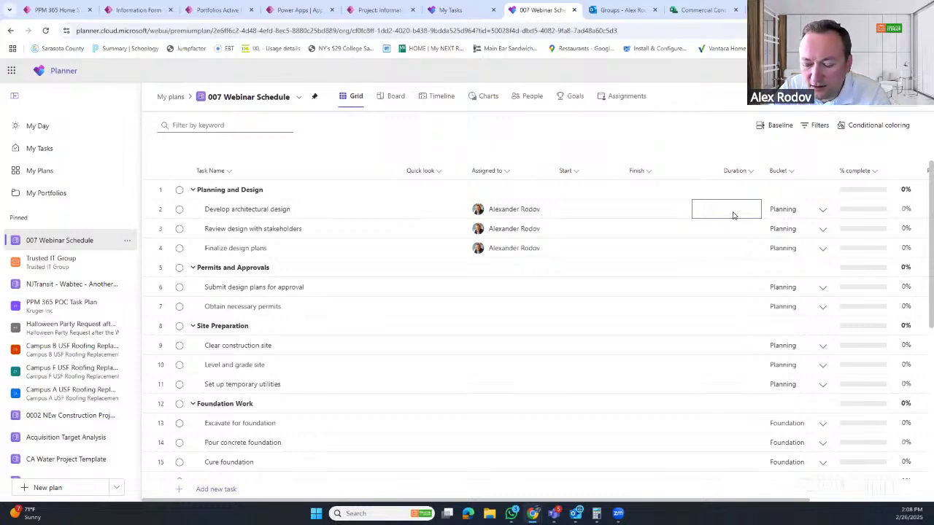
pyautogui.write('5')
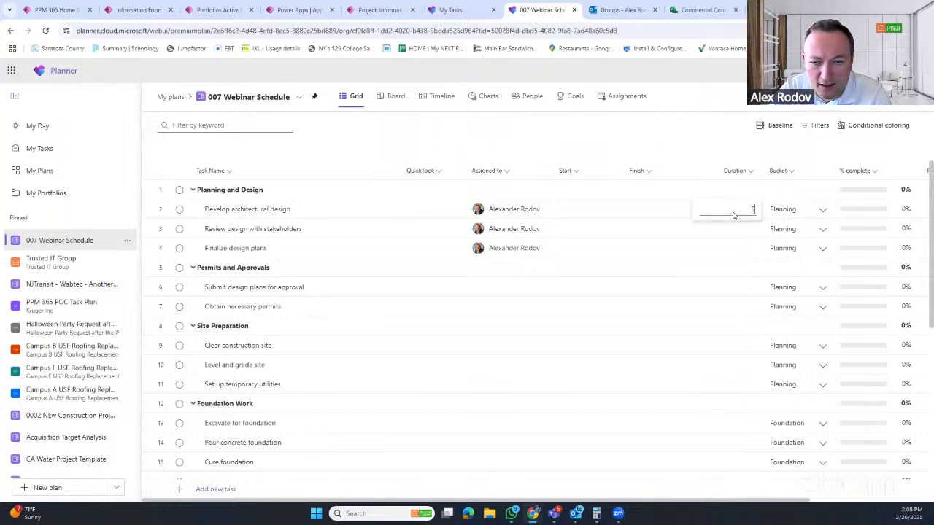
pyautogui.press('Return')
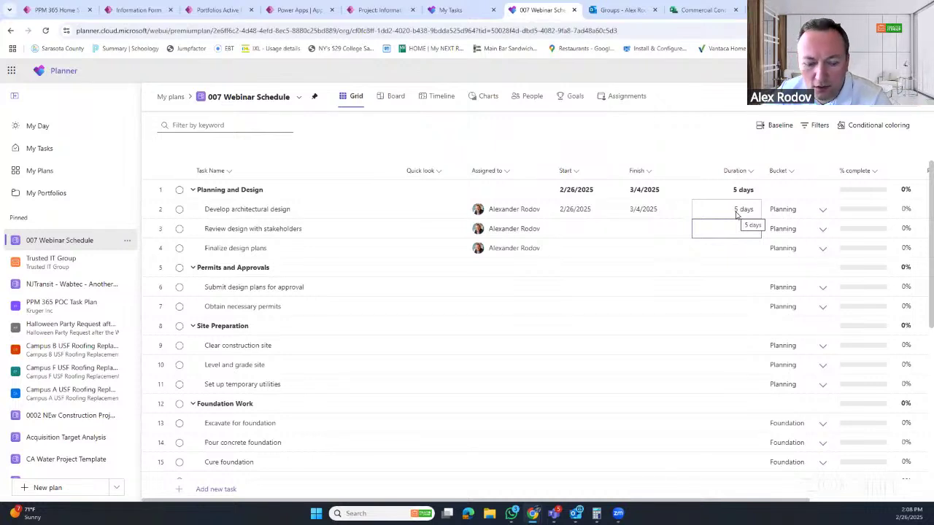
pyautogui.hotkey('ctrl', 'z')
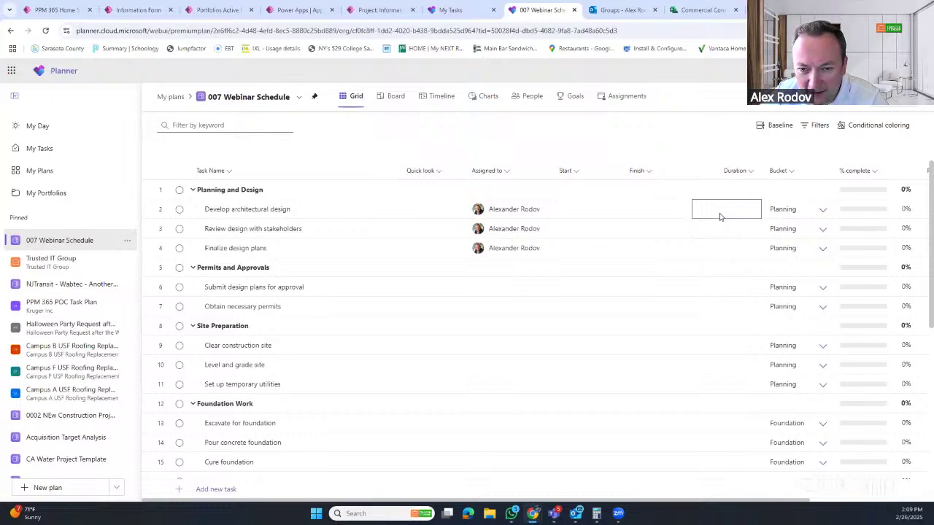
pyautogui.write('10')
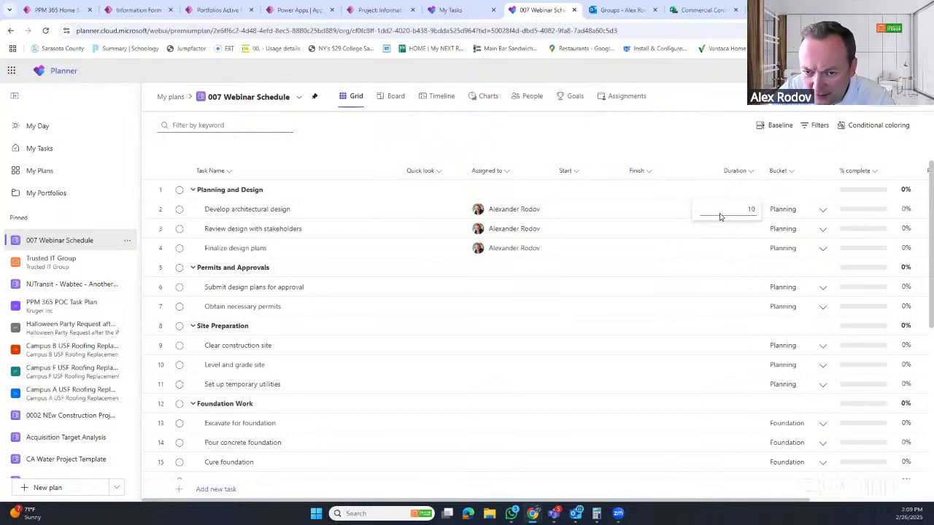
pyautogui.press('Return')
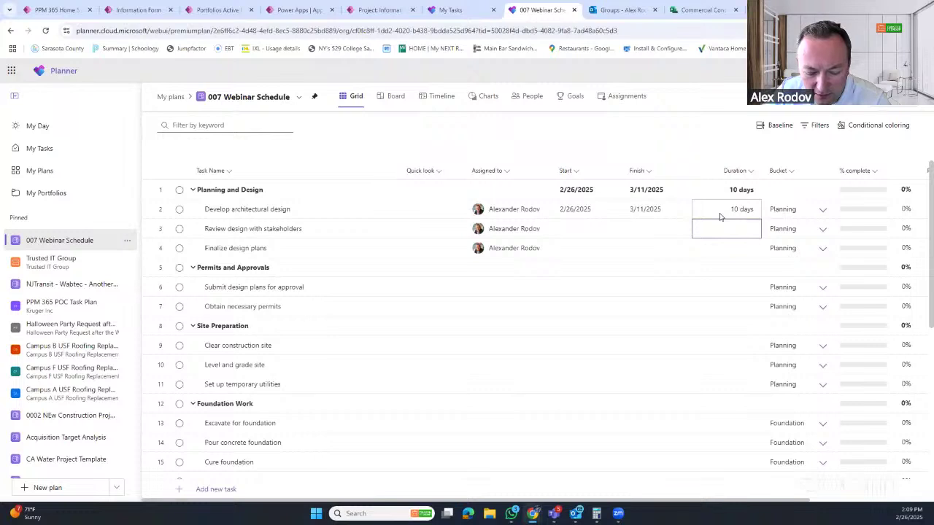
pyautogui.hotkey('ctrl', 'z')
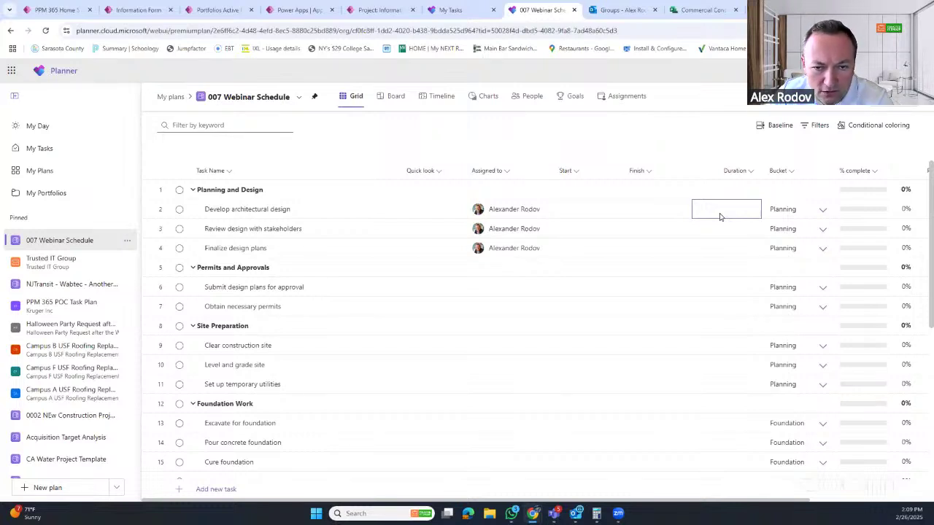
# - Set the plan's start date to 04/01/2025 and give Develop architectural design a duration of 5 days
pyautogui.click(255, 100)
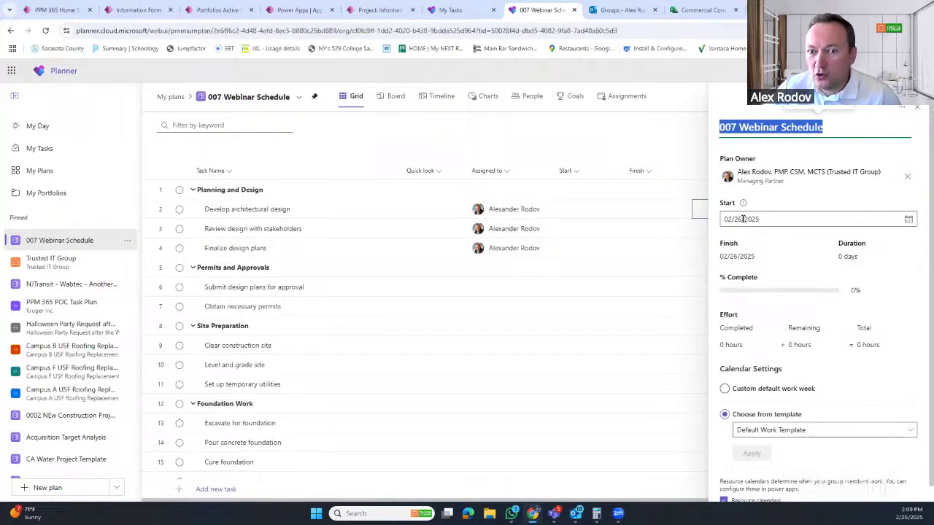
pyautogui.click(908, 219)
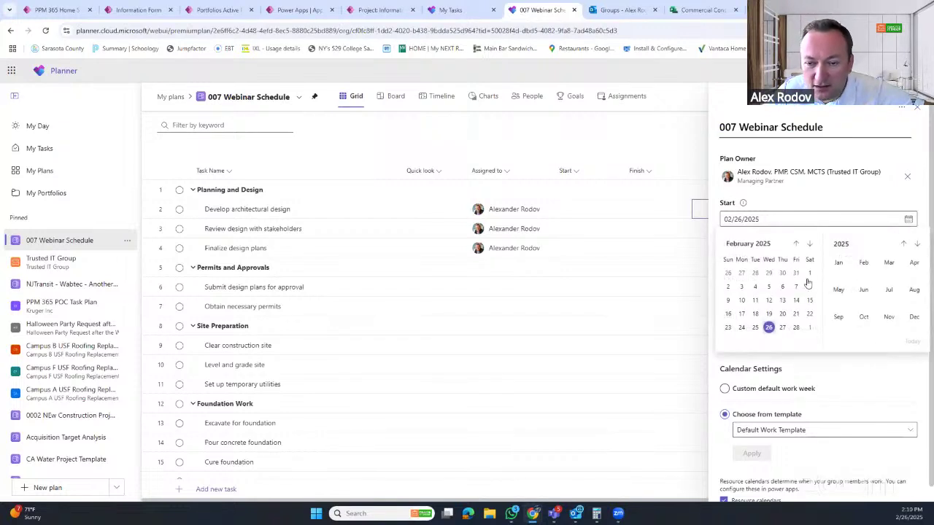
pyautogui.click(810, 244)
pyautogui.click(810, 243)
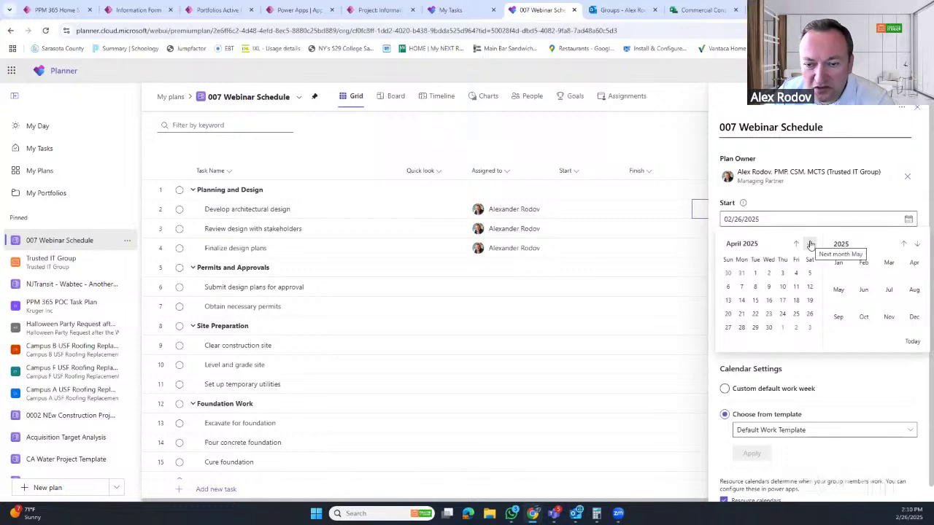
pyautogui.click(750, 271)
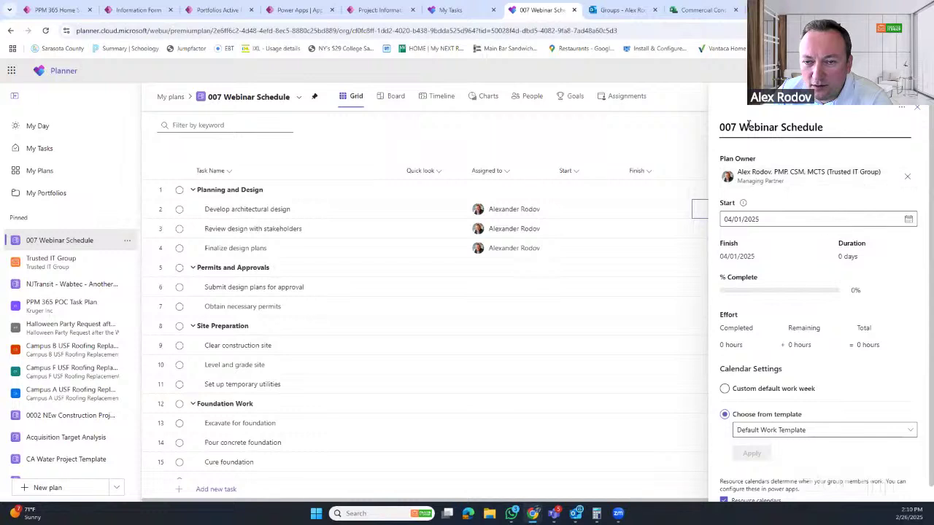
pyautogui.click(917, 107)
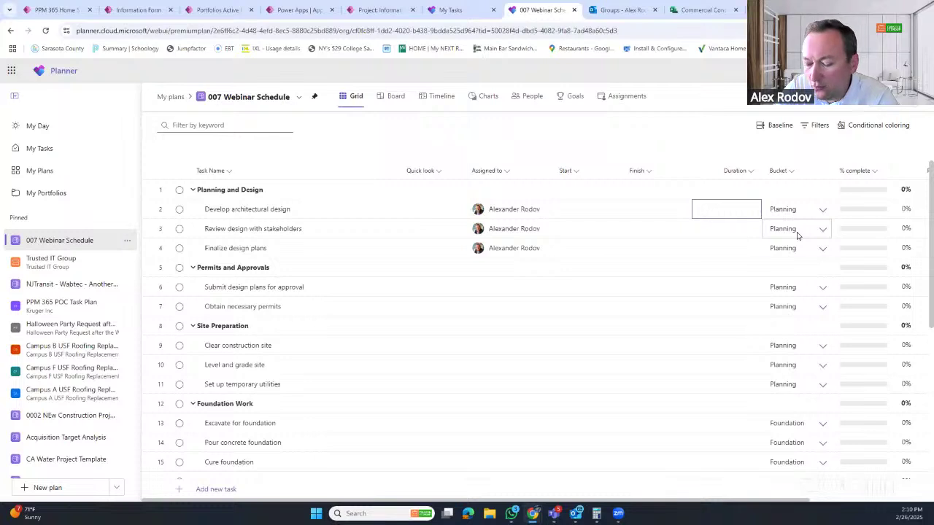
pyautogui.press('Return')
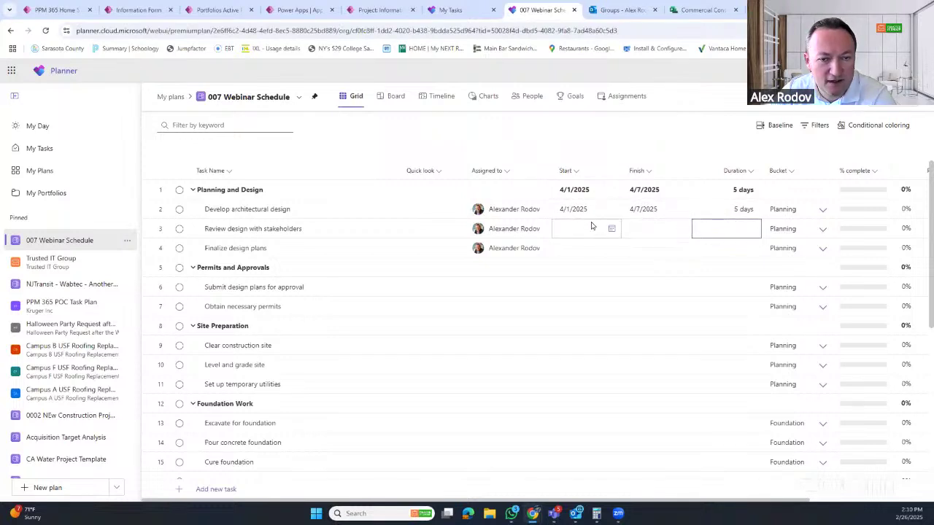
# - Move the plan's start date to 04/30/2025 and on to 05/01/2025, and close the plan details
pyautogui.click(243, 98)
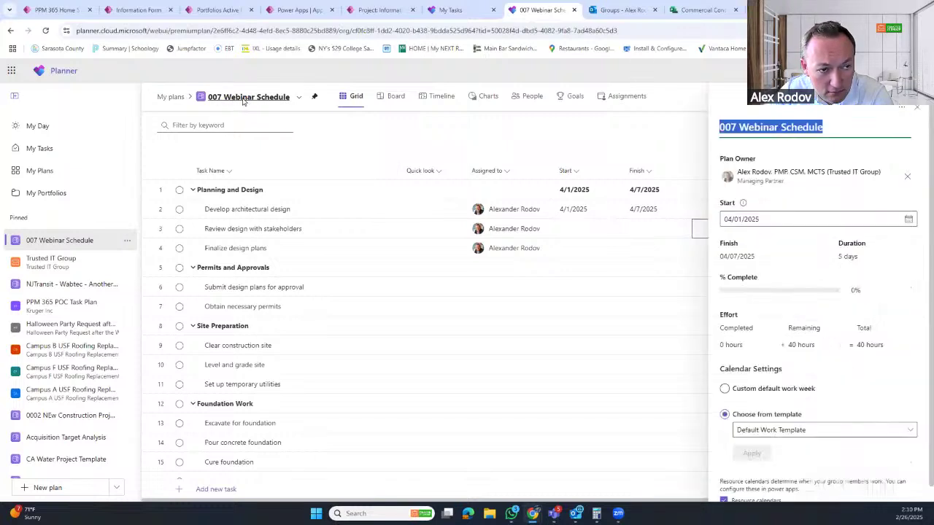
pyautogui.click(905, 221)
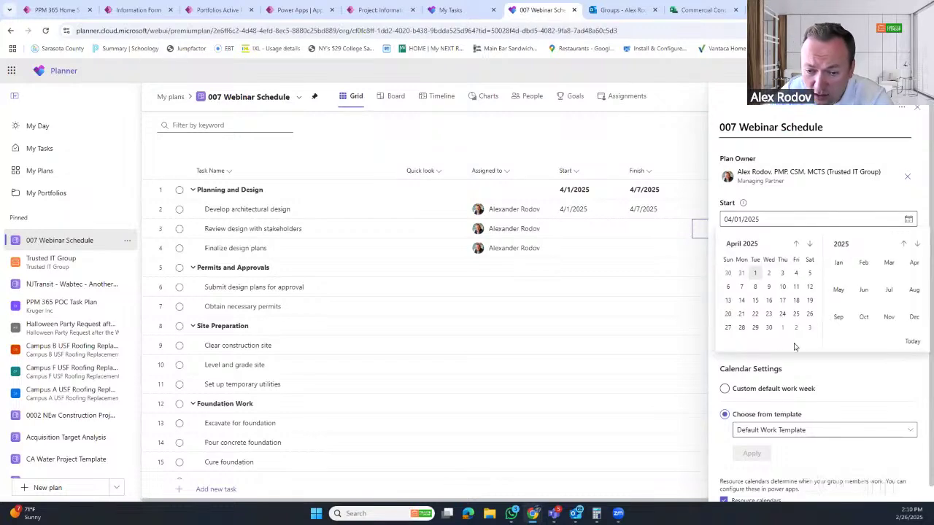
pyautogui.click(769, 328)
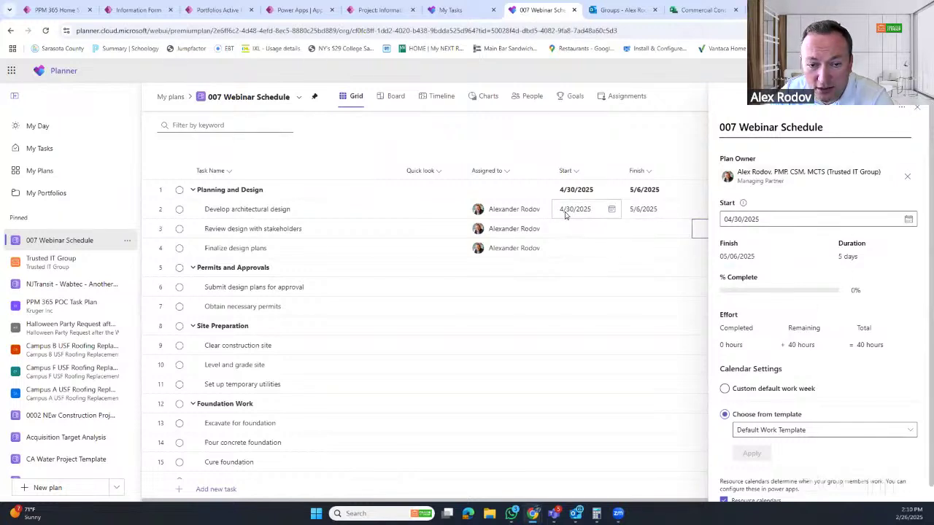
pyautogui.click(909, 219)
pyautogui.click(783, 329)
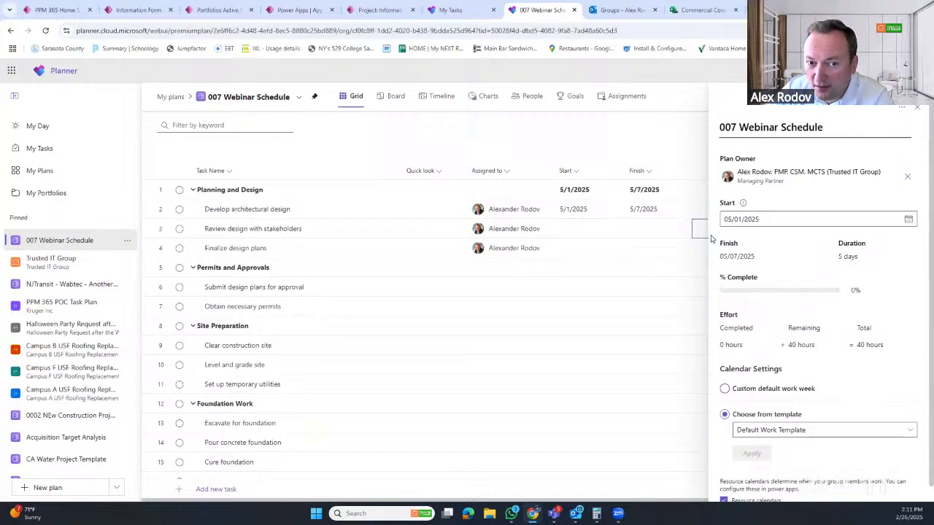
pyautogui.click(917, 108)
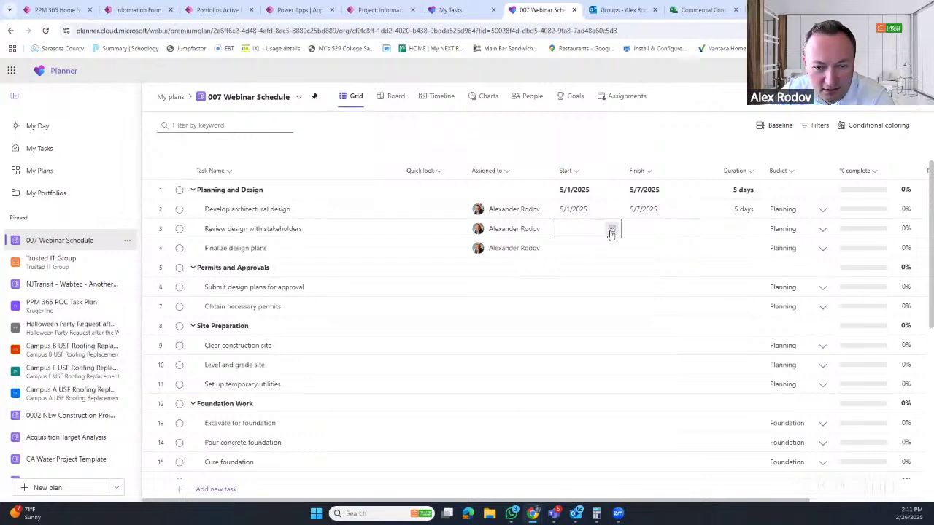
# - Set the start date of Review design with stakeholders to 2/27/2025 and look at the task's available actions
pyautogui.click(611, 230)
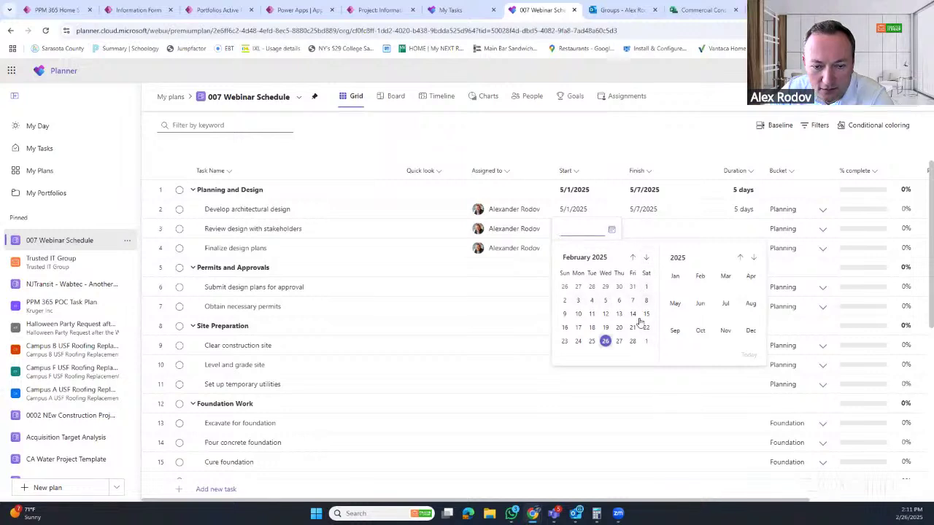
pyautogui.click(619, 341)
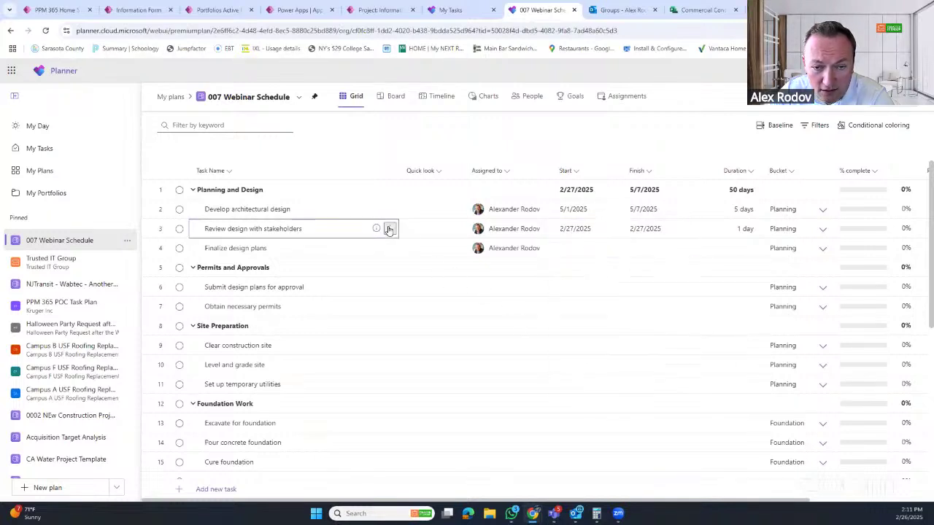
pyautogui.click(389, 229)
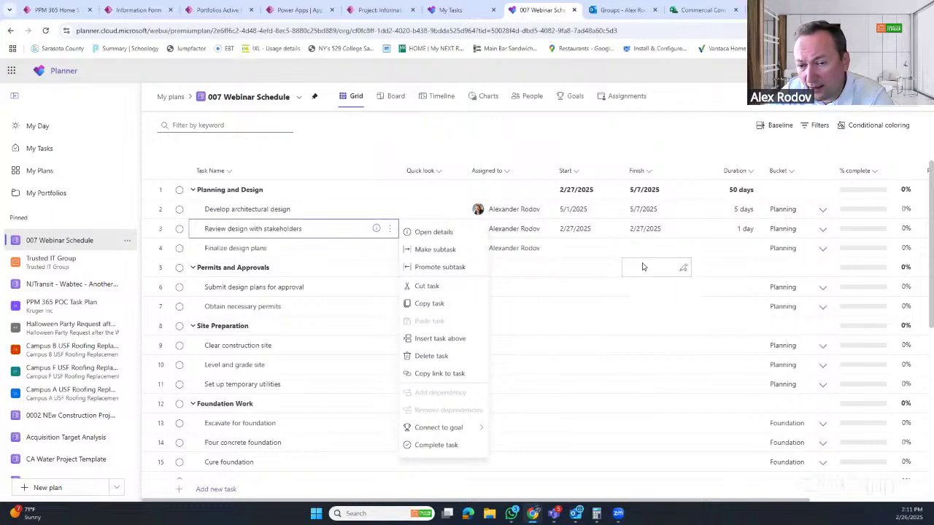
pyautogui.click(583, 248)
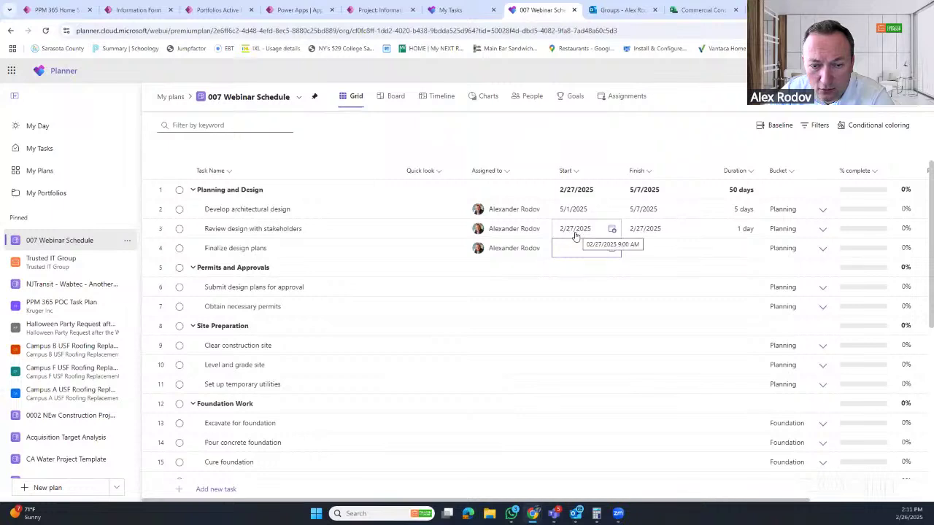
# - Shift the plan's start date to 05/31/2025 and then 06/28/2025, and close the plan details
pyautogui.click(250, 96)
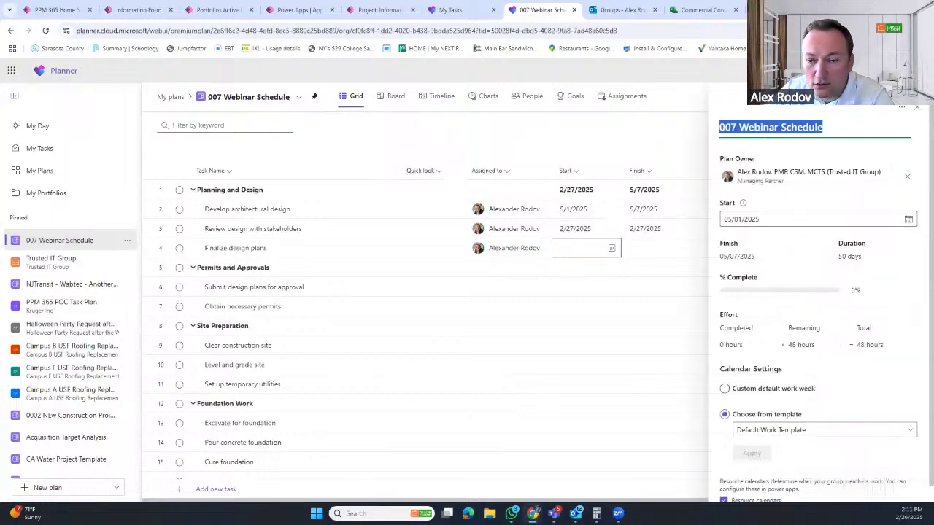
pyautogui.click(908, 219)
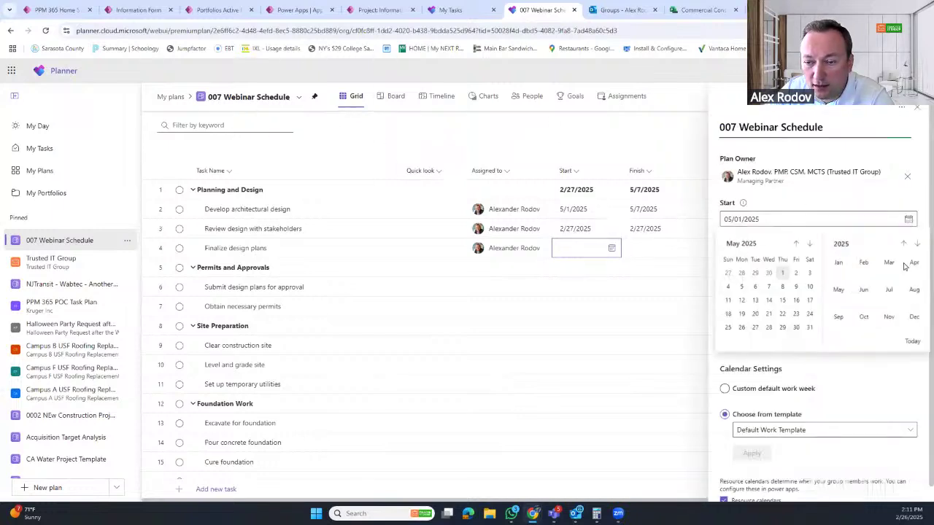
pyautogui.click(811, 326)
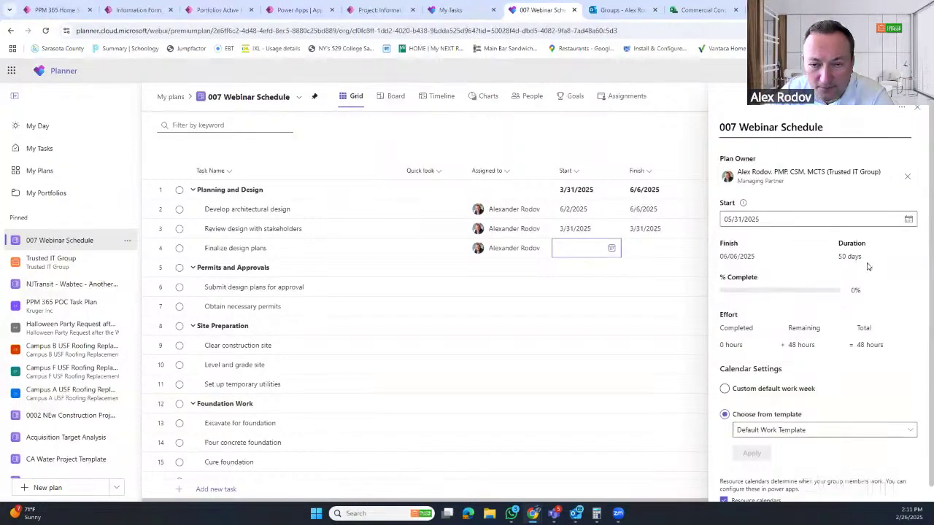
pyautogui.click(908, 218)
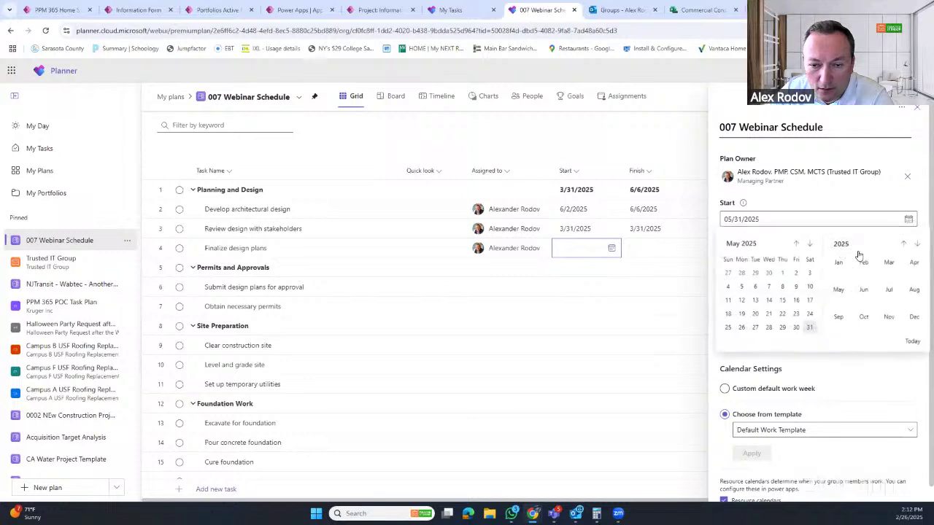
pyautogui.click(809, 244)
pyautogui.click(809, 317)
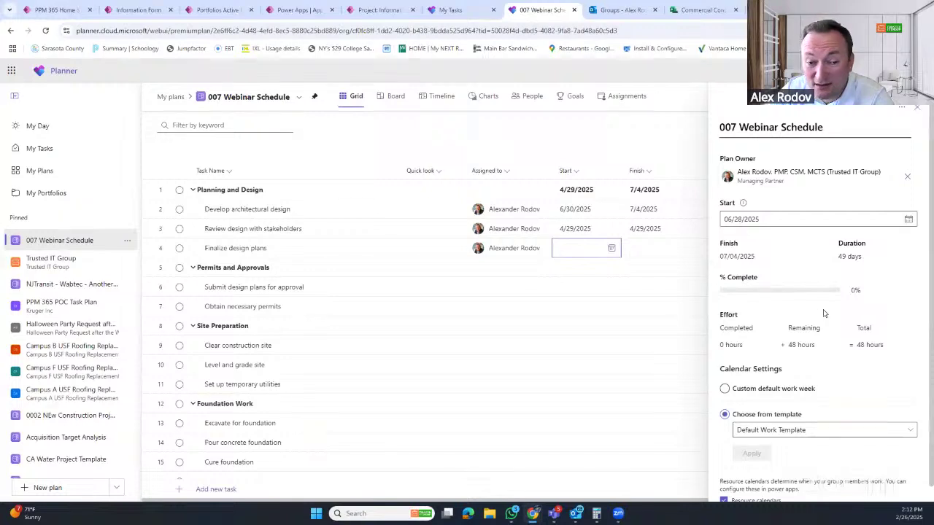
pyautogui.click(916, 109)
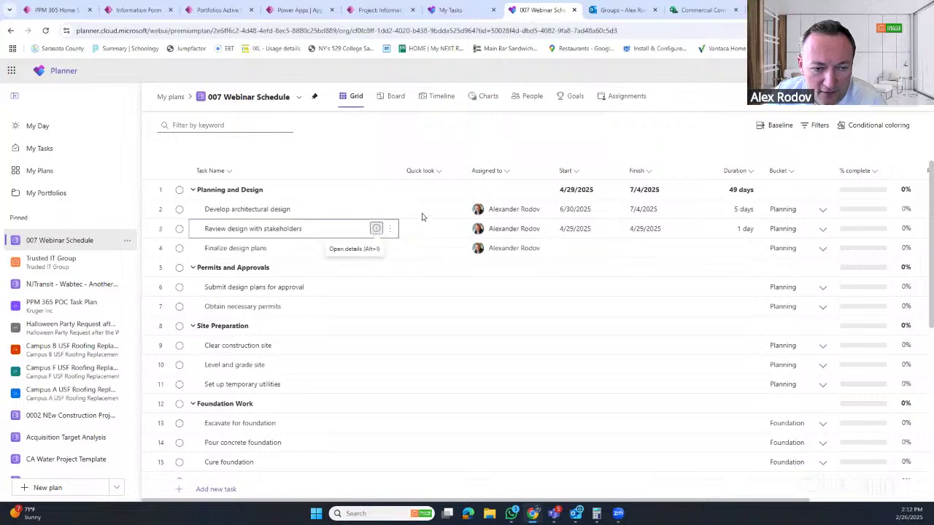
# - Examine the details of Review design with stakeholders, including its effort, dependencies, attachments and connected goals
pyautogui.hotkey('alt', 'i')
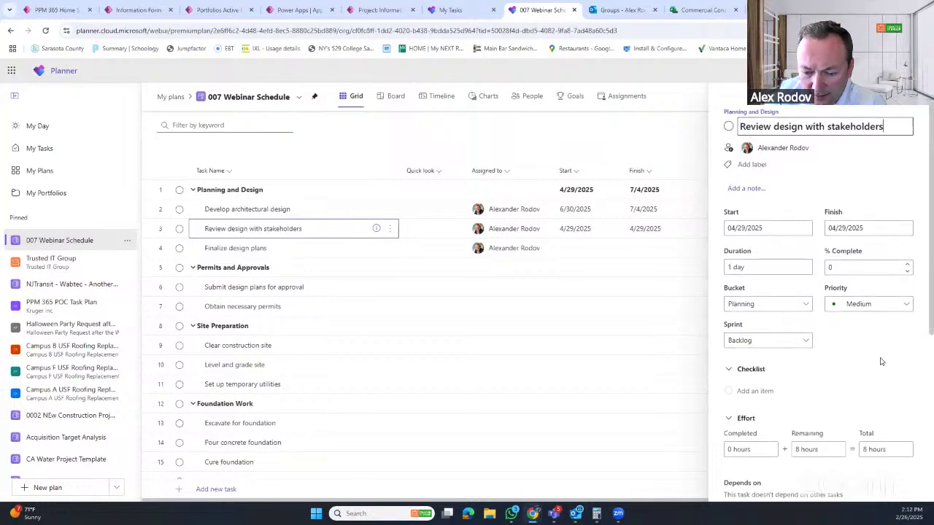
pyautogui.scroll(-2, 846, 329)
pyautogui.scroll(-1, 854, 329)
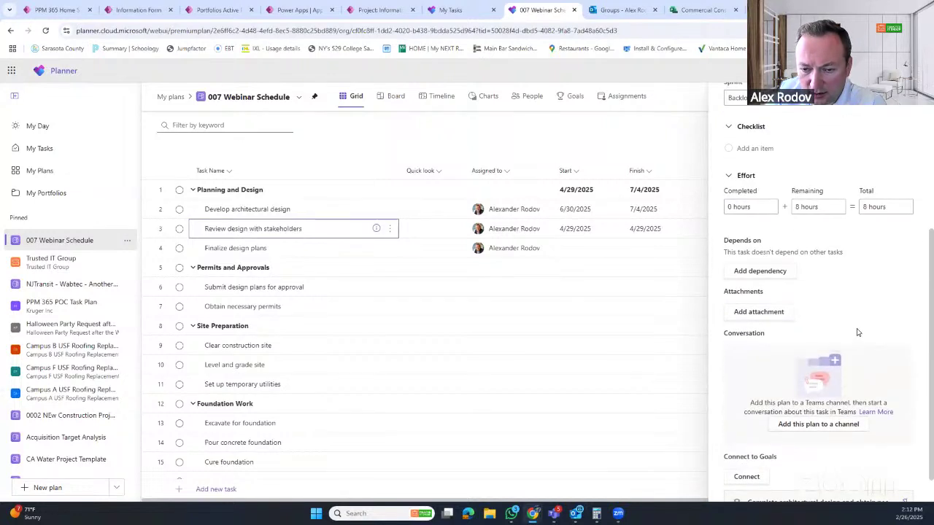
pyautogui.scroll(-1, 867, 321)
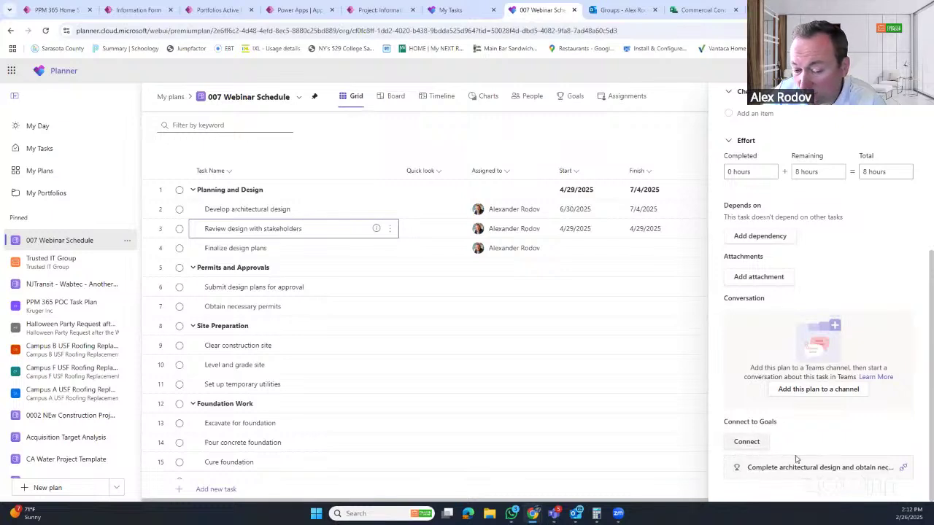
pyautogui.scroll(5, 874, 279)
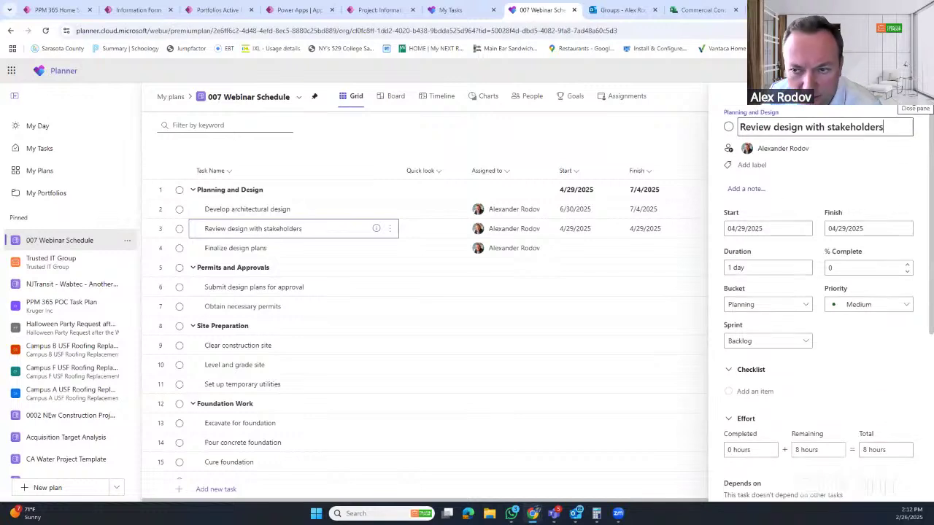
pyautogui.click(916, 100)
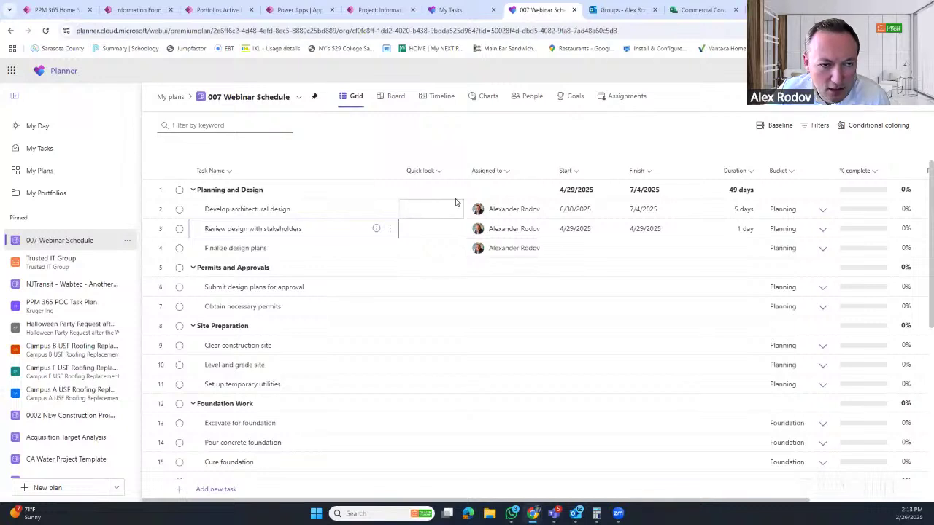
# - Add four placeholder checklist items named "g" to the Develop architectural design task
pyautogui.click(376, 209)
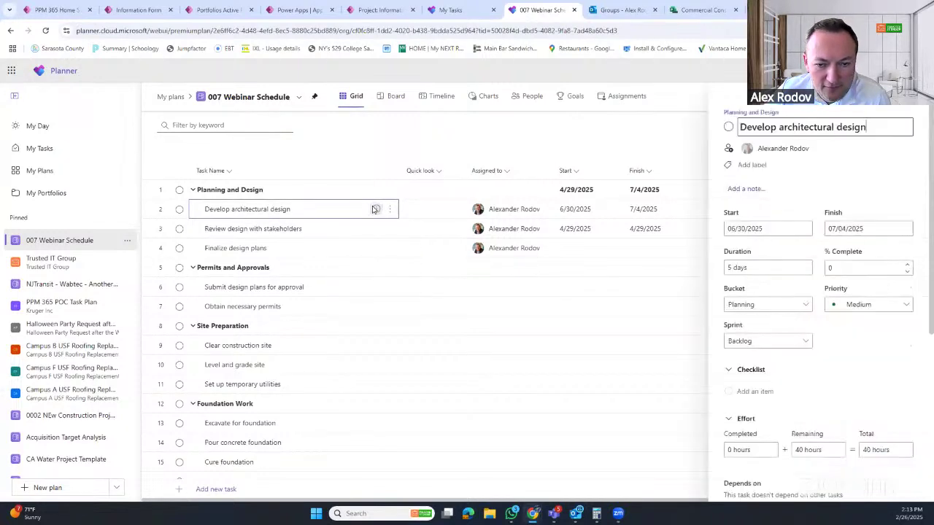
pyautogui.click(740, 391)
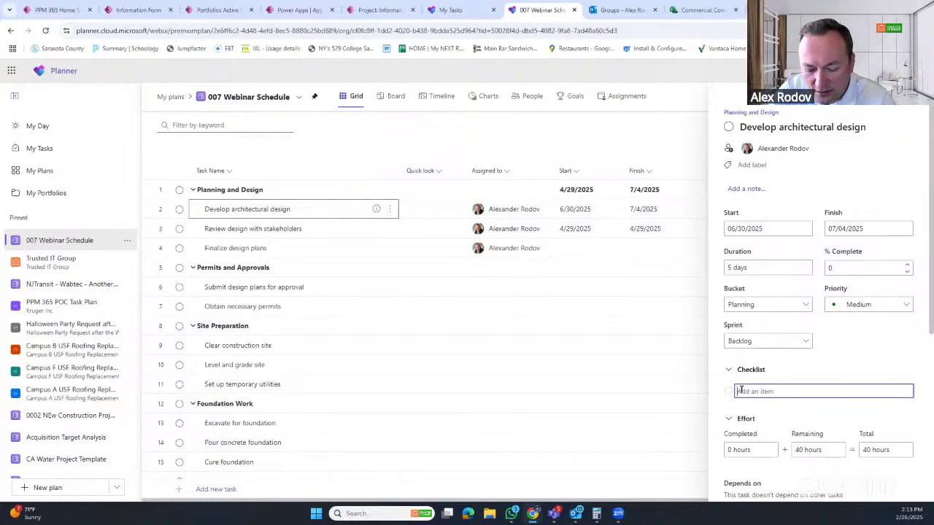
pyautogui.write('g')
pyautogui.press('Return')
pyautogui.write('g')
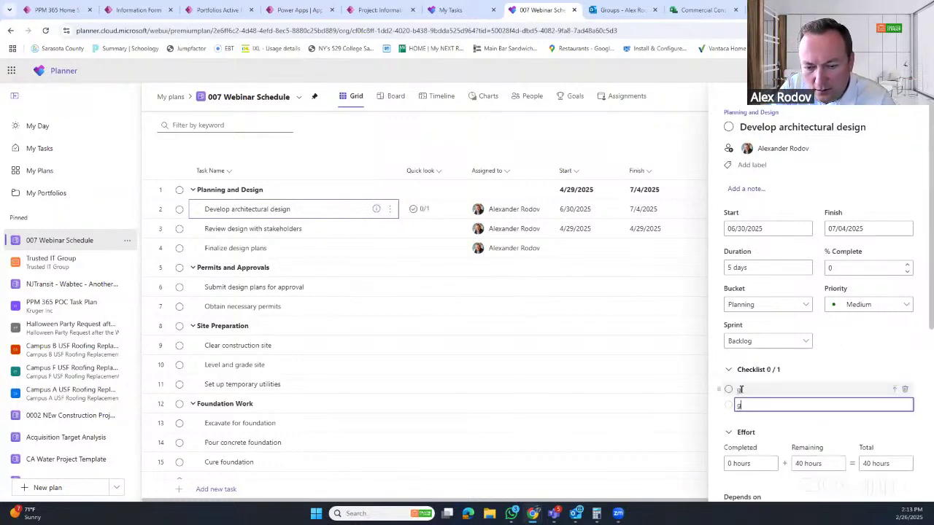
pyautogui.press('Return')
pyautogui.write('g')
pyautogui.press('Return')
pyautogui.write('g')
pyautogui.press('Return')
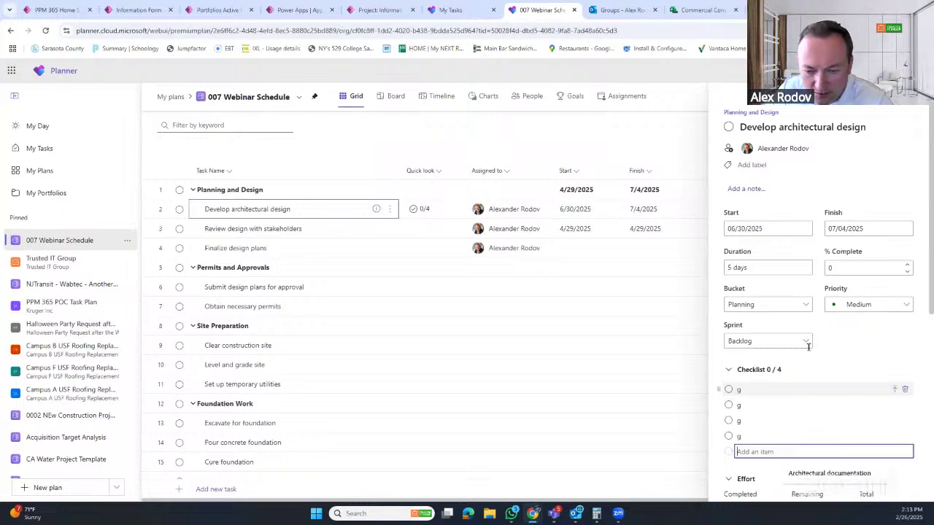
# - Mark the first two checklist items complete and rename them "Create Designs" and "Draft 1st version of it"
pyautogui.click(728, 389)
pyautogui.click(729, 405)
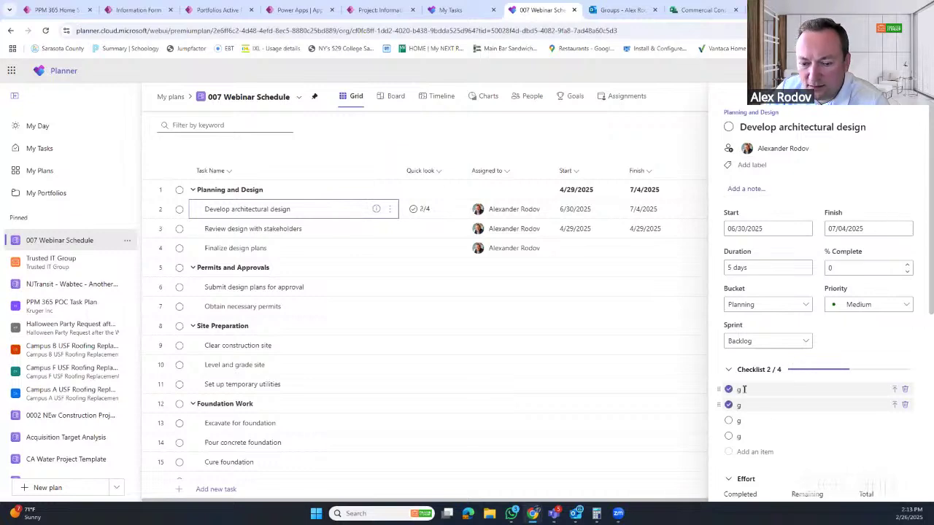
pyautogui.doubleClick(743, 389)
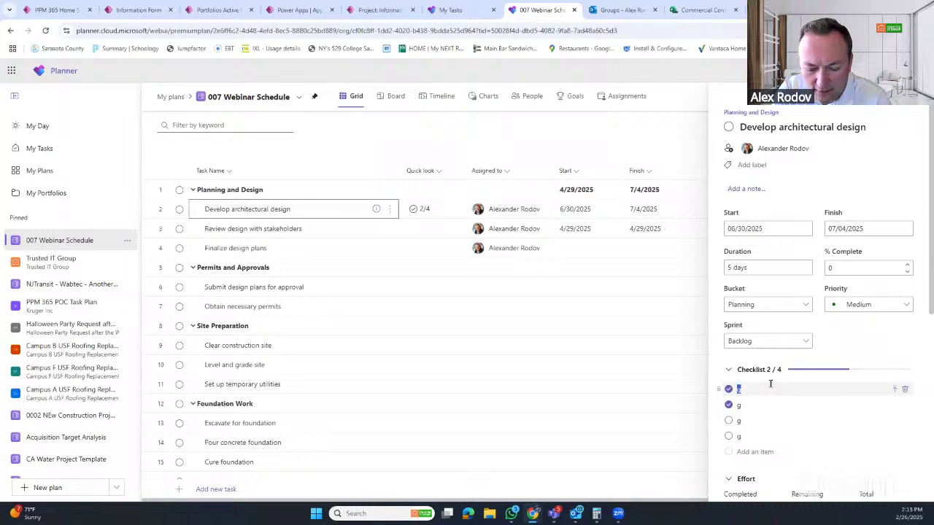
pyautogui.write('Create Designs')
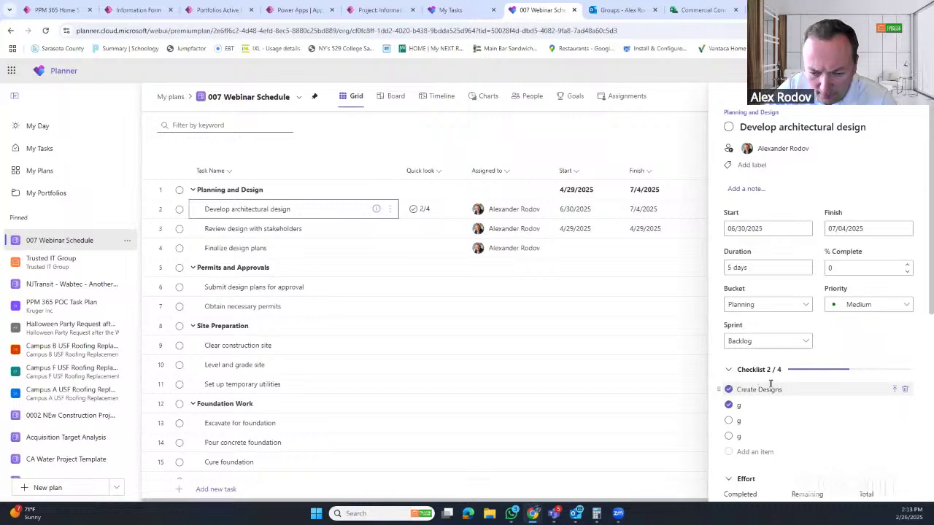
pyautogui.doubleClick(759, 406)
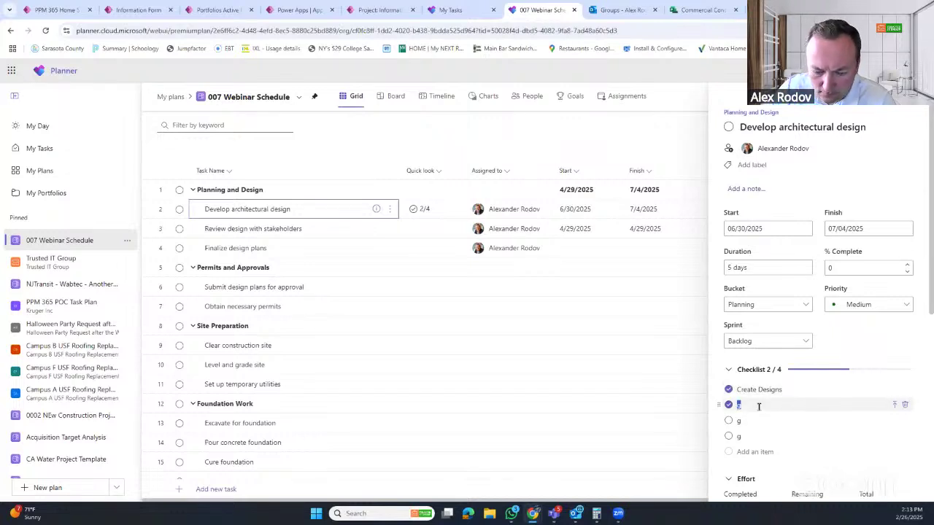
pyautogui.write('F')
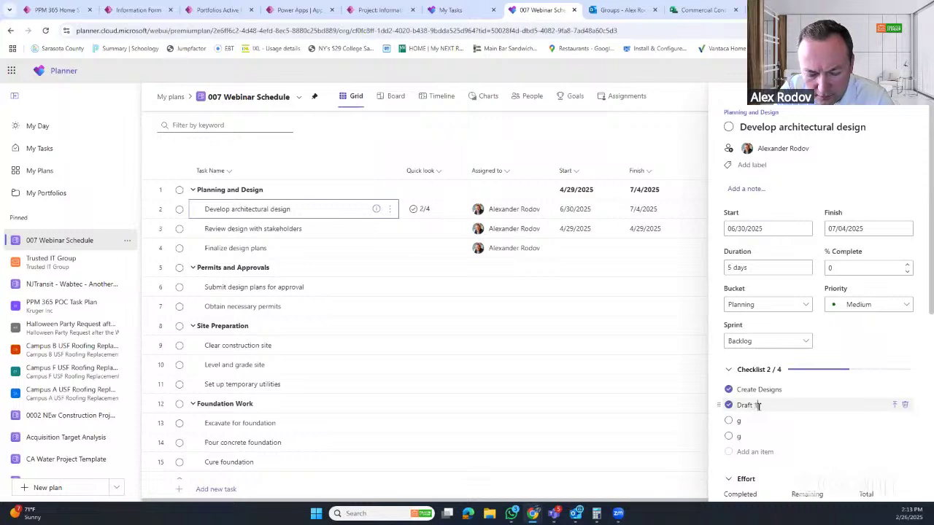
pyautogui.write('st version o')
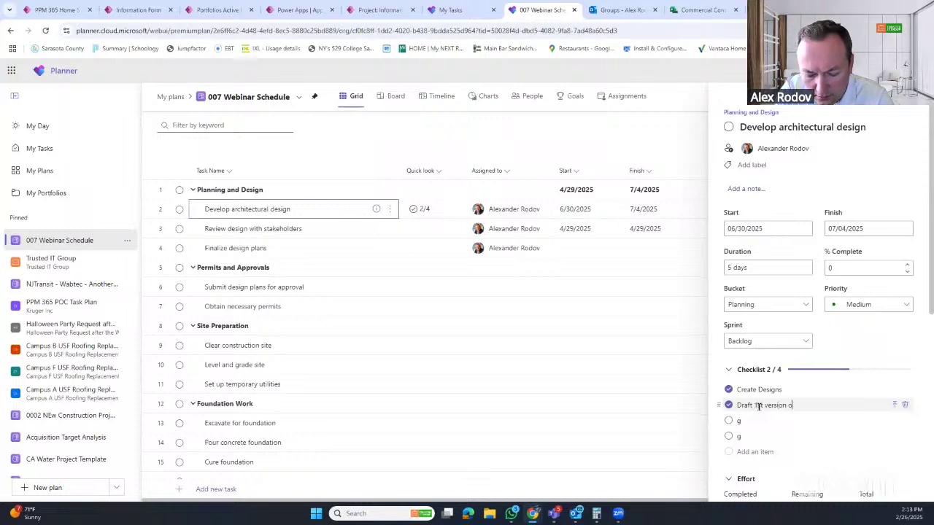
pyautogui.write('f it')
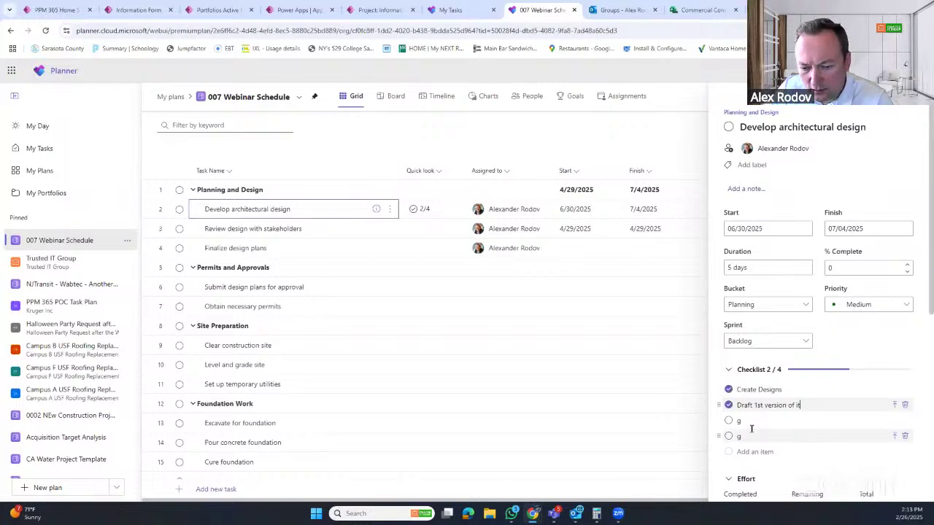
# - Rename the third and fourth checklist items "Submit" and "Pre Approve", and close the task details
pyautogui.doubleClick(743, 420)
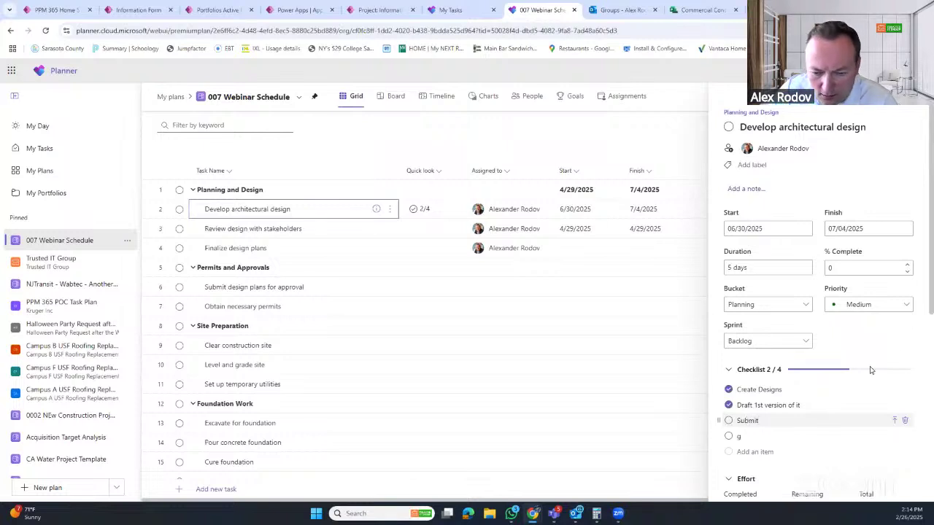
pyautogui.doubleClick(752, 436)
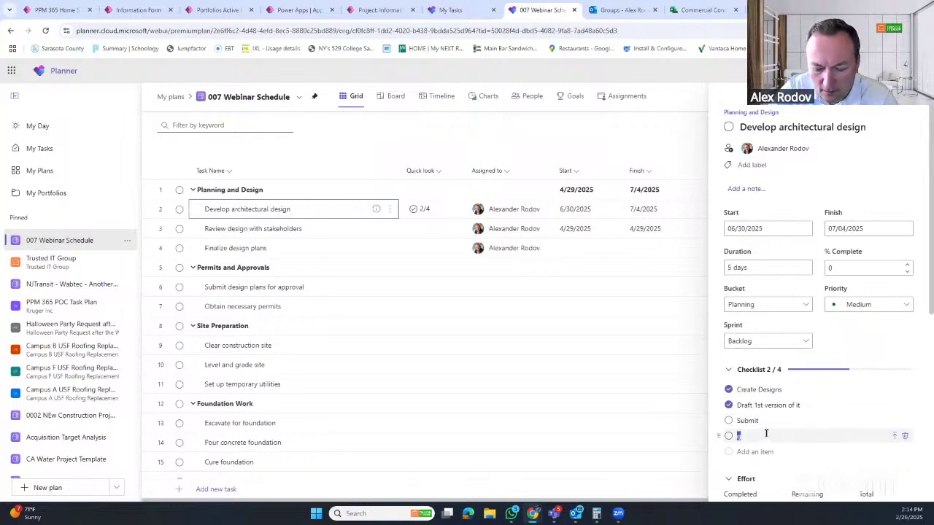
pyautogui.write('Pre App')
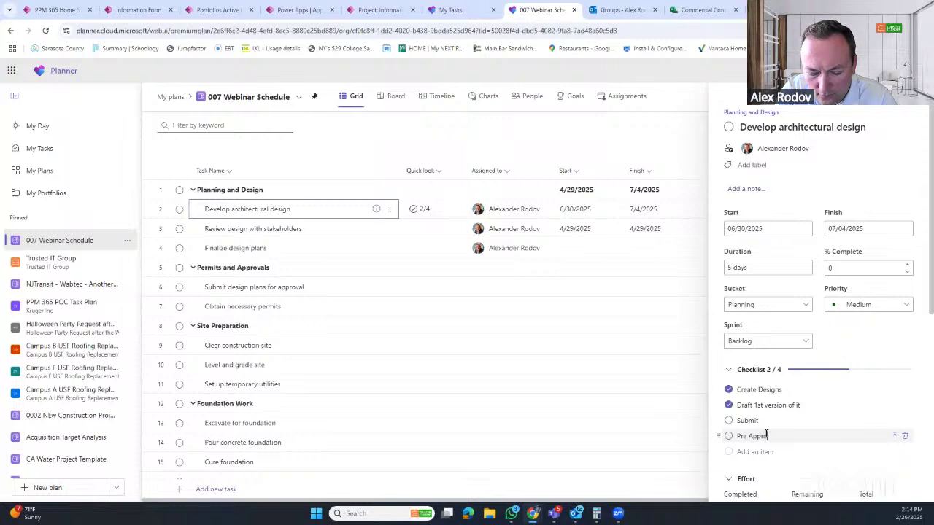
pyautogui.write('rove')
pyautogui.doubleClick(787, 406)
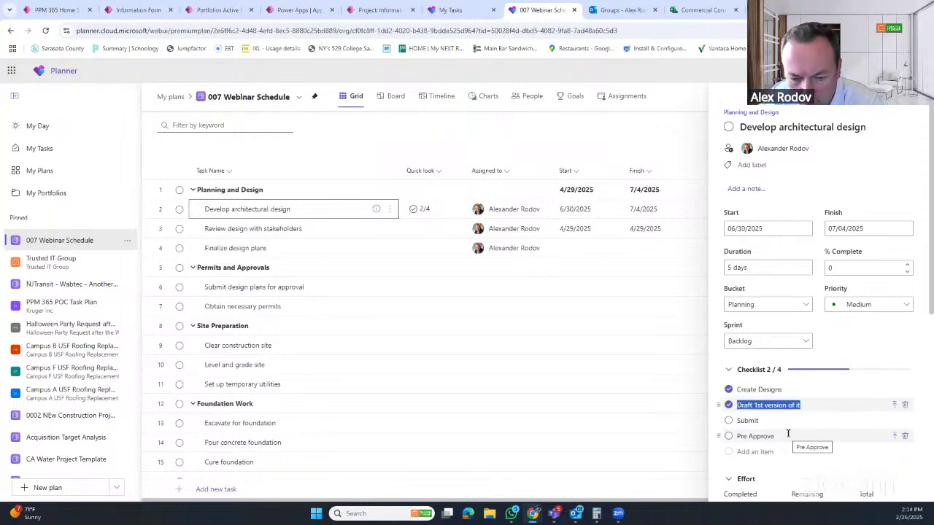
pyautogui.click(434, 280)
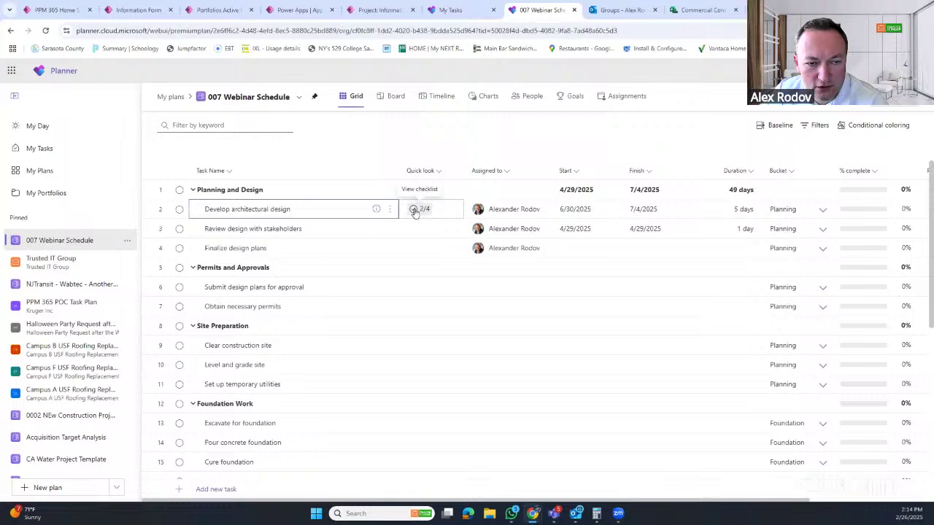
# - View the checklist of Develop architectural design from its quick look, close it, and check the task's percent complete
pyautogui.click(413, 211)
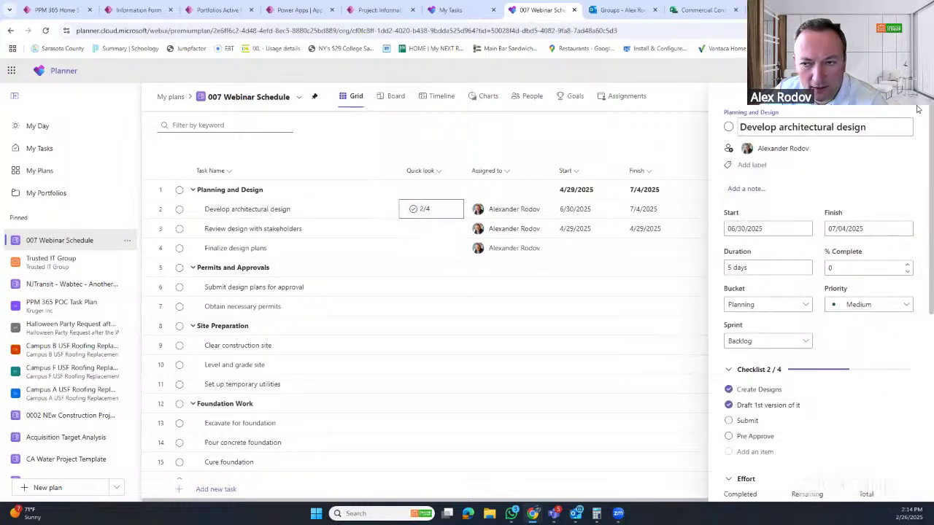
pyautogui.click(419, 215)
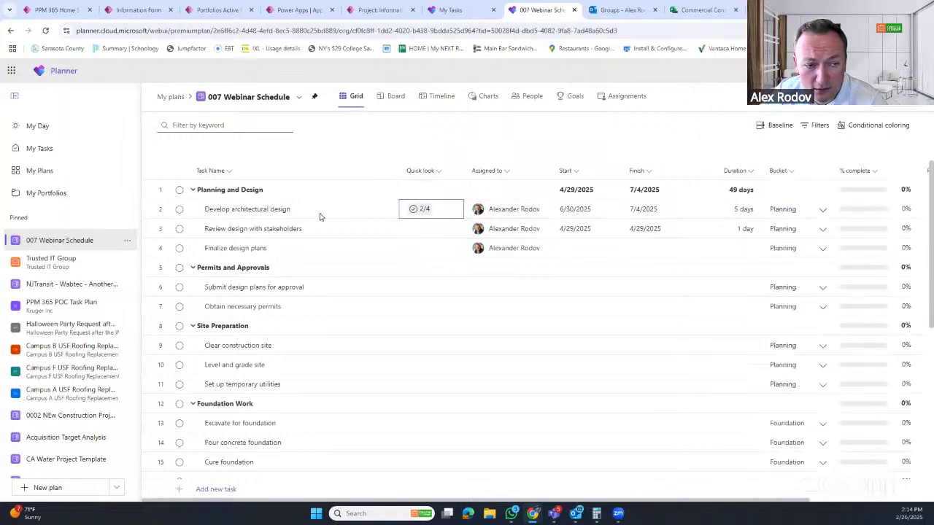
pyautogui.click(844, 210)
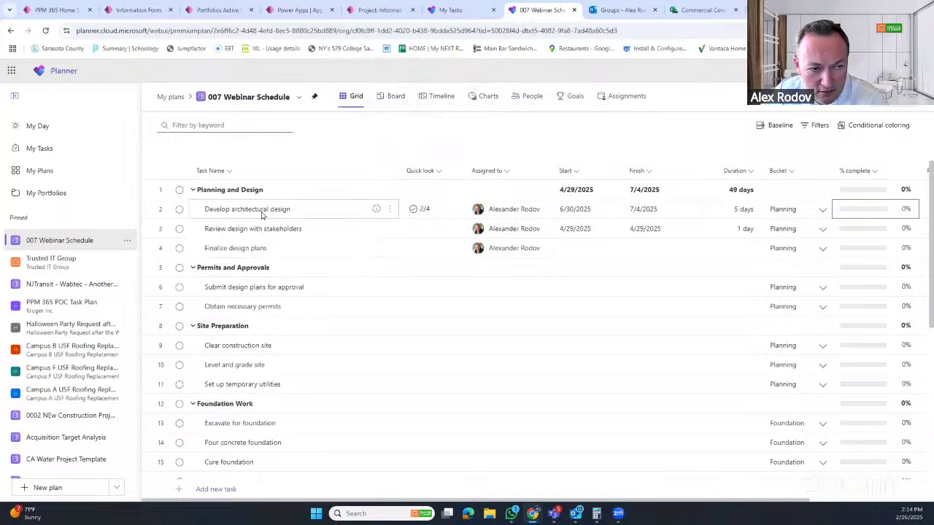
# - Show the plan as a timeline and bring the Planning and Design summary bar into view
pyautogui.click(441, 96)
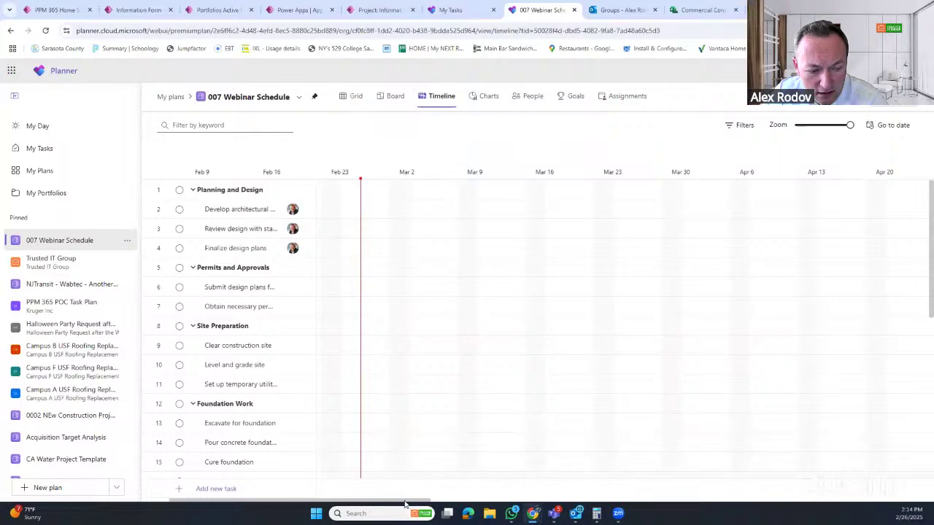
pyautogui.moveTo(405, 503); pyautogui.dragTo(620, 507)
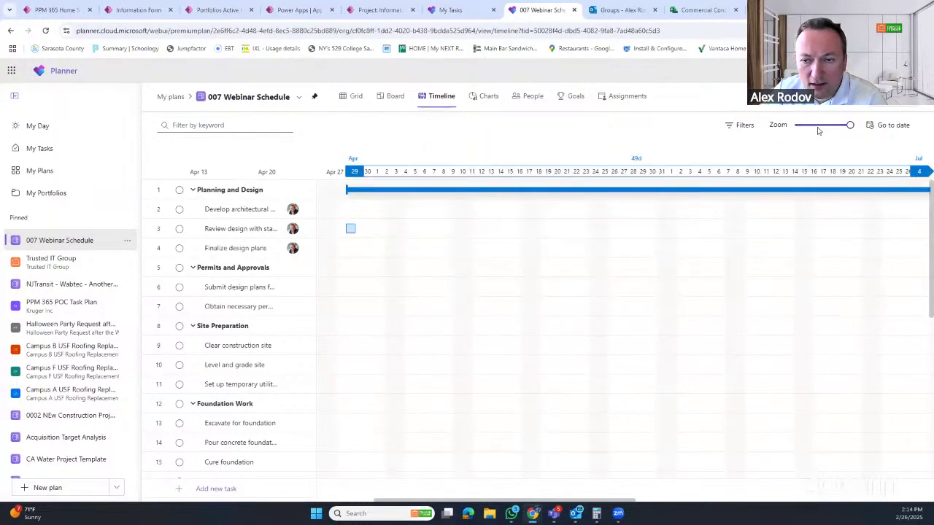
pyautogui.click(239, 197)
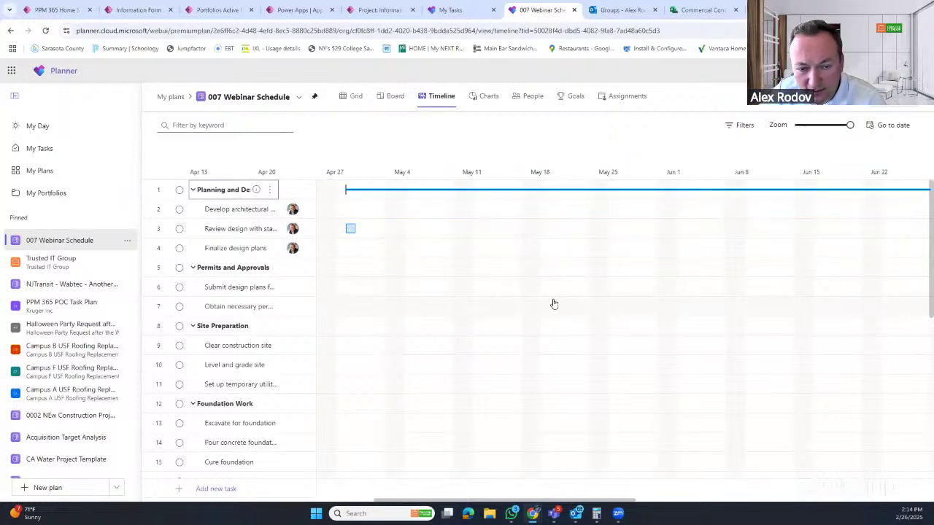
pyautogui.click(269, 190)
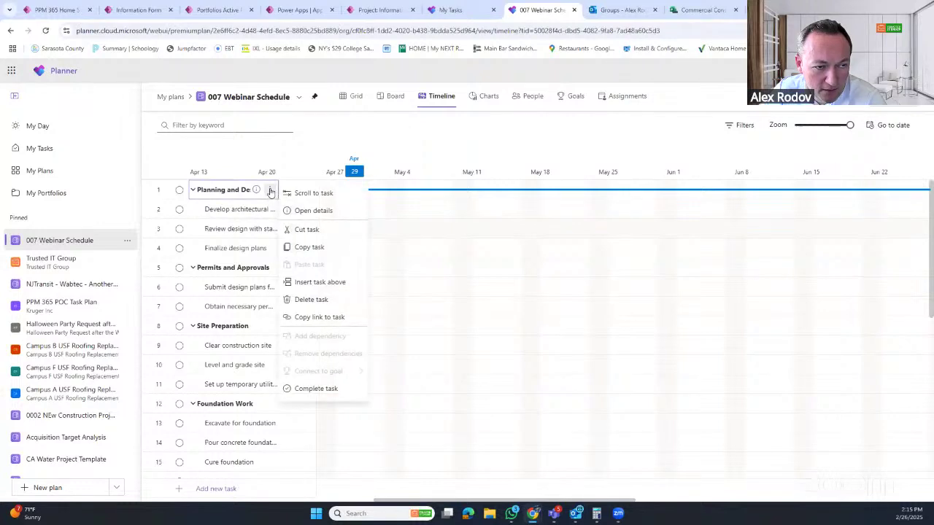
pyautogui.click(306, 194)
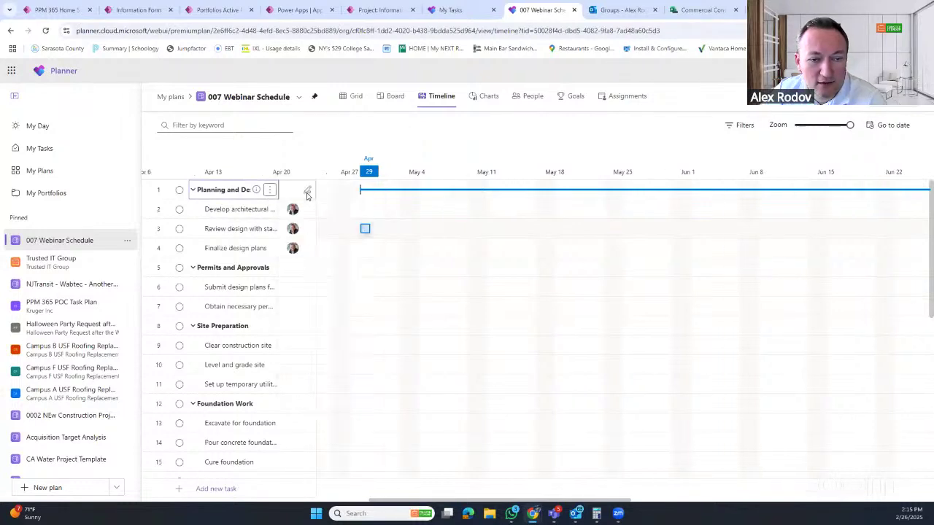
pyautogui.moveTo(583, 513)
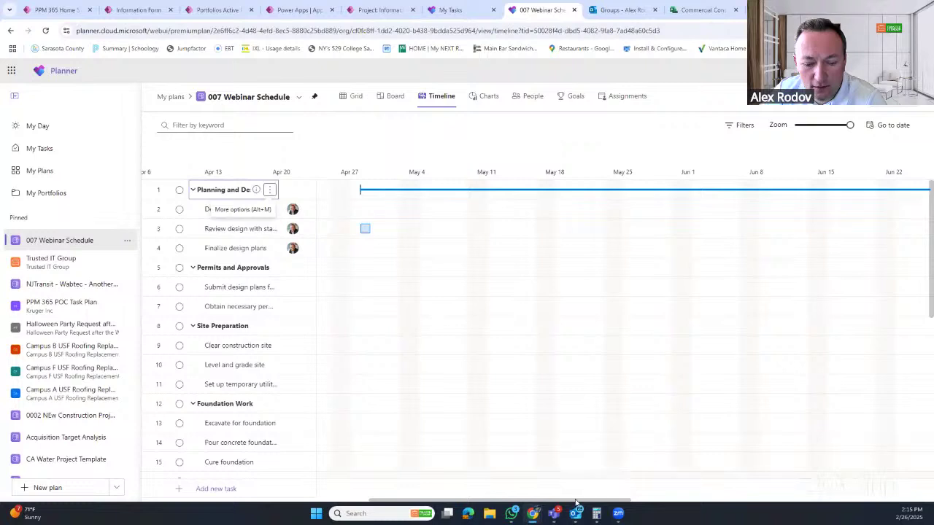
pyautogui.moveTo(578, 499)
pyautogui.mouseDown()
pyautogui.moveTo(686, 499)
pyautogui.moveTo(586, 509)
pyautogui.mouseUp()
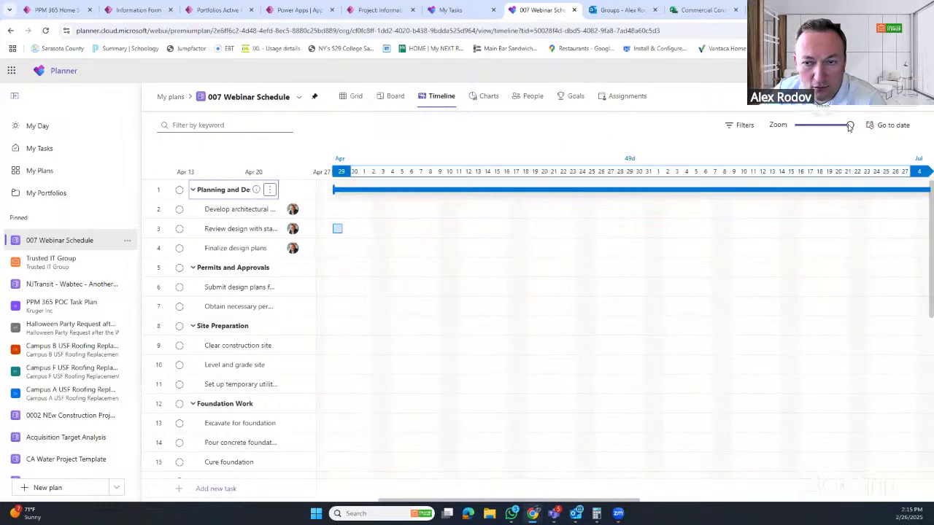
# - Zoom the timeline out to show the whole Planning and Design bar and widen the task list to fit full names
pyautogui.moveTo(848, 127); pyautogui.dragTo(823, 127)
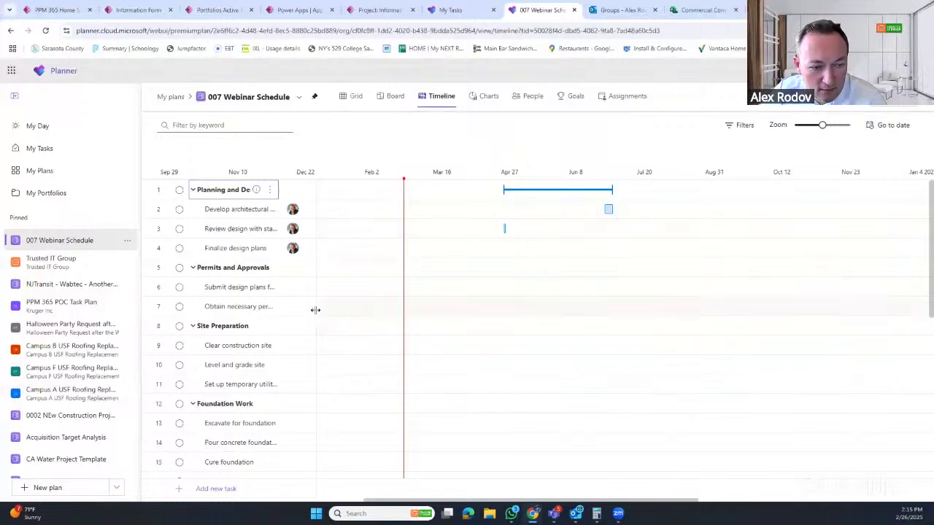
pyautogui.moveTo(314, 309); pyautogui.dragTo(644, 302)
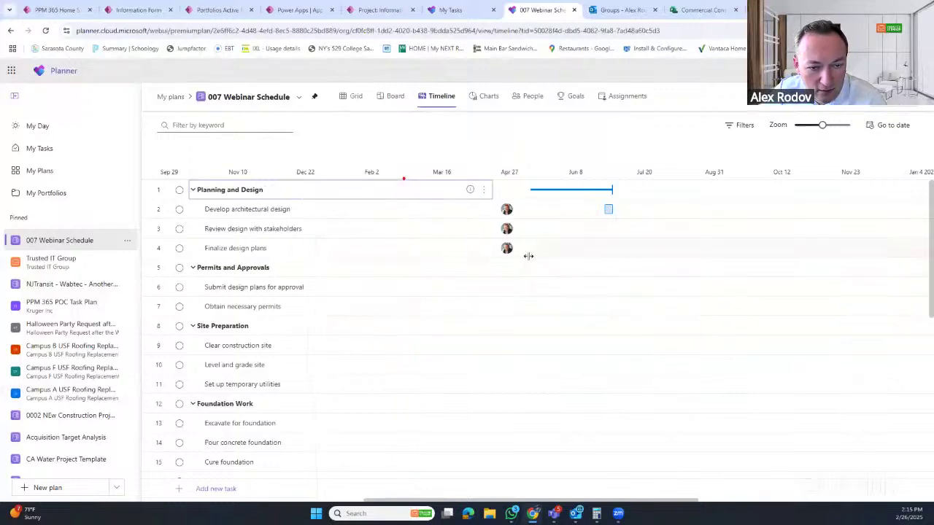
pyautogui.moveTo(529, 257); pyautogui.dragTo(372, 275)
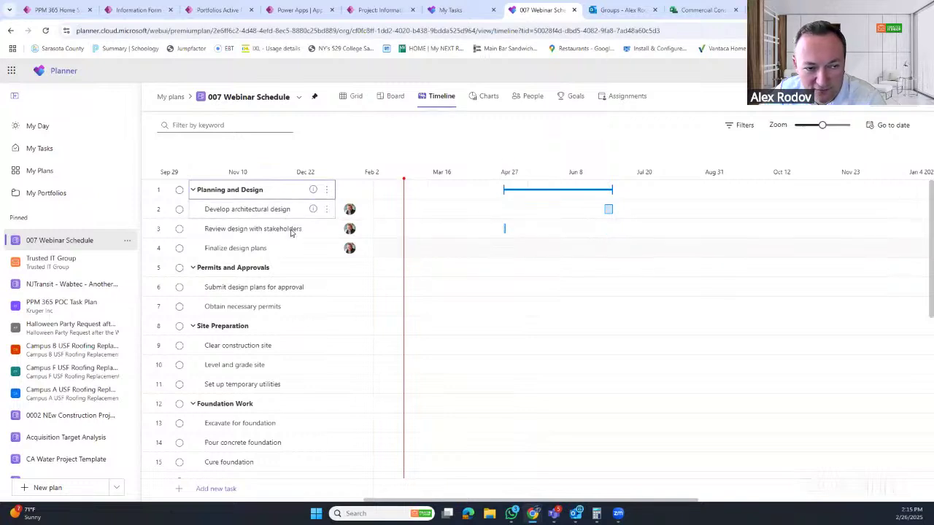
# - Switch the plan back to the grid view
pyautogui.click(349, 97)
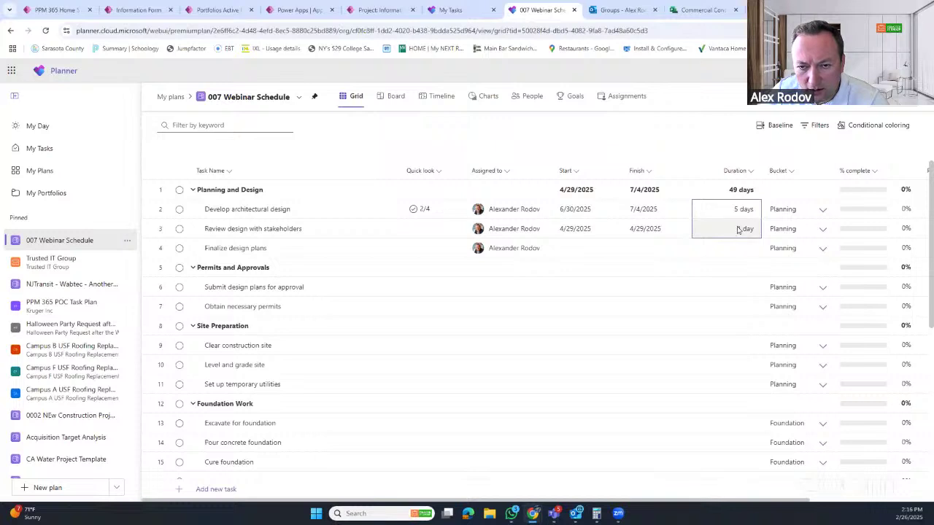
# - Try to copy the duration of Develop architectural design into the empty duration cells from Finalize design plans down
pyautogui.moveTo(746, 248); pyautogui.dragTo(743, 405)
pyautogui.hotkey('ctrl', 'v')
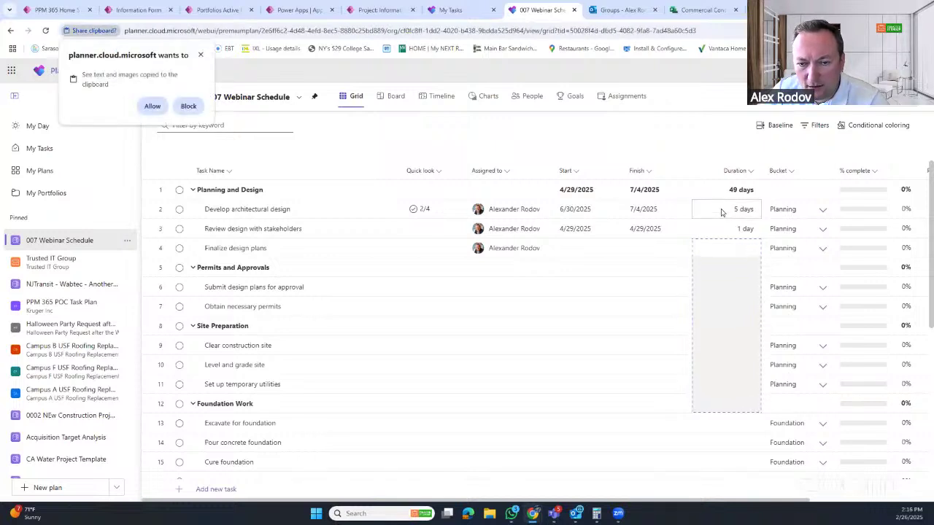
pyautogui.click(722, 211)
pyautogui.hotkey('ctrl', 'c')
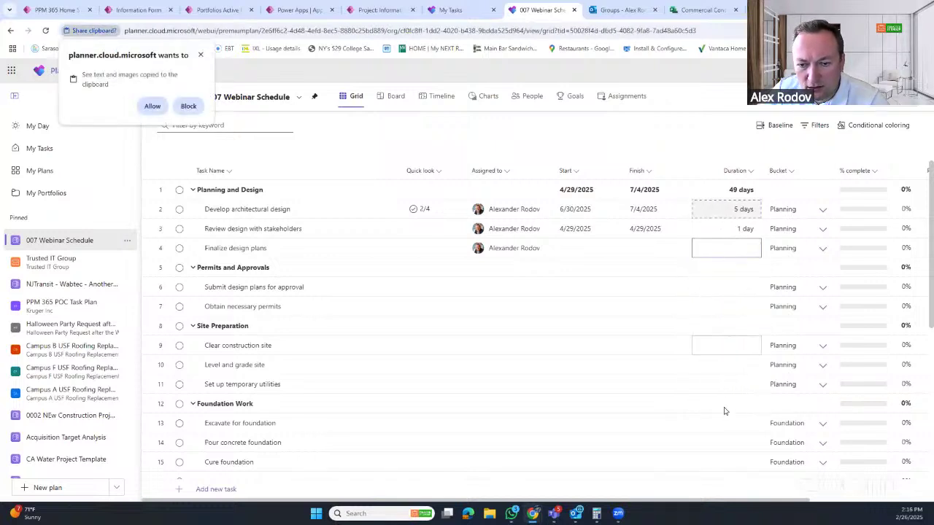
pyautogui.keyDown('shift'); pyautogui.click(728, 430); pyautogui.keyUp('shift')
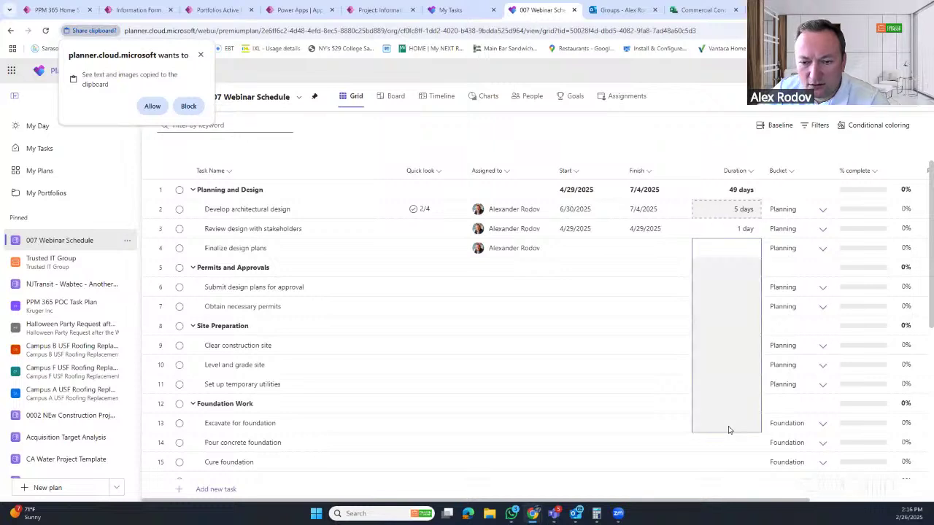
pyautogui.click(727, 254)
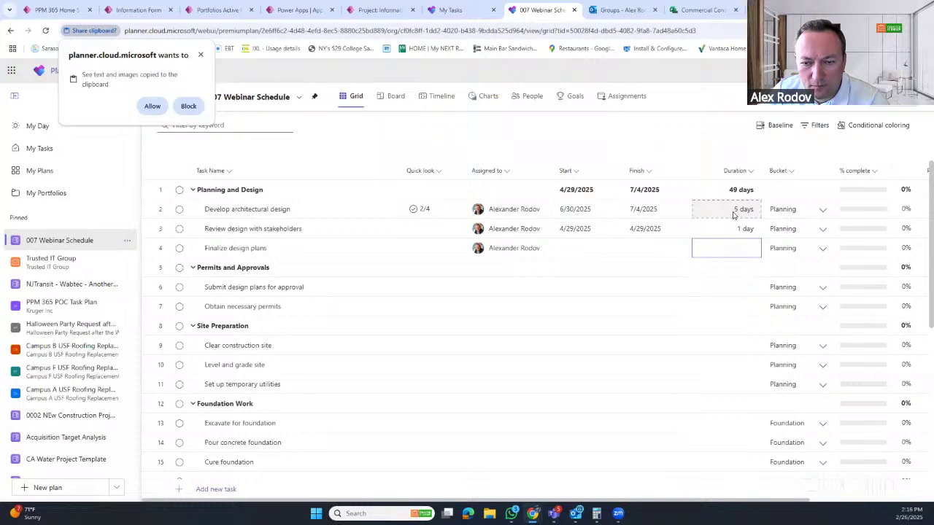
pyautogui.click(734, 212)
pyautogui.click(734, 214)
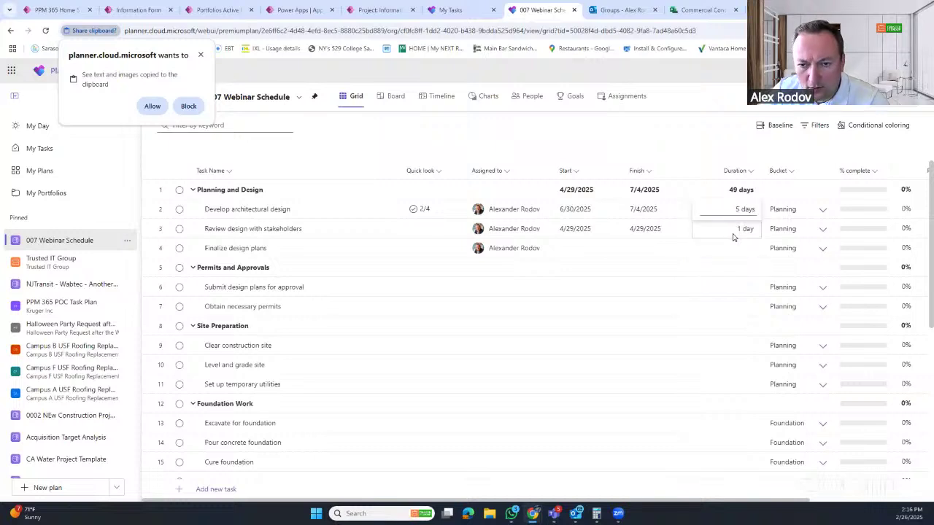
pyautogui.click(718, 267)
pyautogui.click(724, 214)
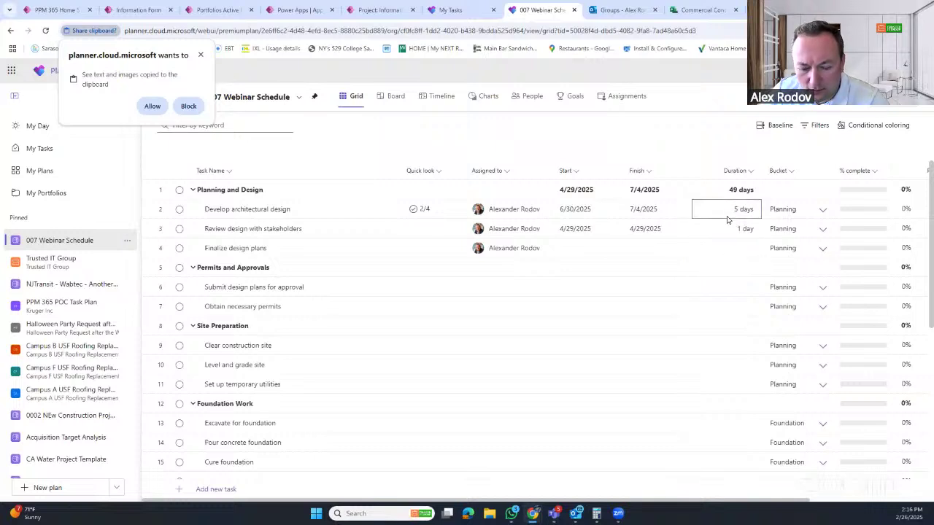
pyautogui.hotkey('ctrl', 'c')
# - Set the duration of Finalize design plans to 5 days and check its start date
pyautogui.click(726, 249)
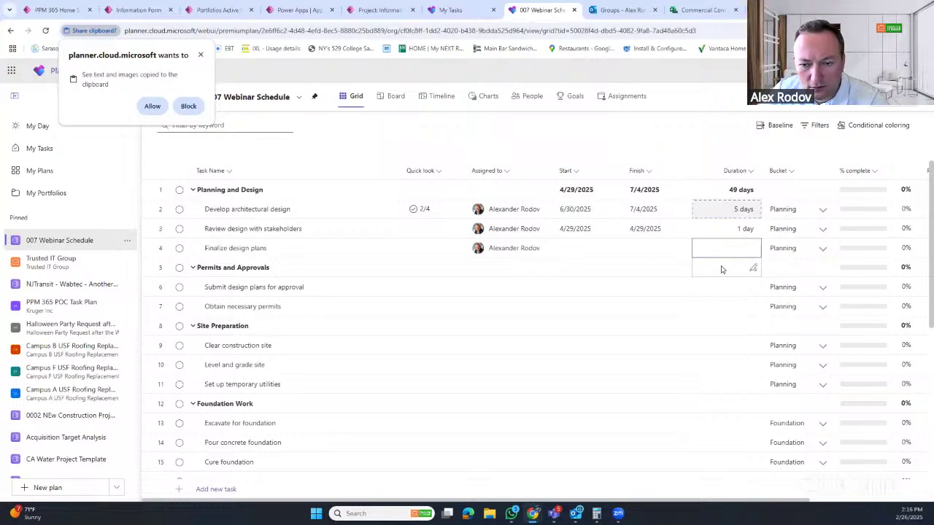
pyautogui.click(725, 255)
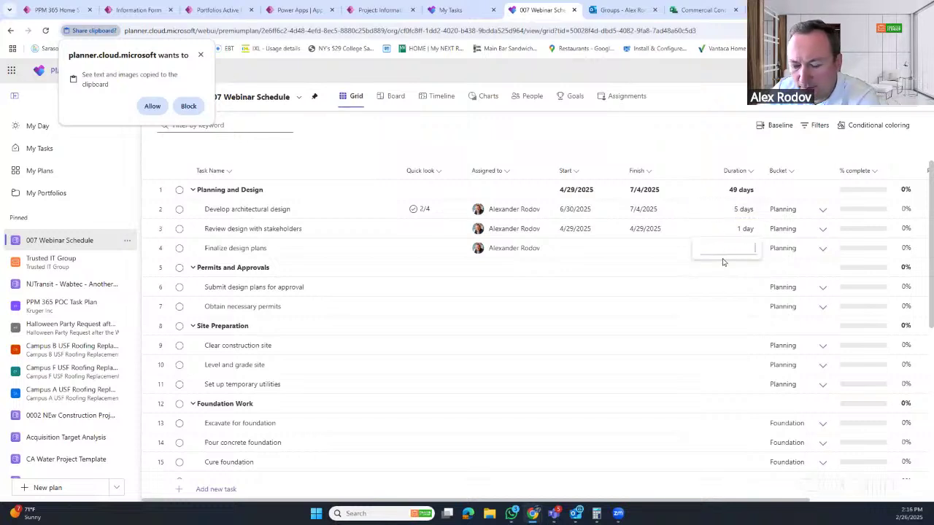
pyautogui.write('5')
pyautogui.click(719, 293)
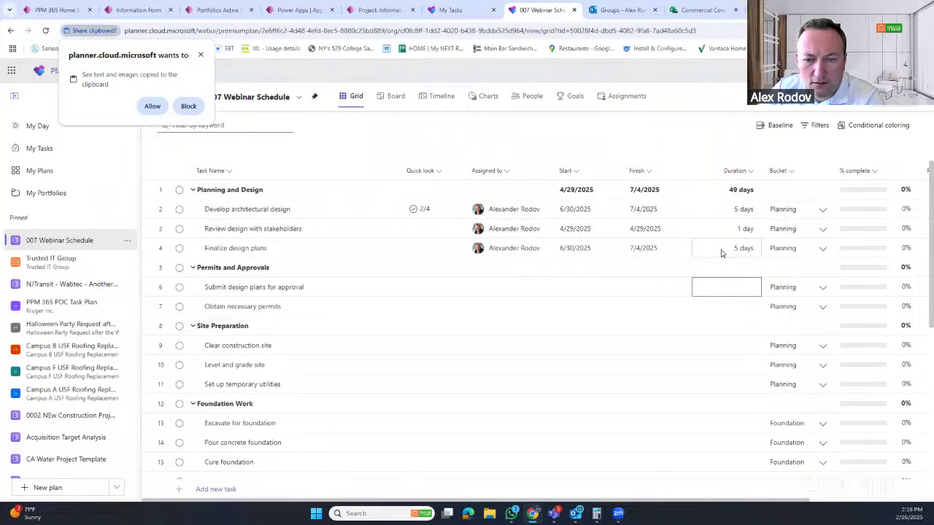
pyautogui.click(574, 254)
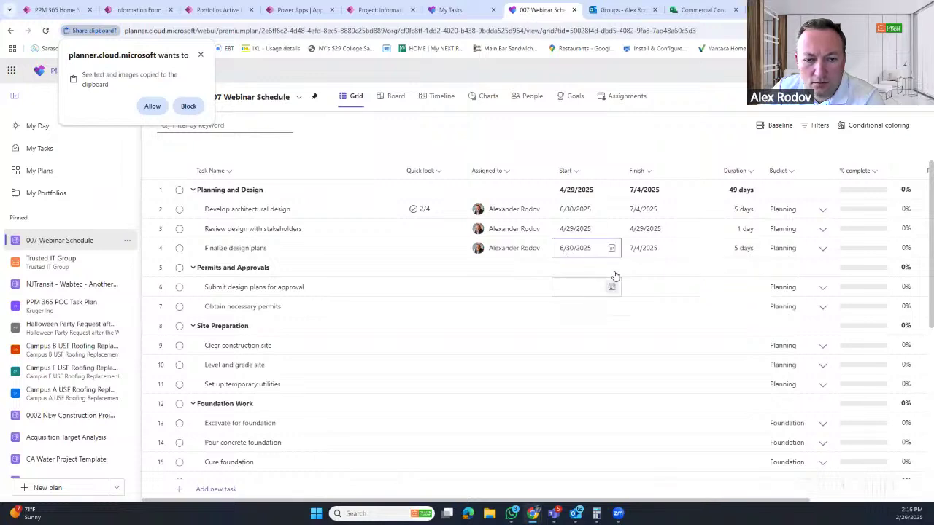
# - Try to copy the durations of the Planning and Design tasks to the Permits and Approvals tasks
pyautogui.click(748, 256)
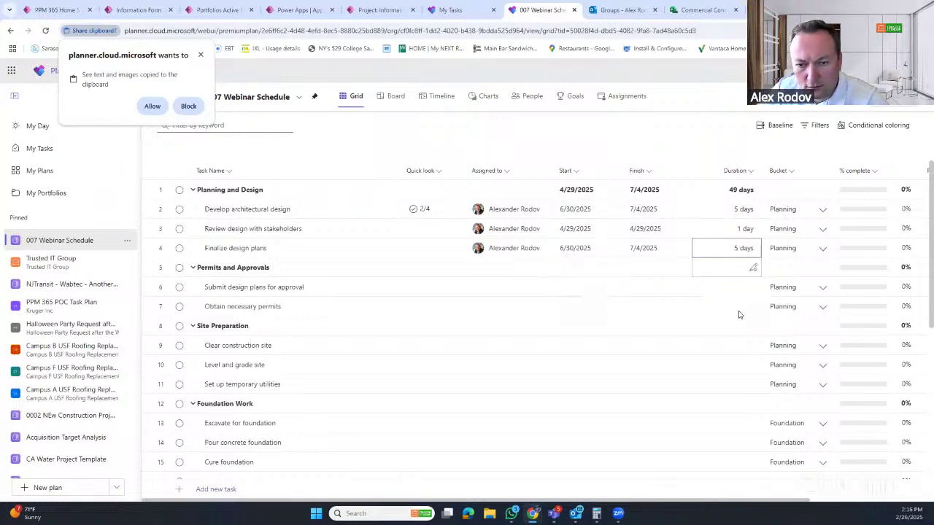
pyautogui.hotkey('ctrl', 'c')
pyautogui.click(724, 295)
pyautogui.click(733, 312)
pyautogui.click(734, 292)
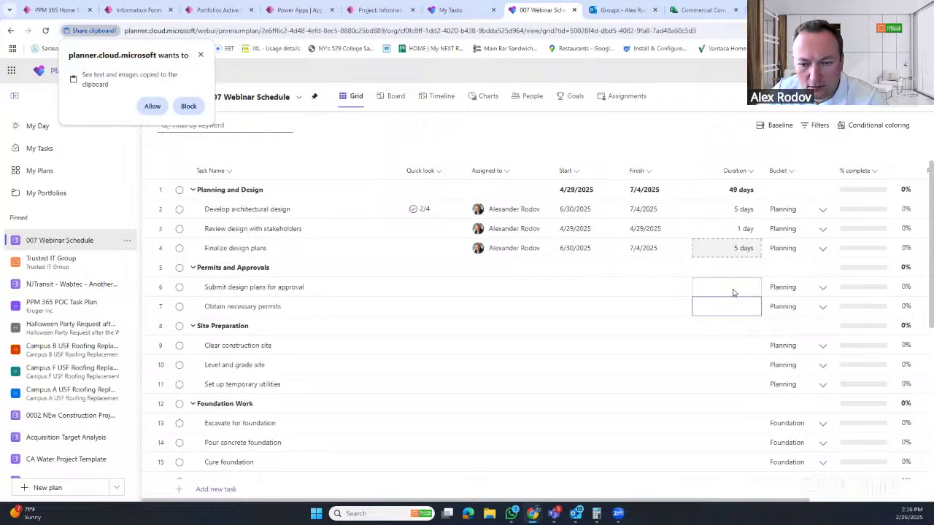
pyautogui.click(743, 227)
pyautogui.click(742, 213)
pyautogui.moveTo(739, 229); pyautogui.dragTo(739, 251)
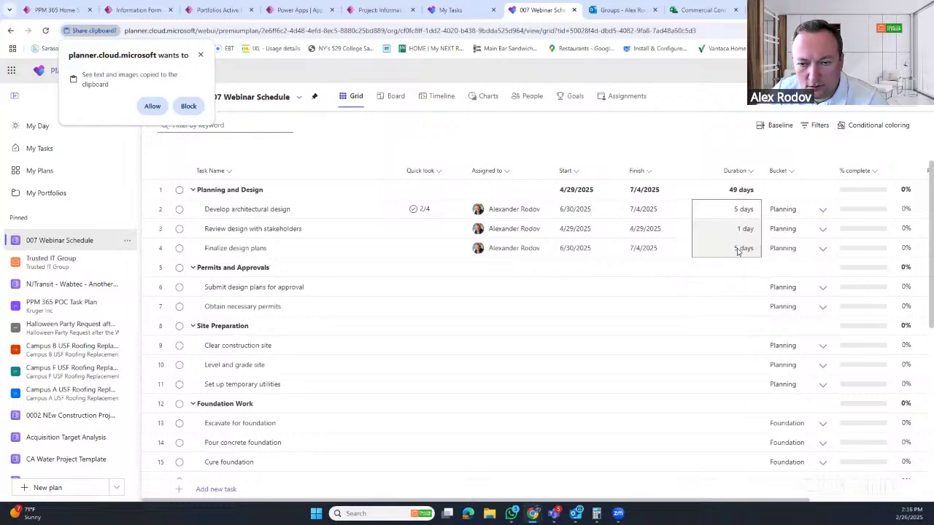
pyautogui.hotkey('ctrl', 'c')
pyautogui.moveTo(735, 288); pyautogui.dragTo(730, 308)
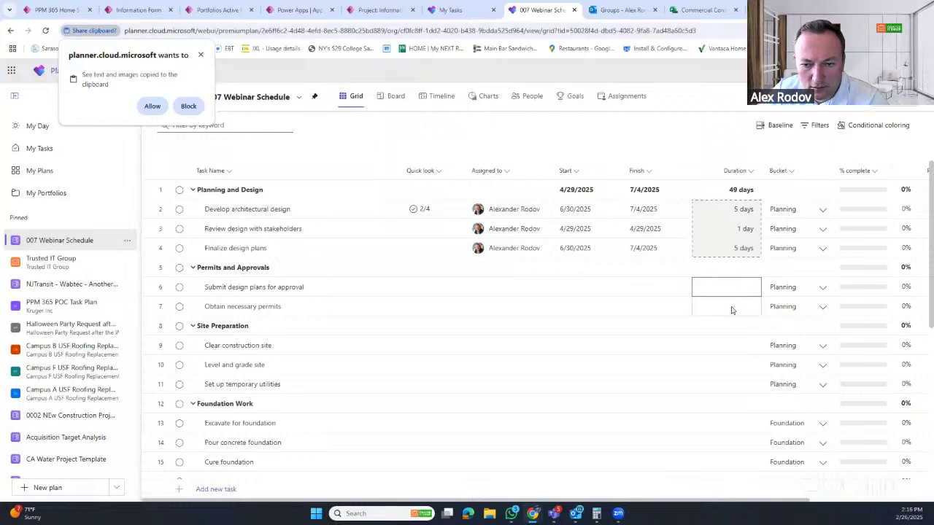
# - Set the durations of Obtain necessary permits and Submit design plans for approval to 5 days each
pyautogui.click(733, 287)
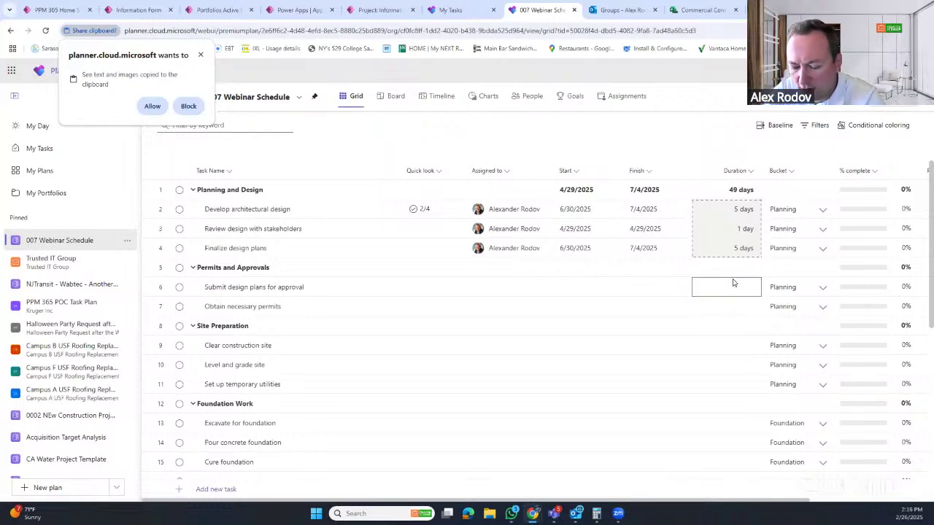
pyautogui.write('5')
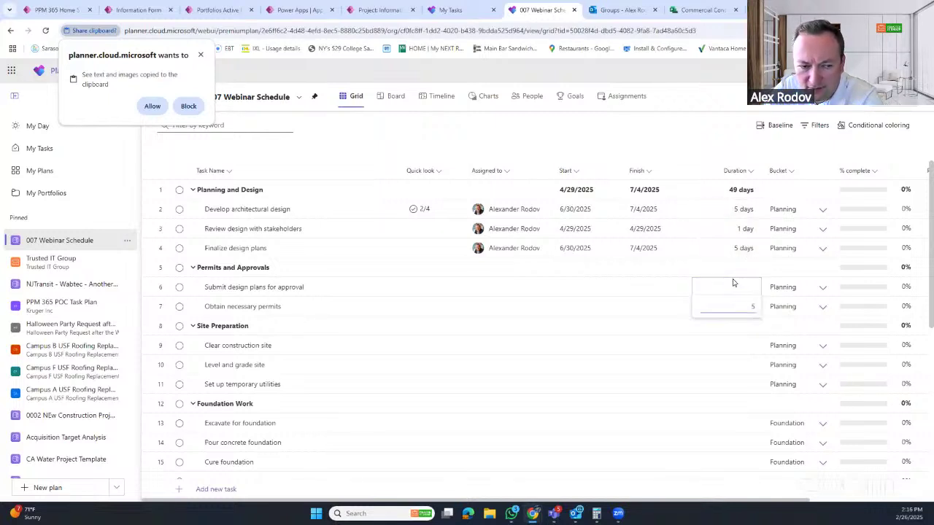
pyautogui.press('Return')
pyautogui.click(733, 286)
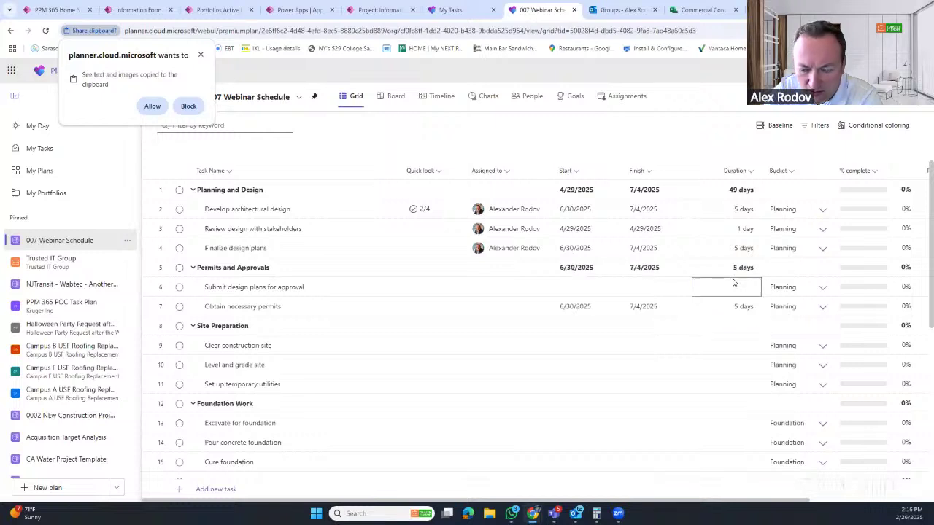
pyautogui.write('5')
pyautogui.press('Return')
pyautogui.press('Down')
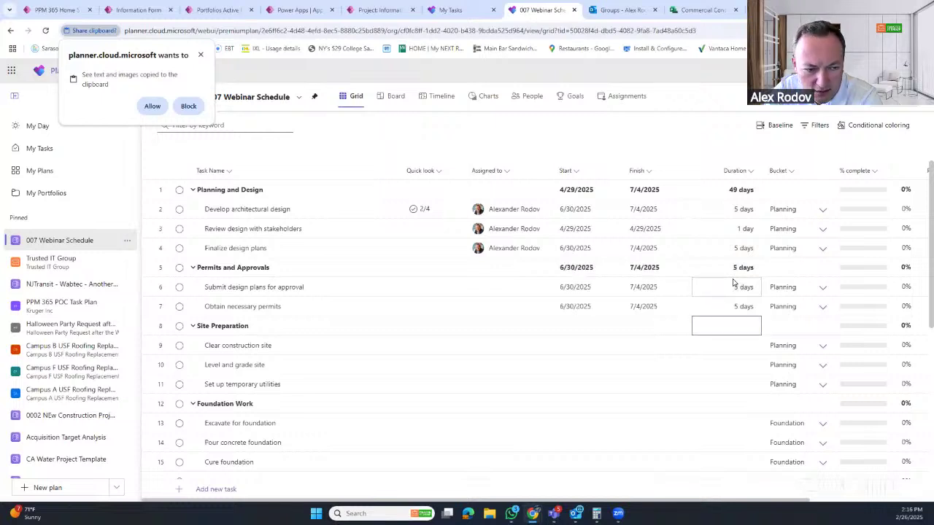
# - Give the three Site Preparation tasks, from Clear construction site to Set up temporary utilities, a duration of 5 days each
pyautogui.press('Down')
pyautogui.write('5')
pyautogui.press('Return')
pyautogui.write('5')
pyautogui.press('Return')
pyautogui.write('5')
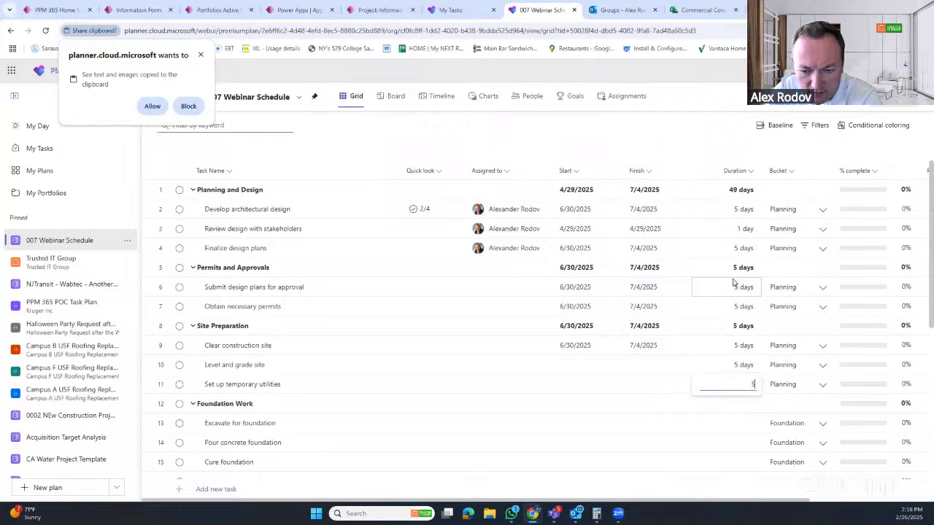
pyautogui.press('Return')
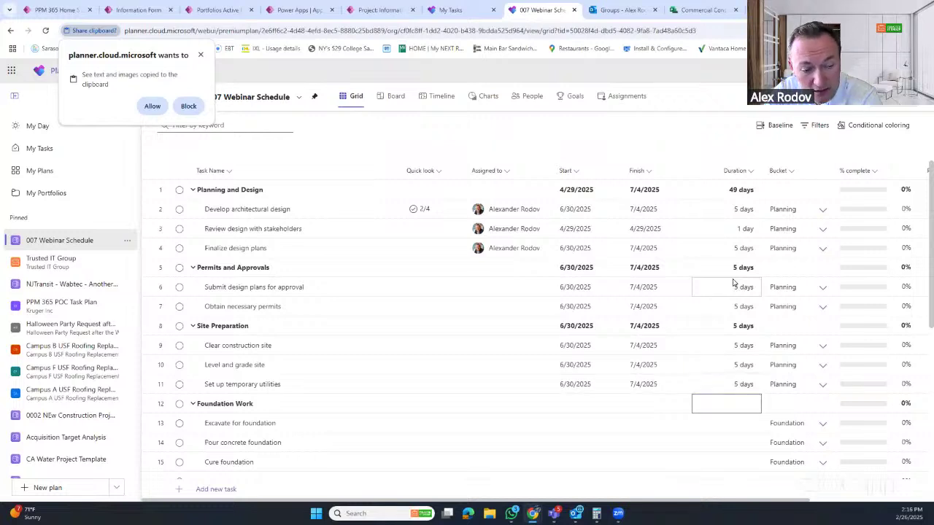
# - Give the three Foundation Work tasks, Excavate for foundation, Pour concrete foundation and Cure foundation, a duration of 5 days each
pyautogui.press('Down')
pyautogui.write('5')
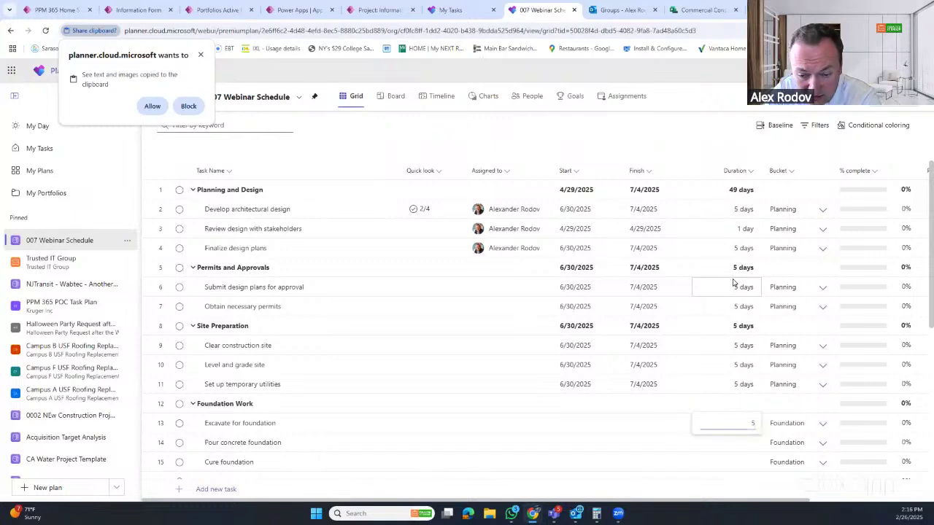
pyautogui.press('Return')
pyautogui.write('5')
pyautogui.press('Return')
pyautogui.write('5')
pyautogui.press('Return')
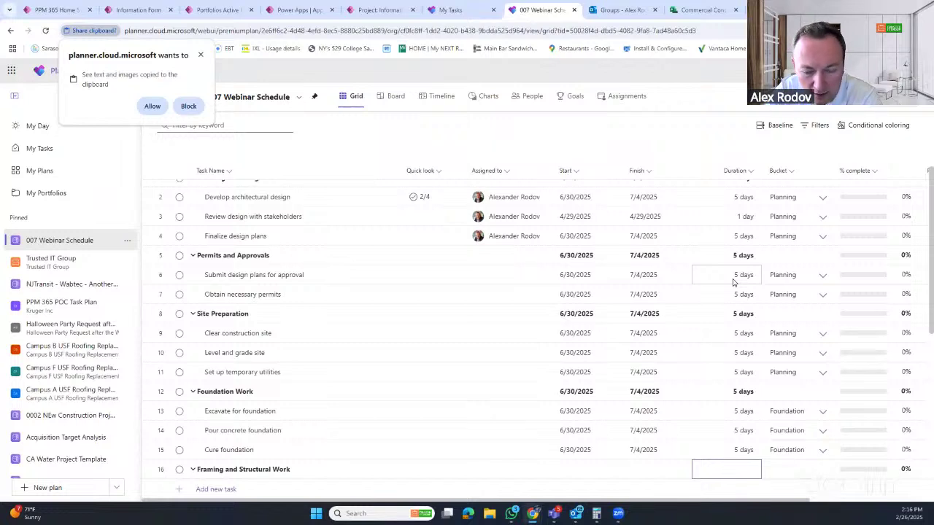
# - Set the durations of Frame walls and roof and Install windows and doors to 5 days each
pyautogui.press('Down')
pyautogui.press('Down')
pyautogui.write('5')
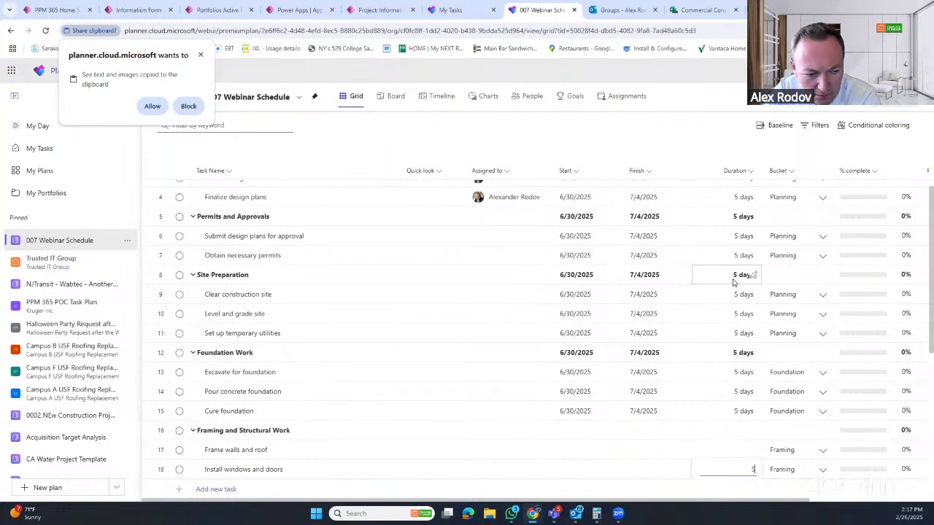
pyautogui.press('Return')
# - Set the duration of Inspect framing work to 5 days
pyautogui.press('Down')
pyautogui.press('Down')
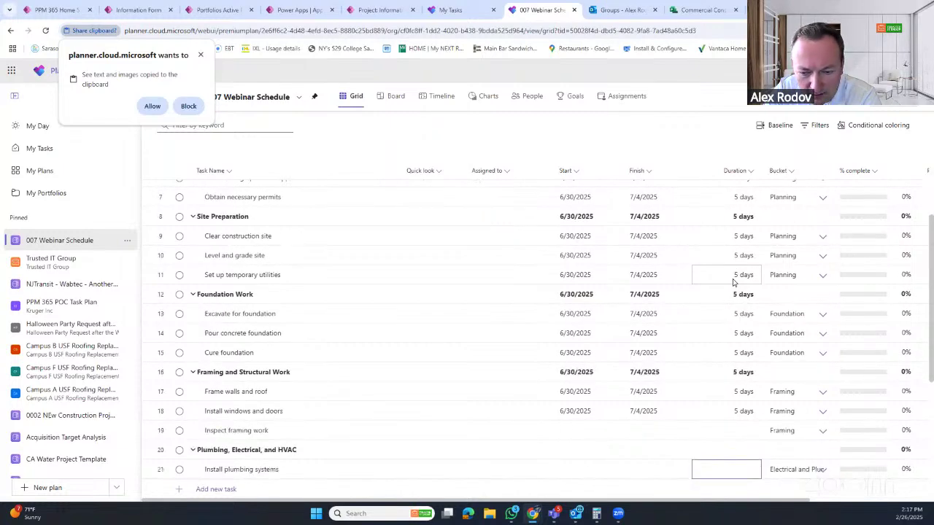
pyautogui.press('Down')
pyautogui.press('Down')
pyautogui.press('Down')
pyautogui.press('Down')
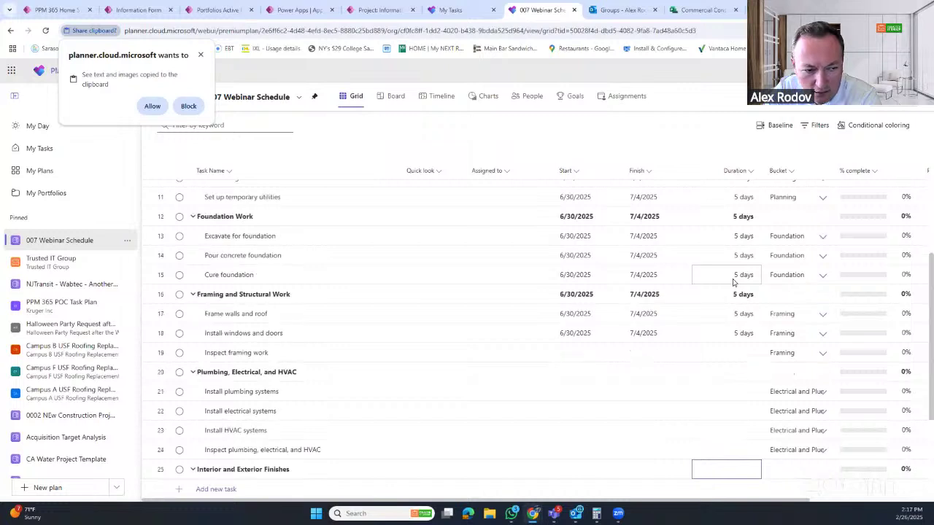
pyautogui.press('Up')
pyautogui.press('Up')
pyautogui.press('Up')
pyautogui.press('Up')
pyautogui.press('Up')
pyautogui.press('Up')
pyautogui.write('5')
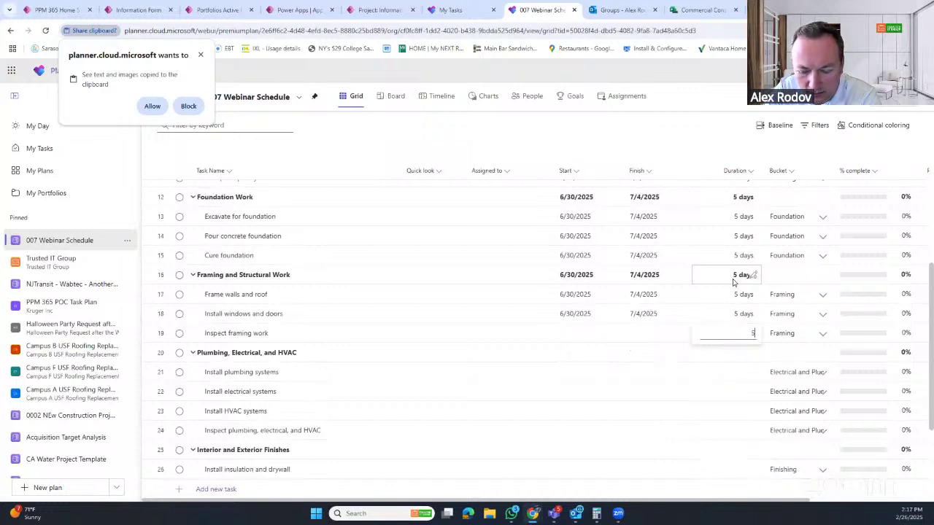
pyautogui.press('Return')
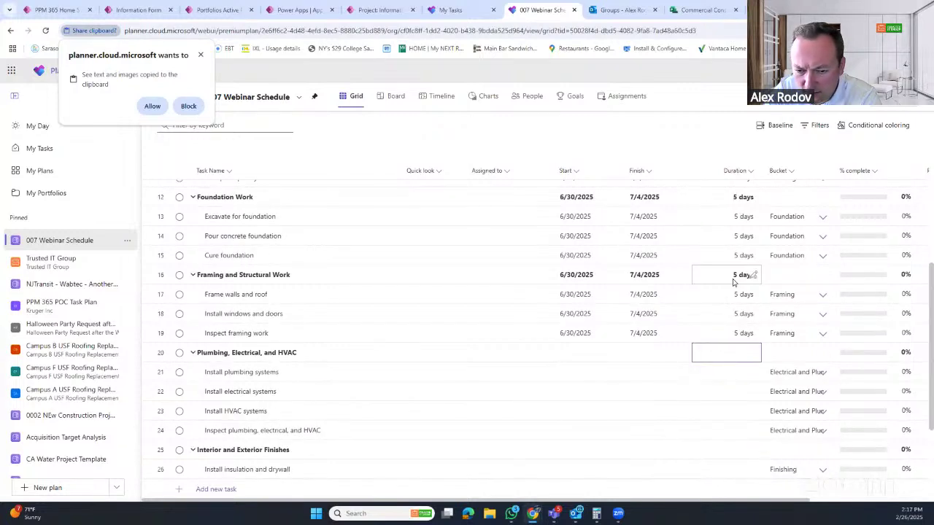
# - Give all four tasks under Plumbing, Electrical, and HVAC a duration of 5 days each
pyautogui.press('Down')
pyautogui.write('5')
pyautogui.press('Return')
pyautogui.write('5')
pyautogui.press('Return')
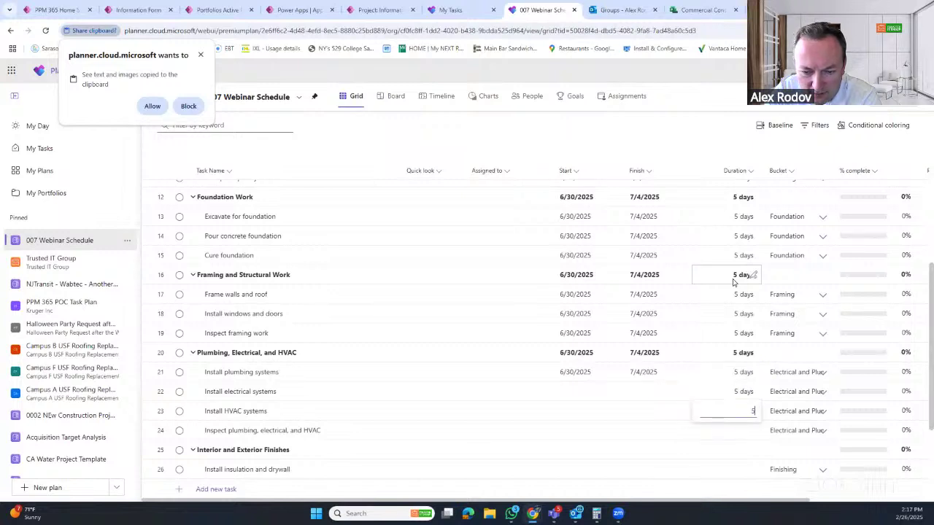
pyautogui.write('5')
pyautogui.press('Return')
pyautogui.write('5')
pyautogui.press('Return')
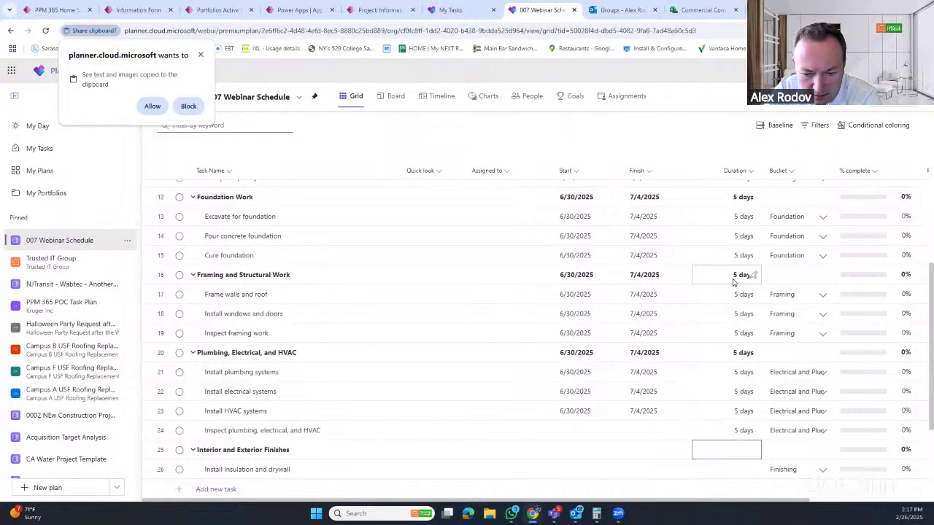
# - Set the duration of Install insulation and drywall to 5 days
pyautogui.press('Down')
pyautogui.write('5')
pyautogui.press('Return')
# - Set the durations of Paint interior and exterior, Install flooring and cabinetry, and Install fixtures and fittings to 5 days each
pyautogui.press('Down')
pyautogui.press('Down')
pyautogui.press('Down')
pyautogui.press('Down')
pyautogui.press('Down')
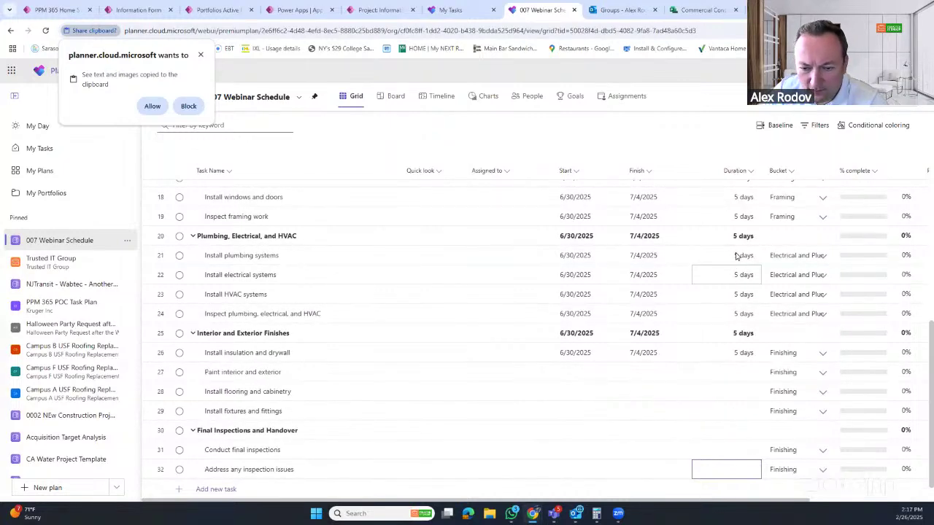
pyautogui.scroll(-1, 741, 306)
pyautogui.click(744, 355)
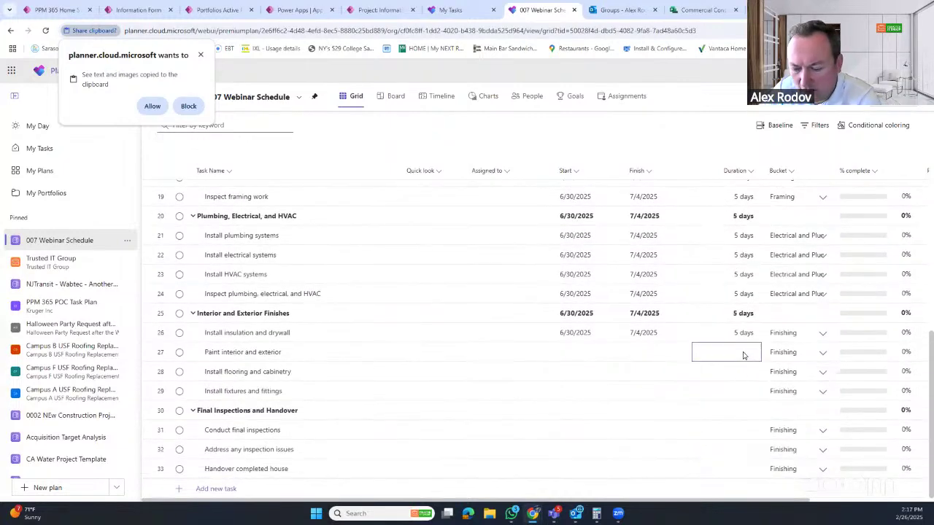
pyautogui.write('5')
pyautogui.press('Return')
pyautogui.press('Down')
pyautogui.write('5')
pyautogui.press('Return')
pyautogui.press('Down')
pyautogui.write('5')
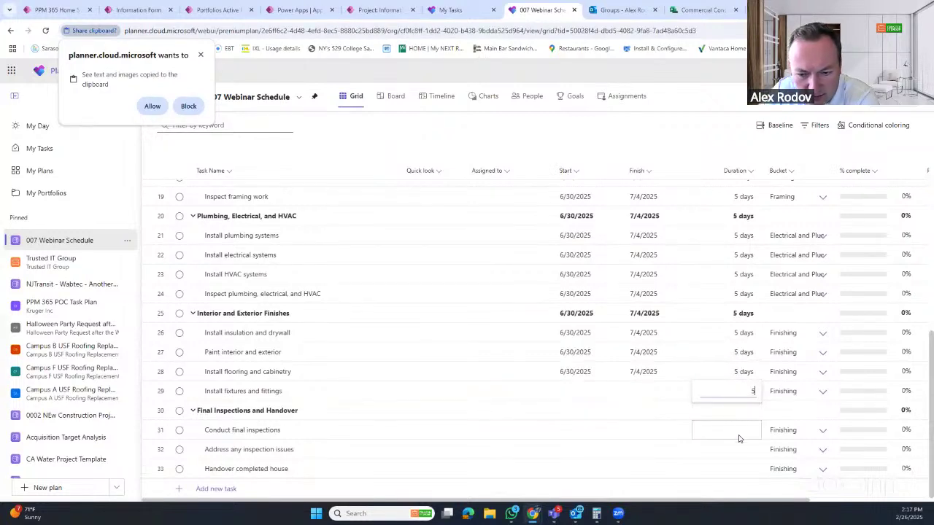
# - Give the three Final Inspections and Handover tasks, from Conduct final inspections to Handover completed house, a duration of 5 days each
pyautogui.click(739, 438)
pyautogui.write('5')
pyautogui.click(738, 455)
pyautogui.write('5')
pyautogui.click(740, 466)
pyautogui.write('5')
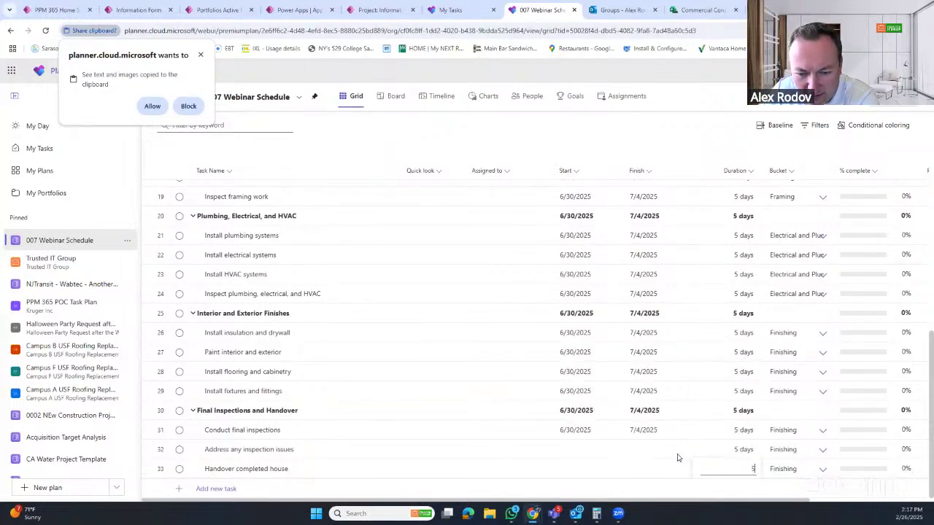
pyautogui.press('Up')
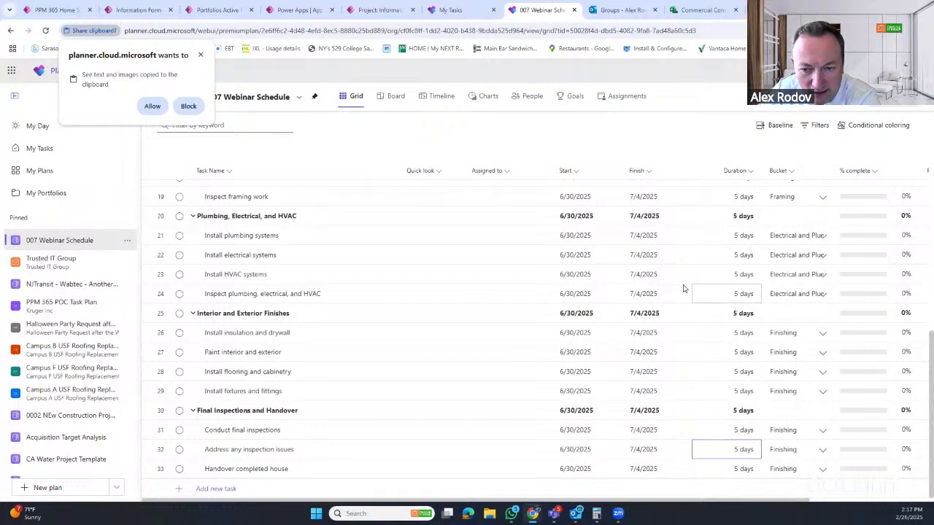
# - Open the plan's timeline, allow the site's clipboard access, and look over the bars from Planning and Design downward
pyautogui.click(433, 100)
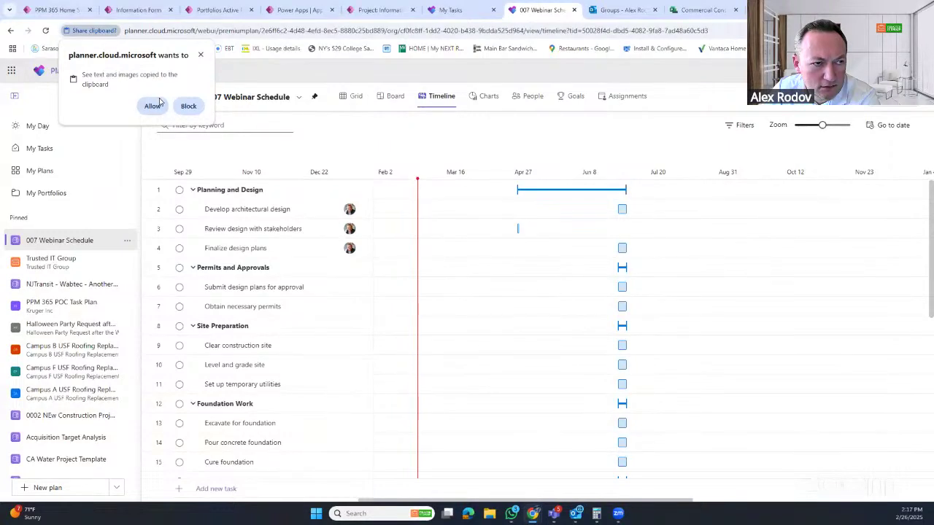
pyautogui.click(152, 106)
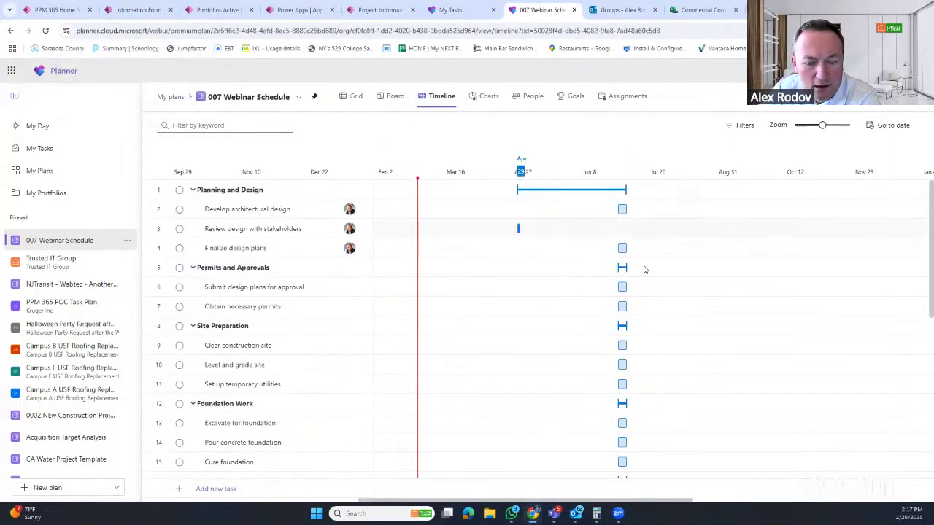
pyautogui.scroll(-4, 652, 319)
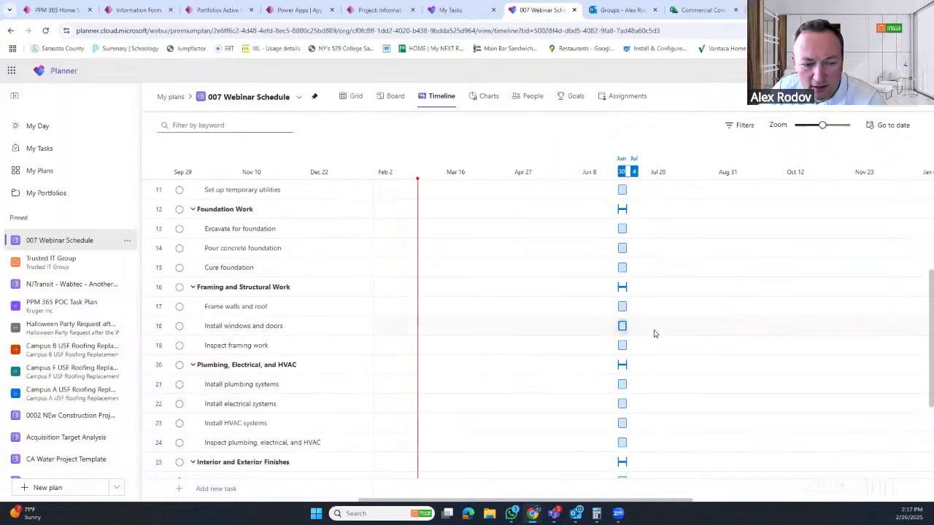
pyautogui.scroll(-1, 653, 343)
pyautogui.scroll(5, 655, 348)
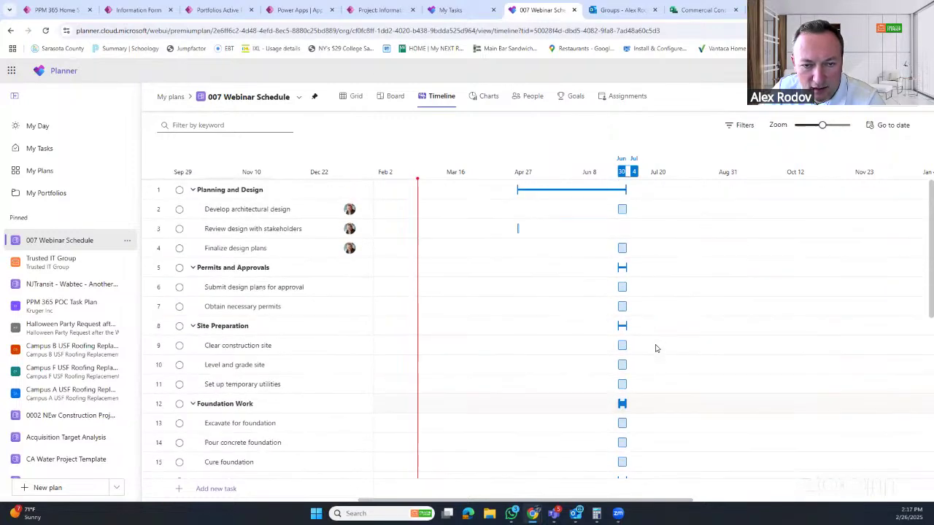
# - Widen the task list and stretch the Review design with stakeholders bar to start 04/07/2025, checking the dates in its details
pyautogui.moveTo(372, 209); pyautogui.dragTo(394, 212)
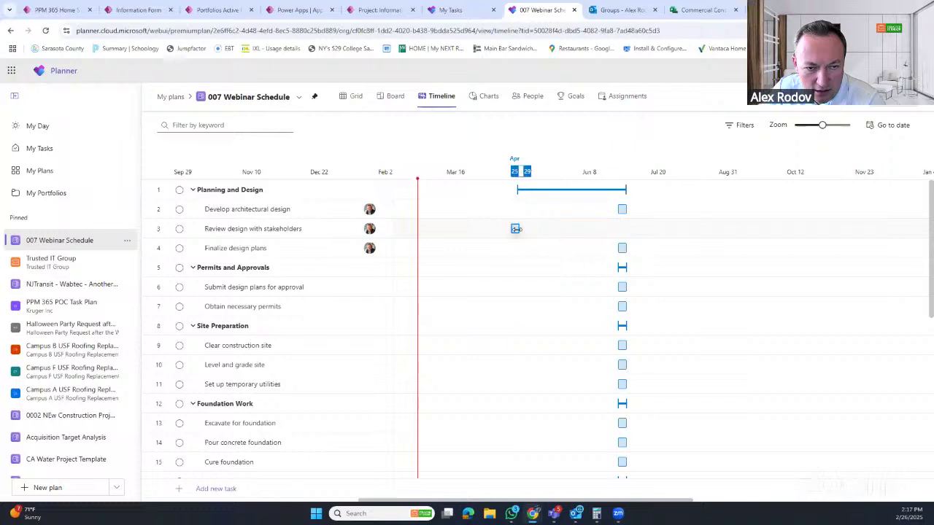
pyautogui.moveTo(514, 228); pyautogui.dragTo(483, 228)
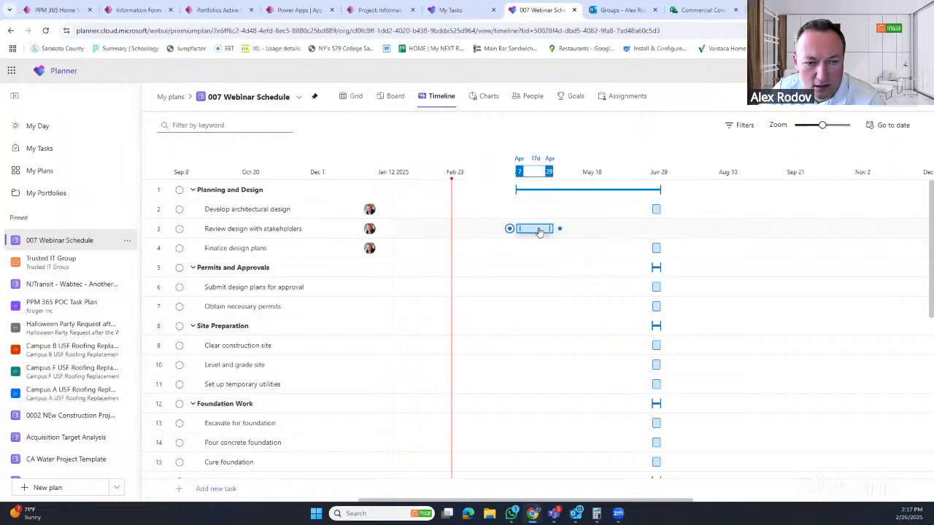
pyautogui.click(537, 229)
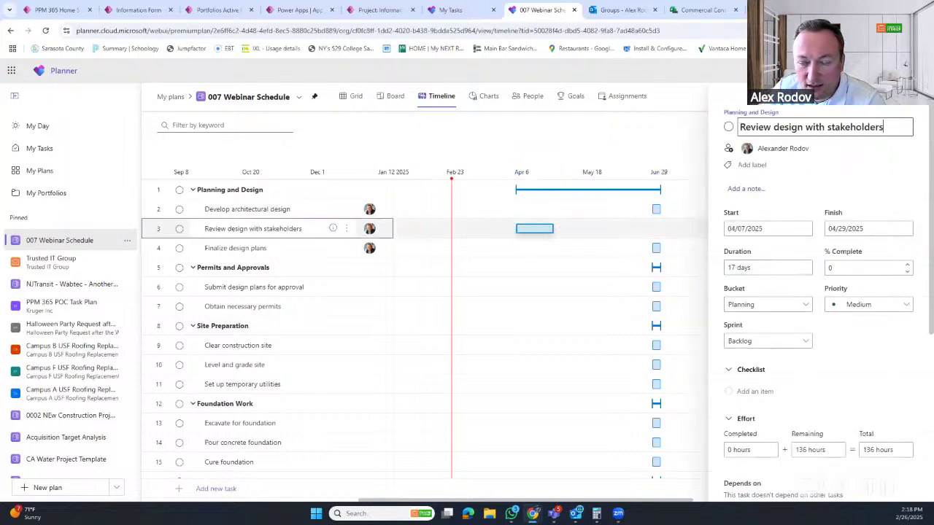
pyautogui.click(907, 96)
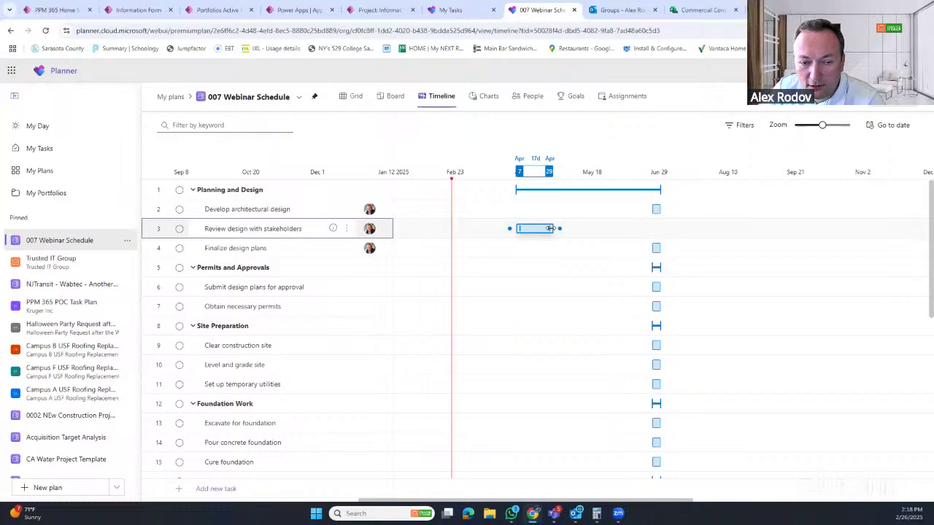
# - Extend the Review design with stakeholders bar to finish on 05/30/2025 for a 40-day duration, and check its details
pyautogui.moveTo(550, 229); pyautogui.dragTo(604, 229)
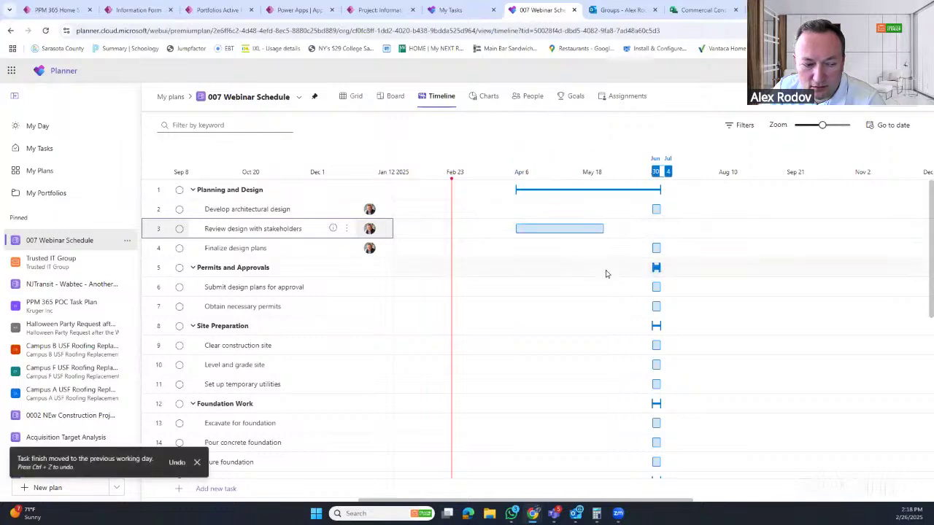
pyautogui.click(563, 229)
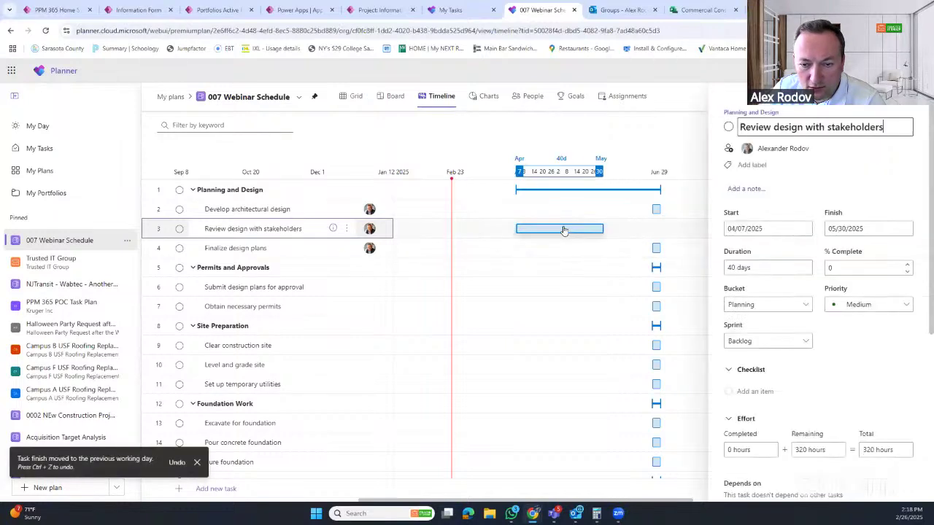
pyautogui.click(907, 95)
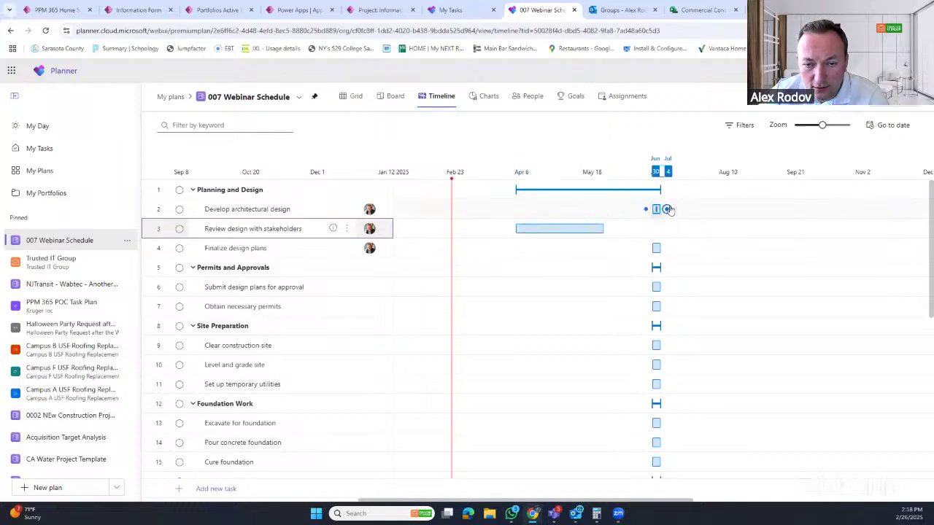
# - Link Develop architectural design to Review design with stakeholders and that task to Finalize design plans as finish-to-start dependencies, and widen the task list
pyautogui.moveTo(667, 209); pyautogui.dragTo(510, 228)
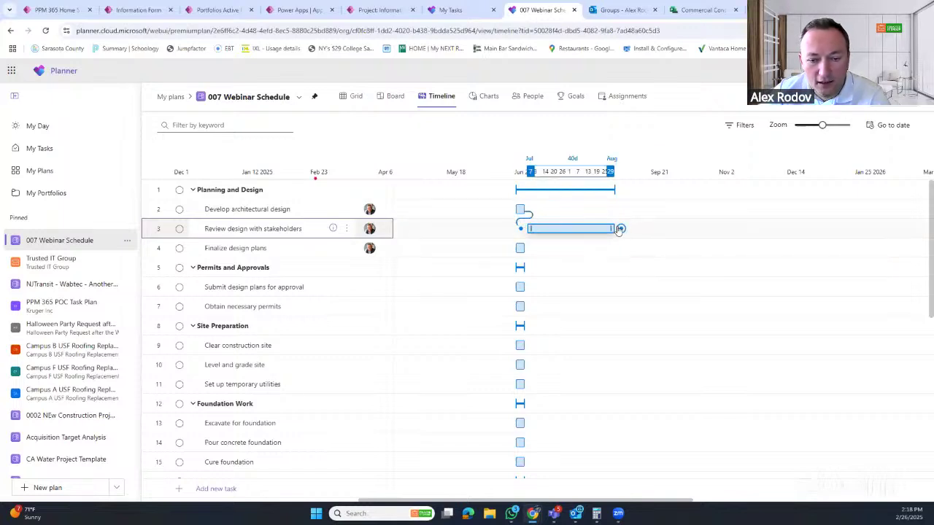
pyautogui.moveTo(621, 229); pyautogui.dragTo(509, 249)
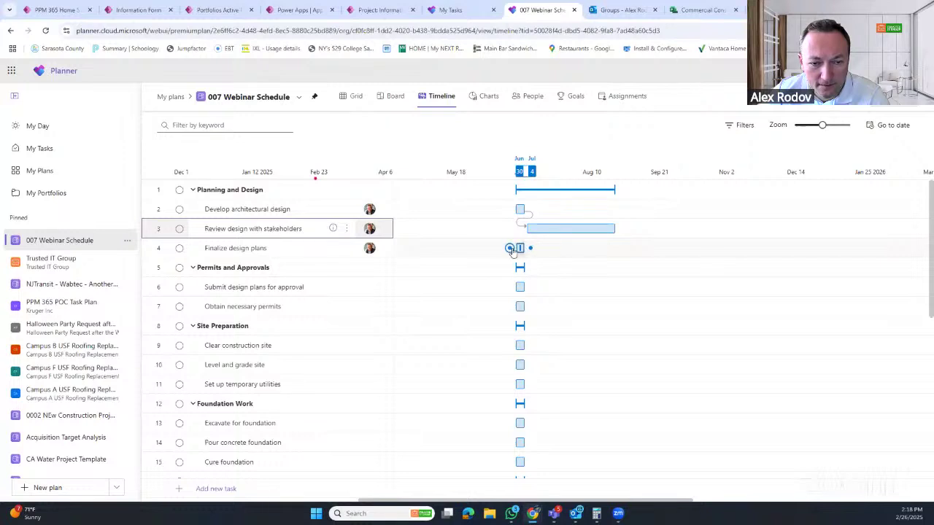
pyautogui.moveTo(620, 229); pyautogui.dragTo(511, 249)
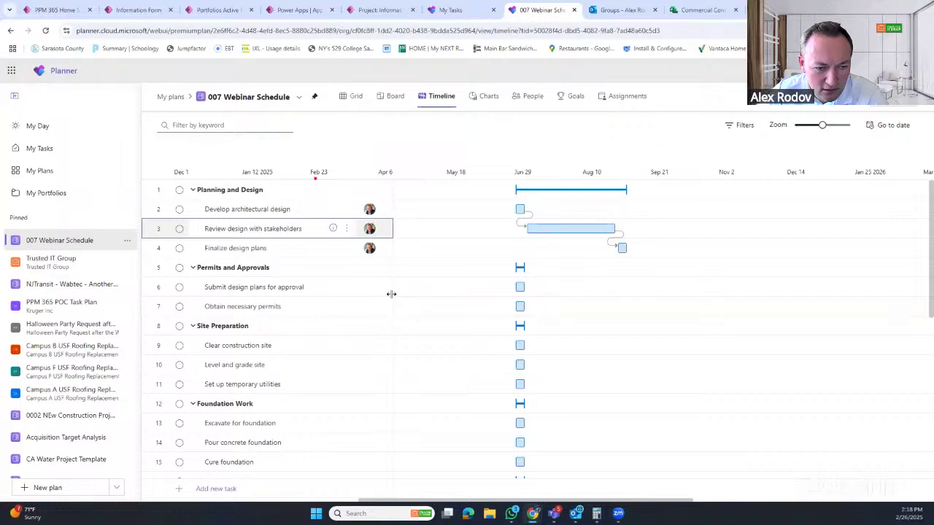
pyautogui.moveTo(391, 296); pyautogui.dragTo(427, 288)
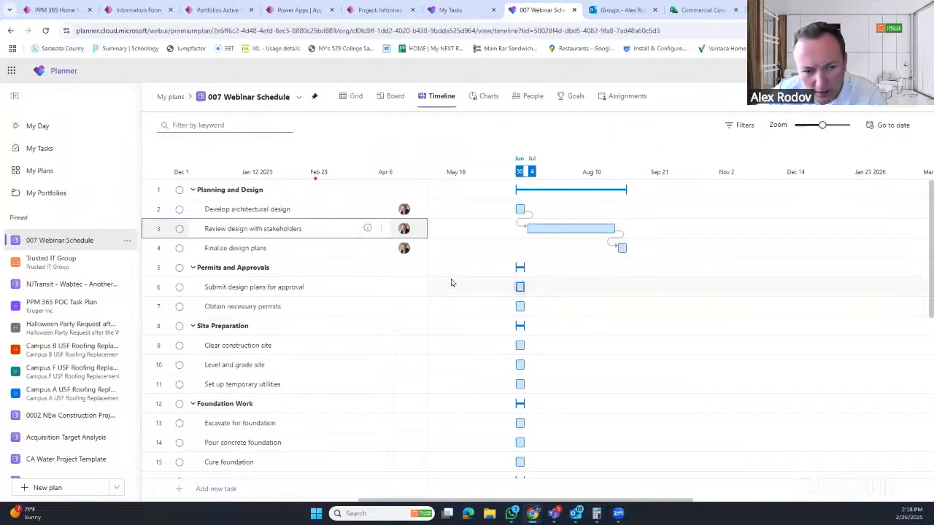
# - Examine the details of Submit design plans for approval, and the dependency type and delay type options of Review design with stakeholders
pyautogui.click(305, 292)
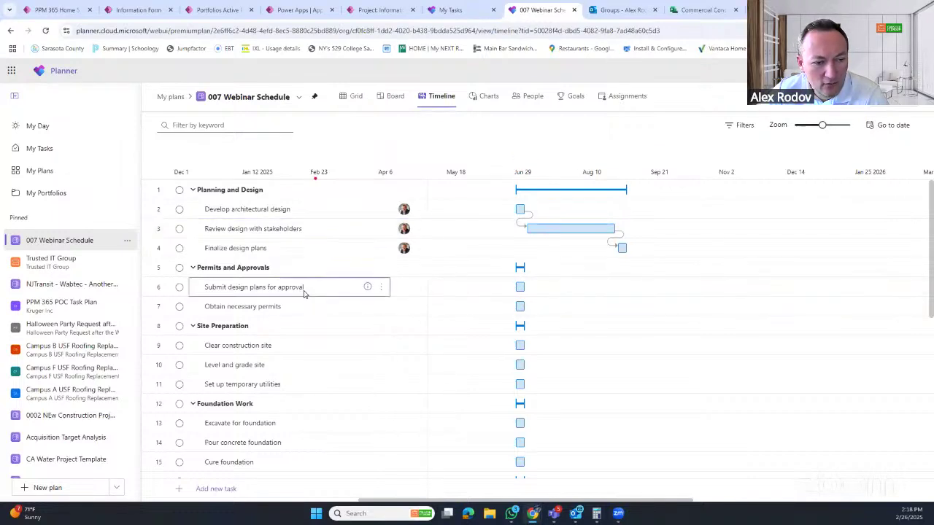
pyautogui.click(367, 287)
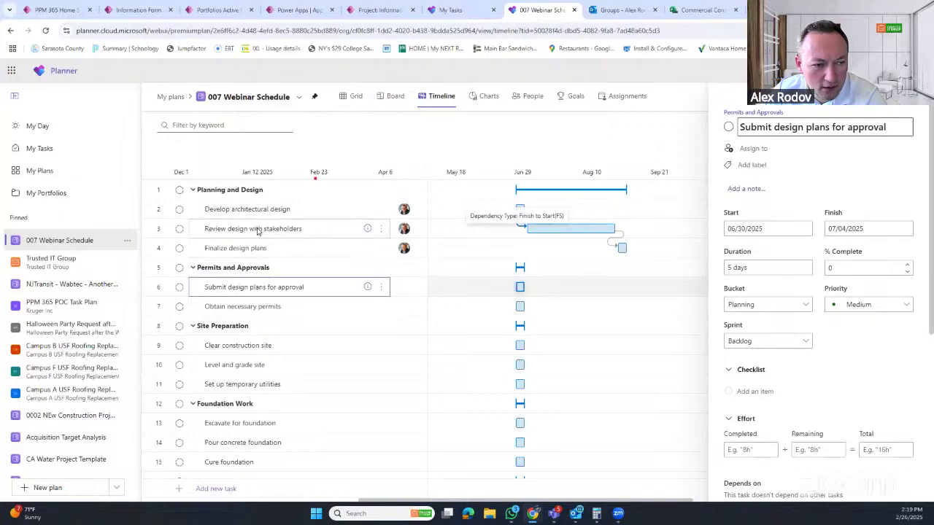
pyautogui.click(362, 229)
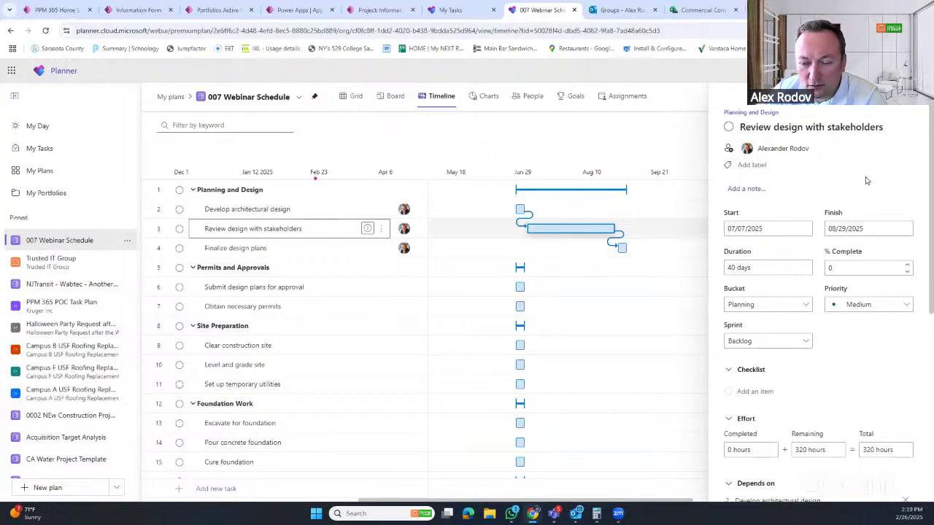
pyautogui.scroll(-2, 878, 328)
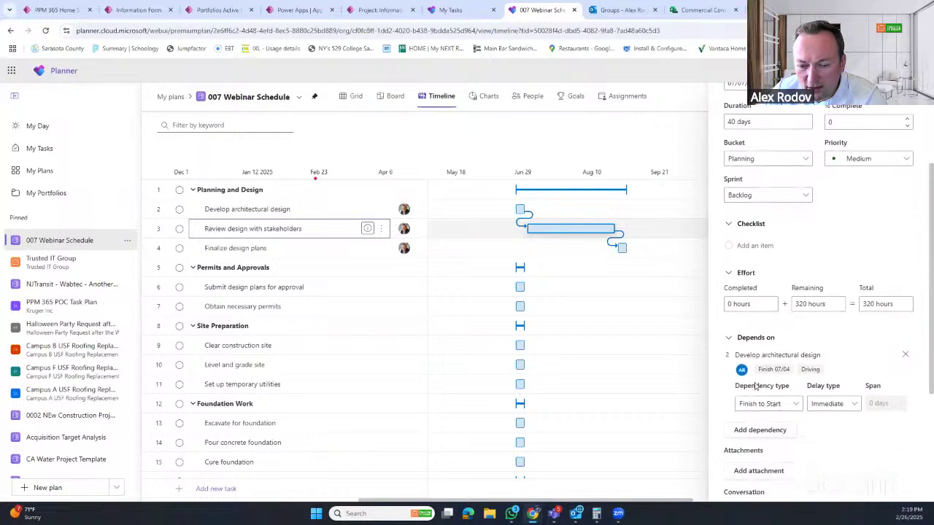
pyautogui.click(796, 405)
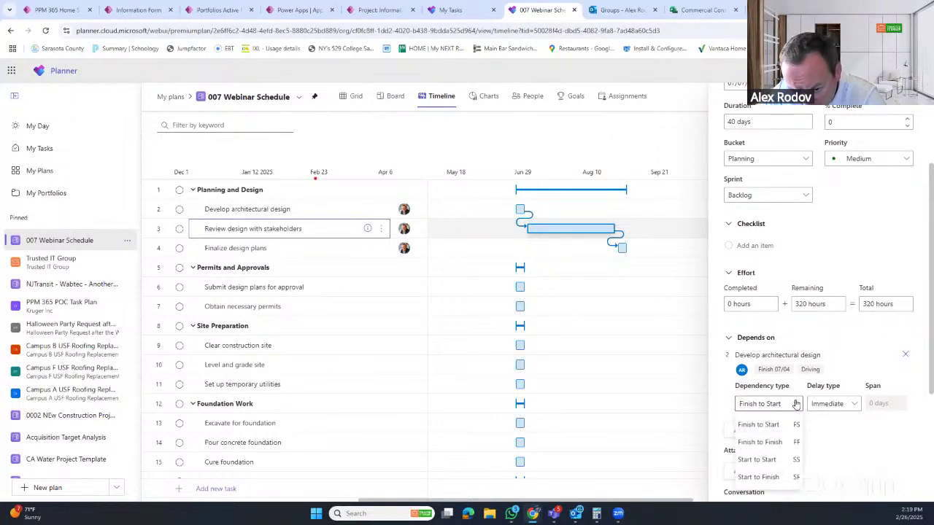
pyautogui.click(828, 404)
pyautogui.click(848, 405)
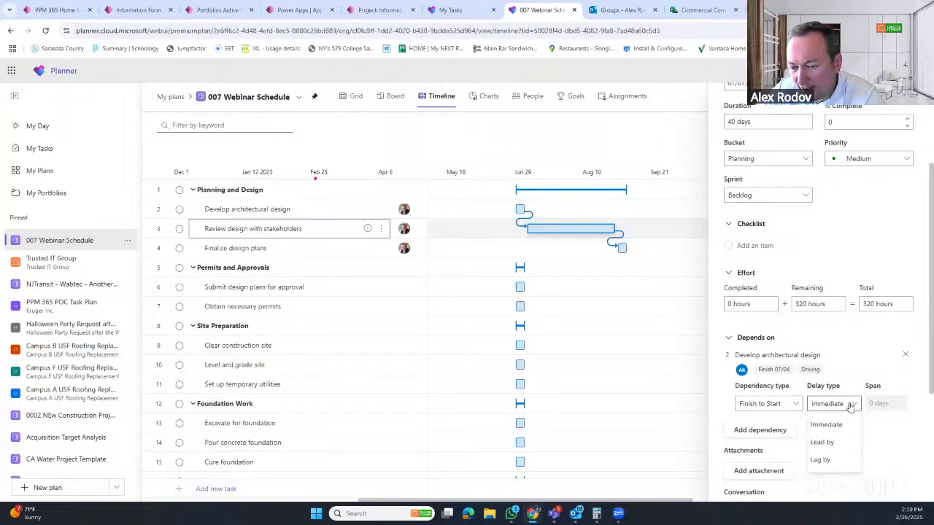
pyautogui.click(850, 405)
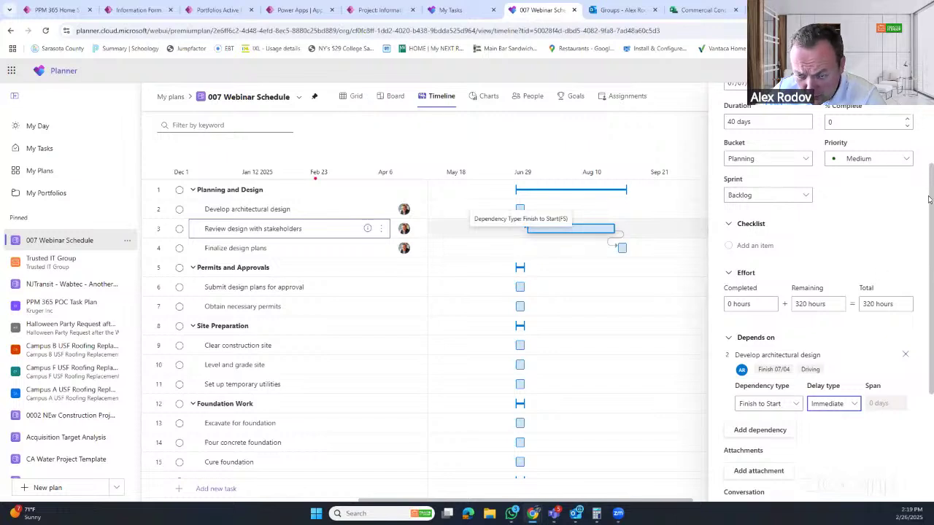
pyautogui.moveTo(931, 197); pyautogui.dragTo(929, 107)
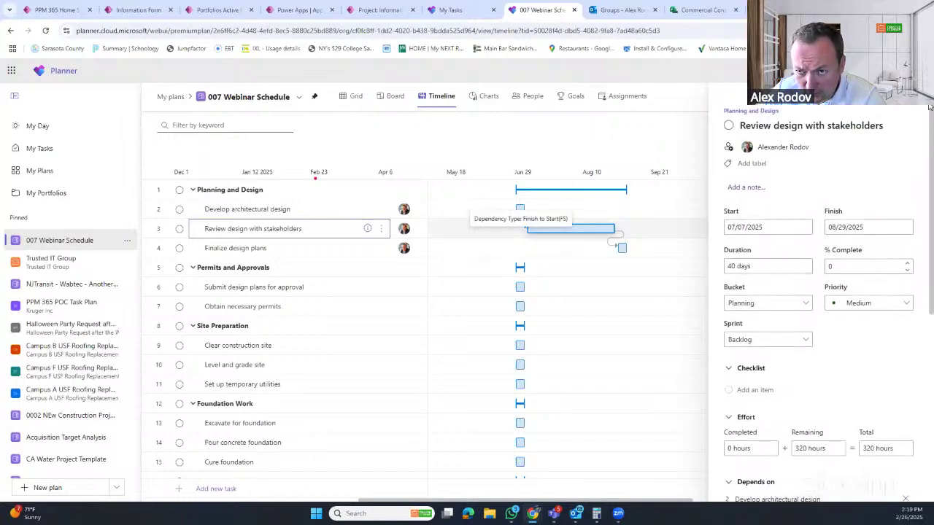
pyautogui.click(911, 95)
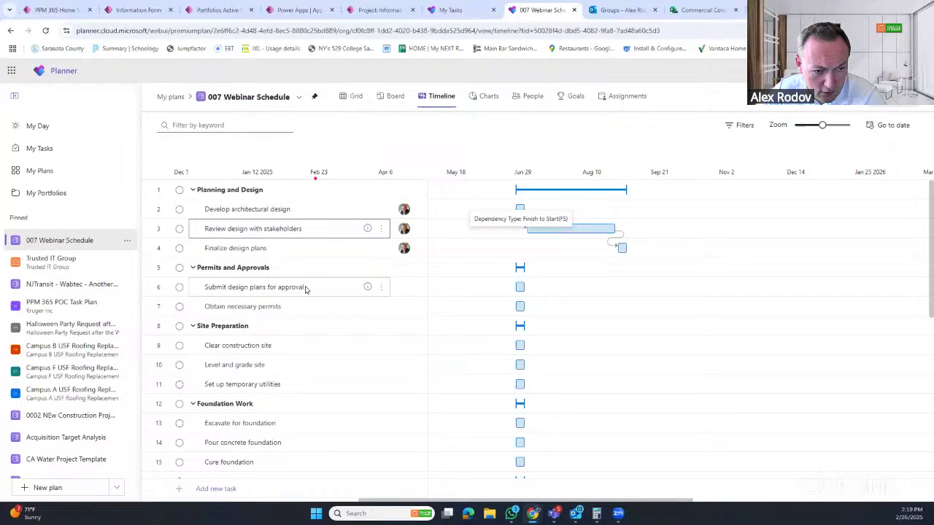
pyautogui.click(381, 289)
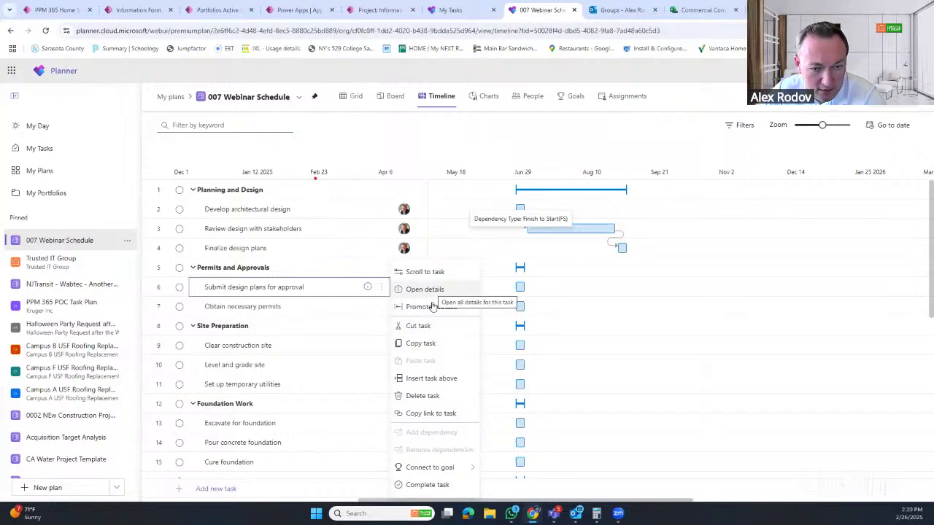
pyautogui.click(335, 309)
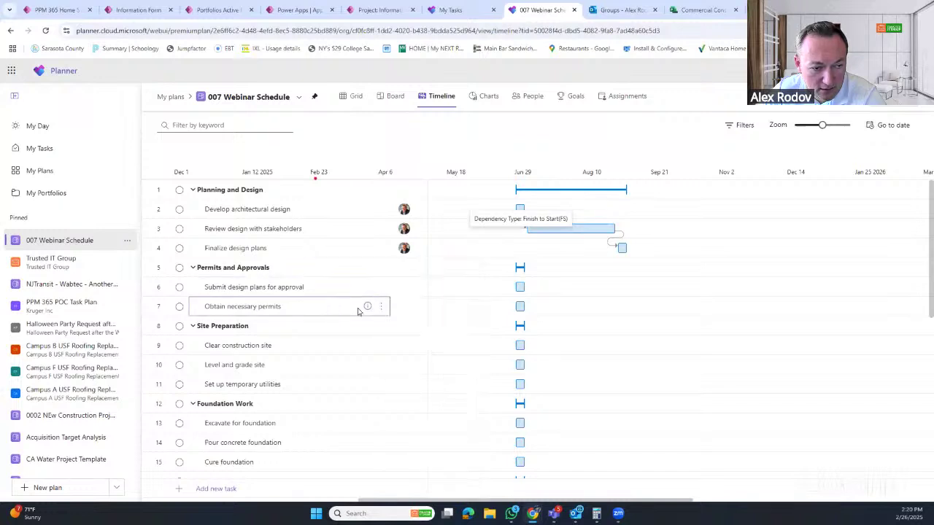
pyautogui.click(381, 307)
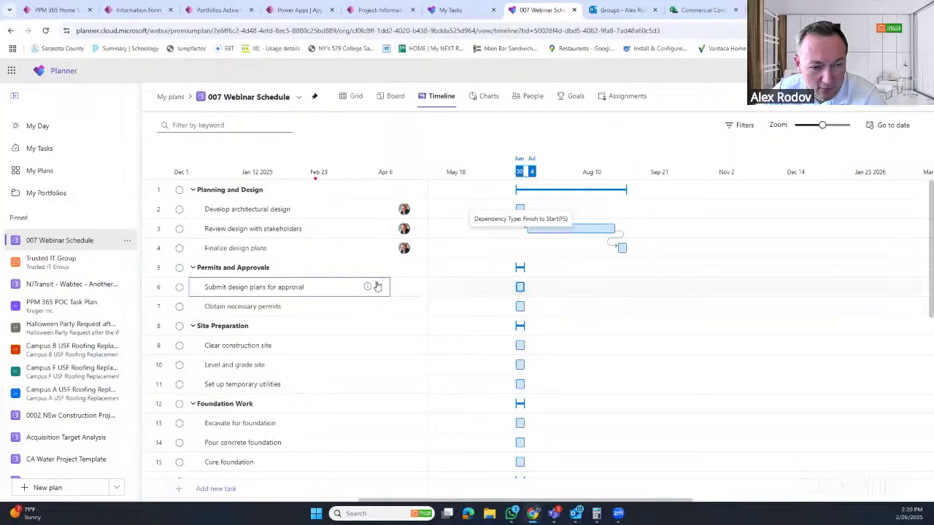
pyautogui.click(380, 286)
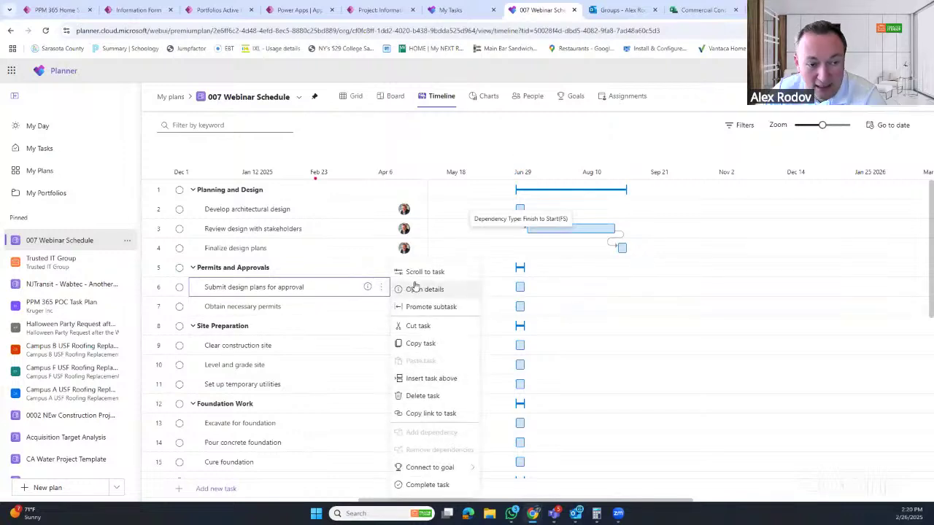
# - Select Finalize design plans together with Submit design plans for approval and add a dependency between them
pyautogui.click(287, 252)
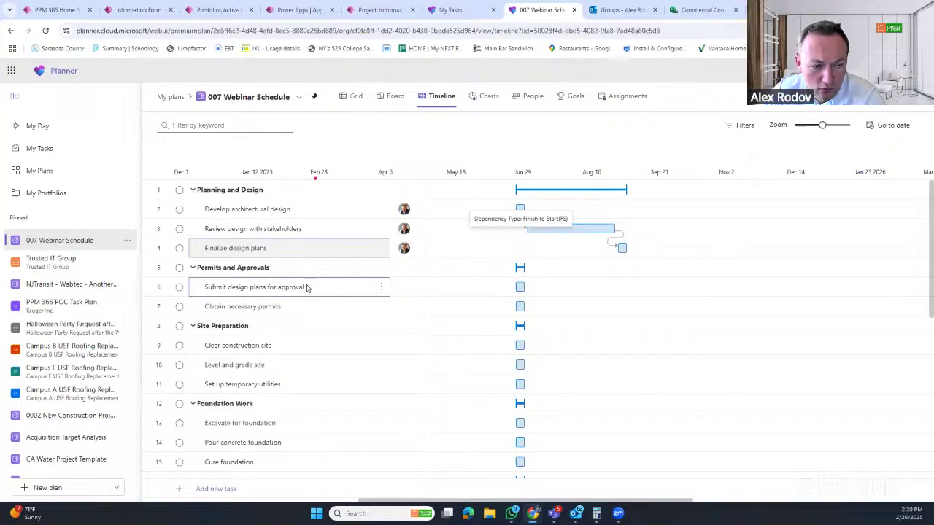
pyautogui.click(380, 289)
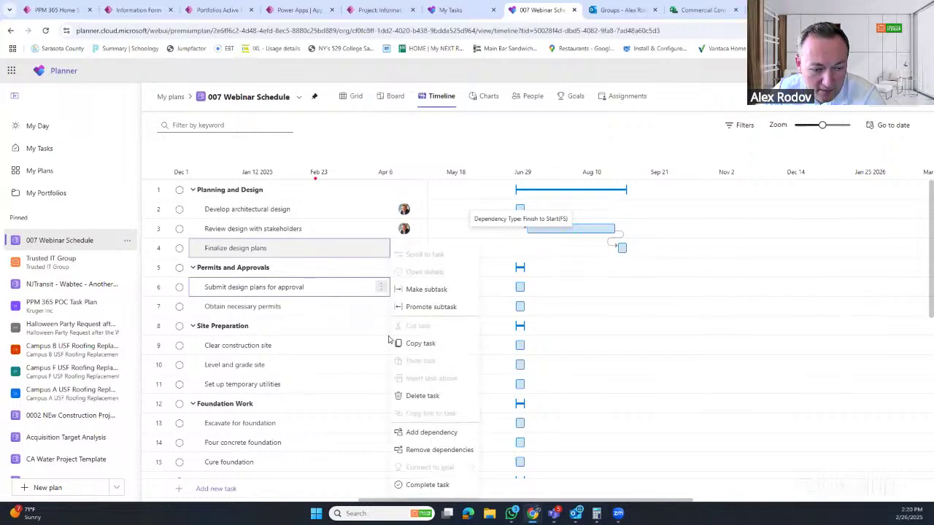
pyautogui.click(418, 432)
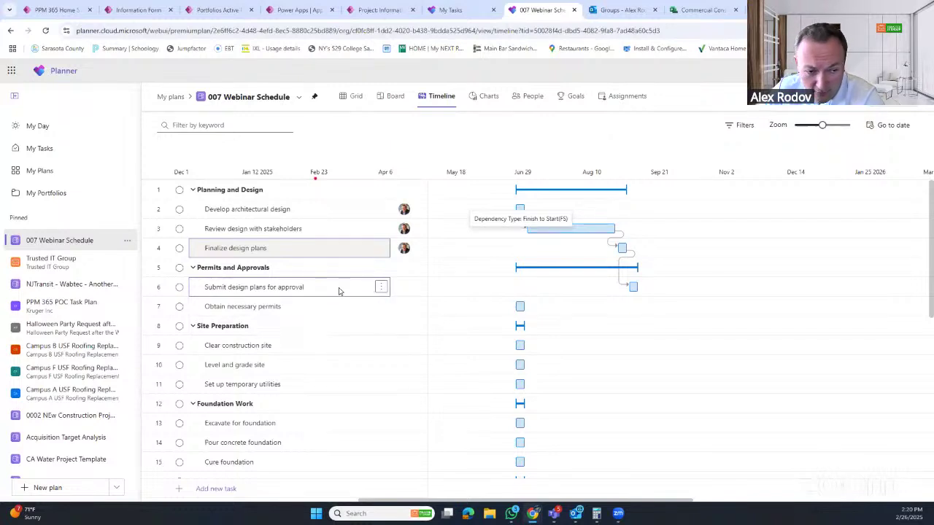
# - Select the tasks from Submit design plans for approval through Set up temporary utilities and add dependencies between them
pyautogui.scroll(-2, 340, 325)
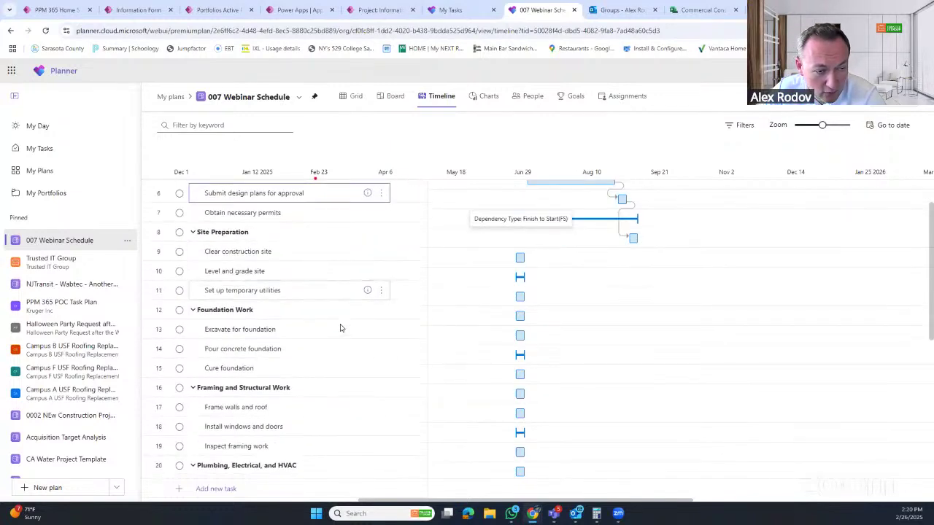
pyautogui.scroll(2, 331, 308)
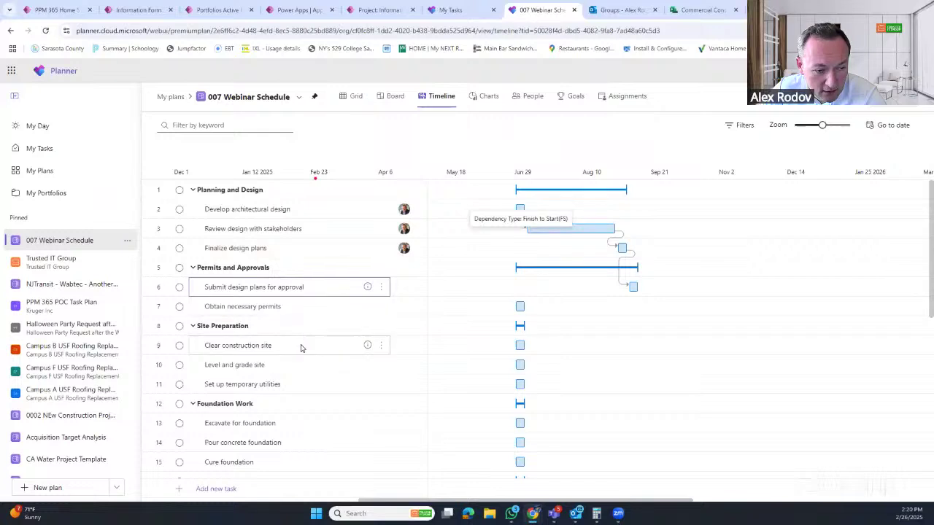
pyautogui.keyDown('shift'); pyautogui.click(304, 392); pyautogui.keyUp('shift')
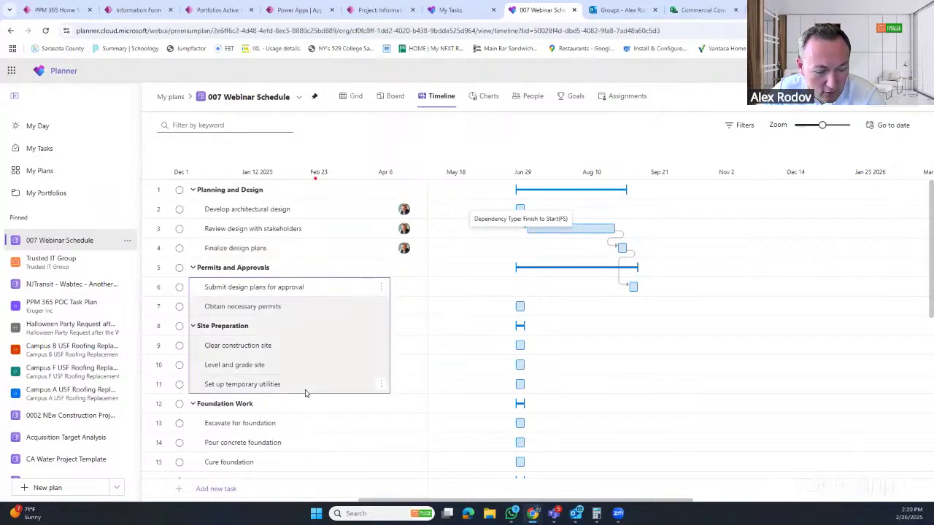
pyautogui.click(320, 292)
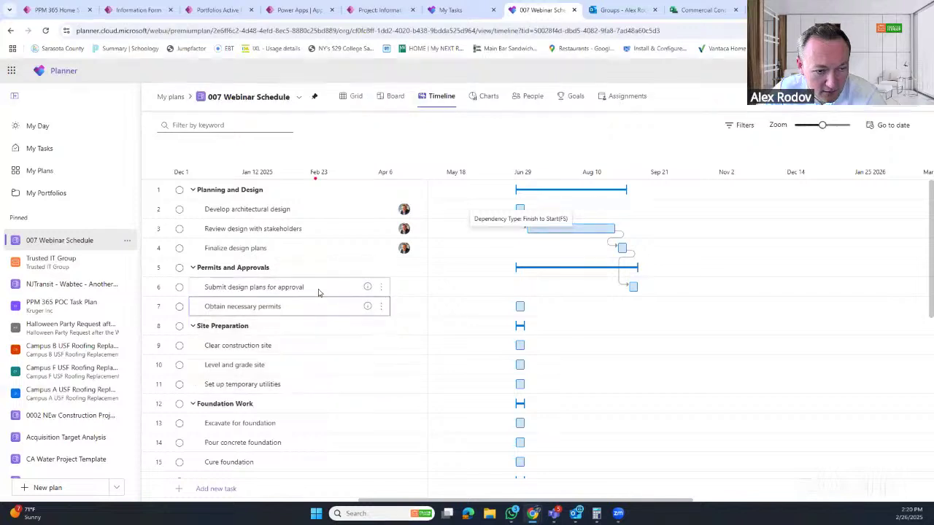
pyautogui.keyDown('shift'); pyautogui.click(317, 384); pyautogui.keyUp('shift')
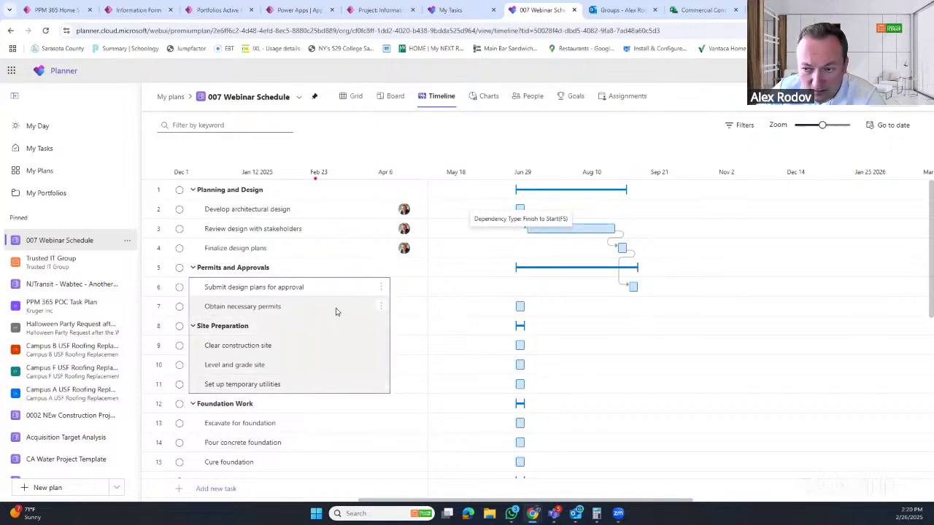
pyautogui.click(326, 291)
pyautogui.keyDown('shift'); pyautogui.click(318, 385); pyautogui.keyUp('shift')
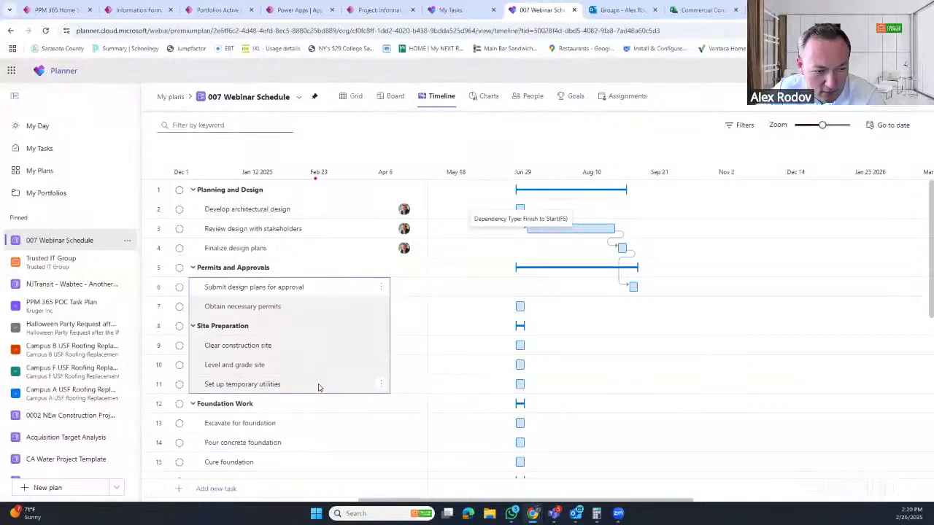
pyautogui.moveTo(318, 388)
pyautogui.mouseDown()
pyautogui.moveTo(327, 301)
pyautogui.moveTo(326, 442)
pyautogui.moveTo(323, 312)
pyautogui.moveTo(317, 402)
pyautogui.moveTo(319, 388)
pyautogui.mouseUp()
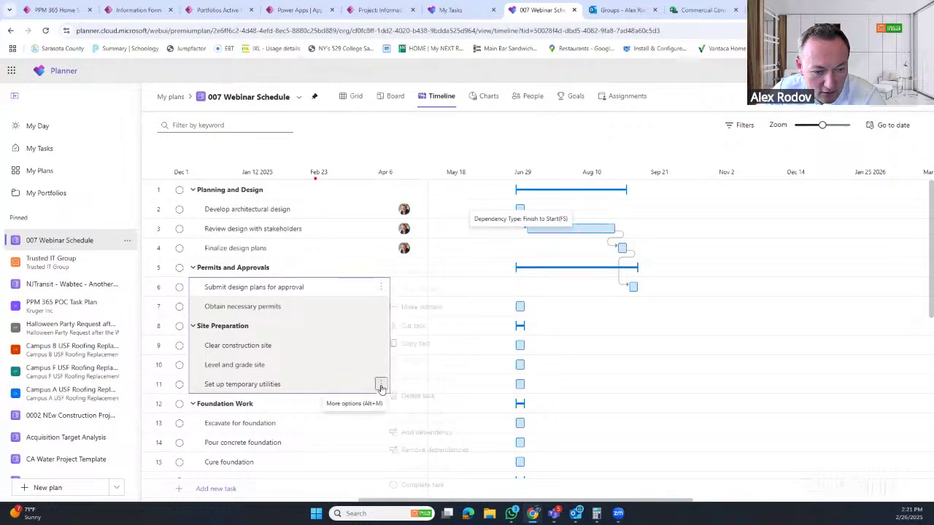
pyautogui.click(381, 385)
pyautogui.click(421, 432)
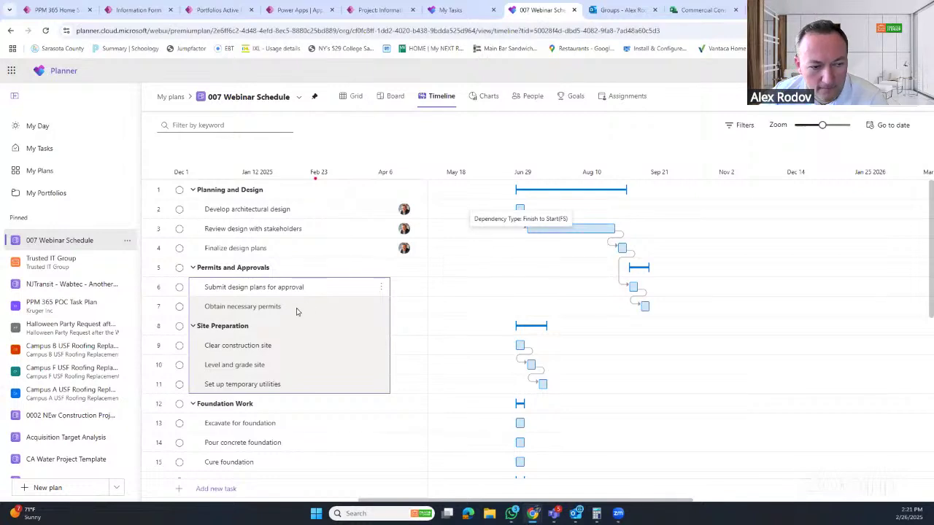
# - Select Obtain necessary permits together with Clear construction site and add a dependency between them
pyautogui.click(320, 300)
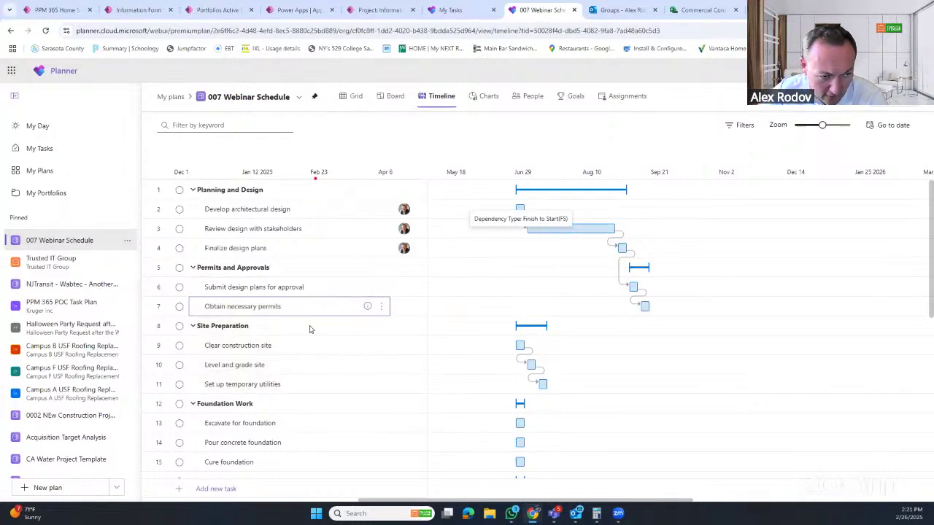
pyautogui.keyDown('ctrl'); pyautogui.click(298, 349); pyautogui.keyUp('ctrl')
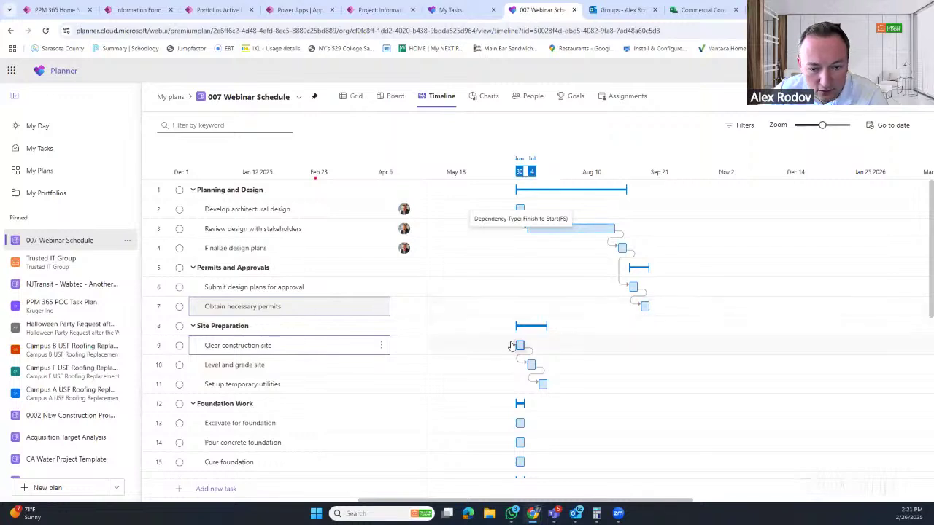
pyautogui.click(381, 346)
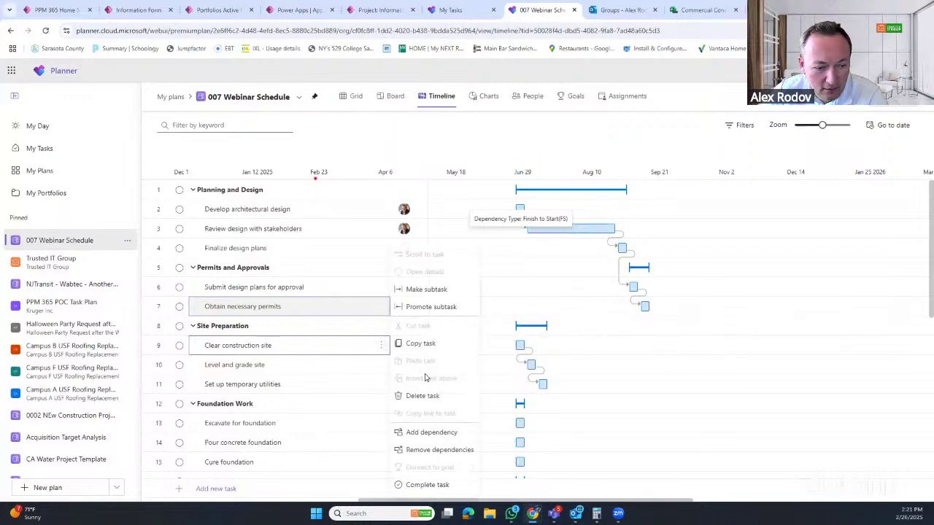
pyautogui.click(446, 434)
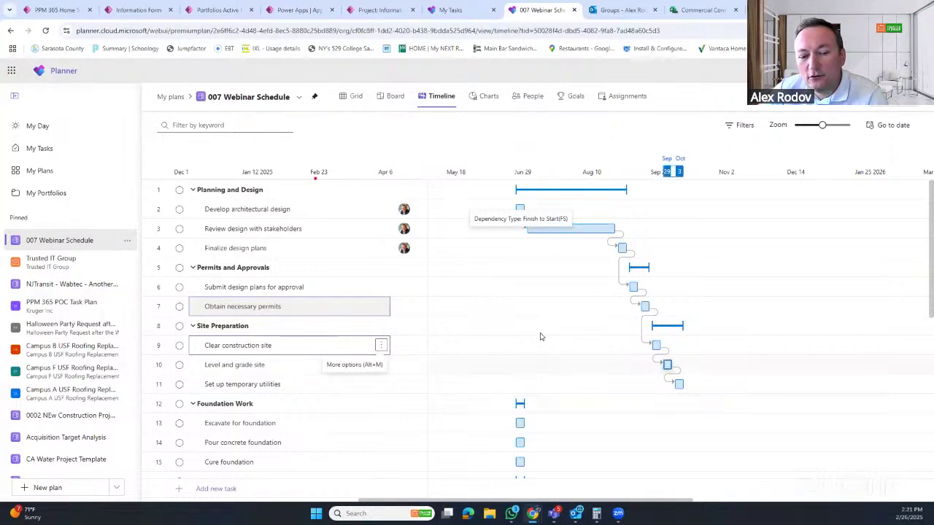
# - Select everything from the Foundation Work summary through Handover completed house and add dependencies across the whole range
pyautogui.scroll(-2, 427, 343)
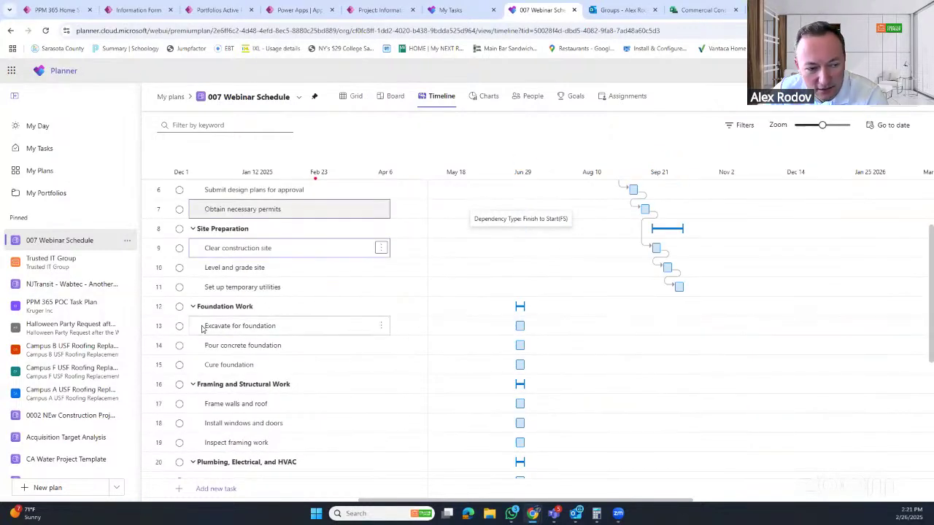
pyautogui.click(321, 315)
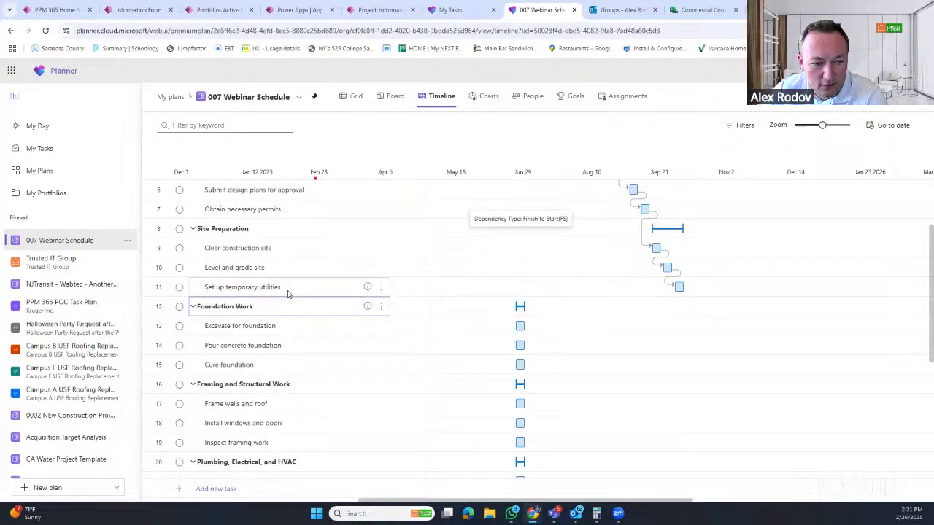
pyautogui.scroll(-5, 317, 339)
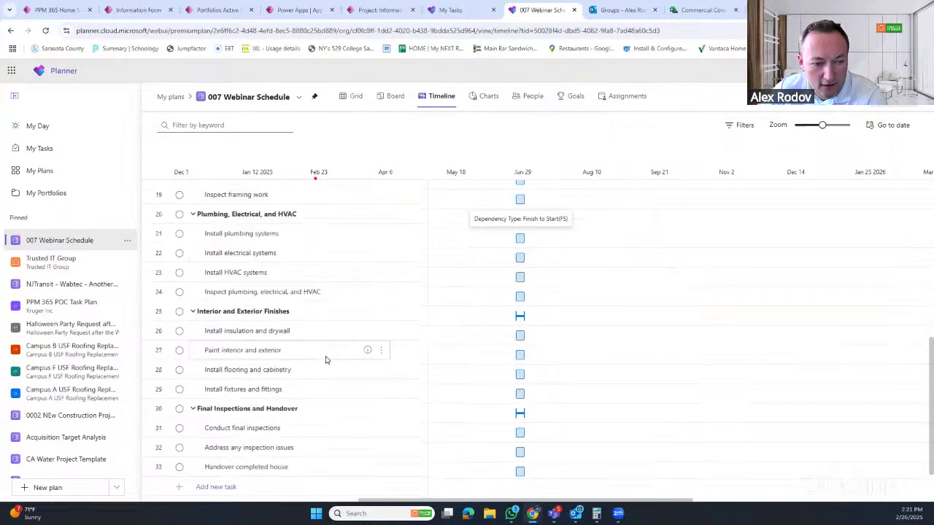
pyautogui.keyDown('shift'); pyautogui.click(302, 469); pyautogui.keyUp('shift')
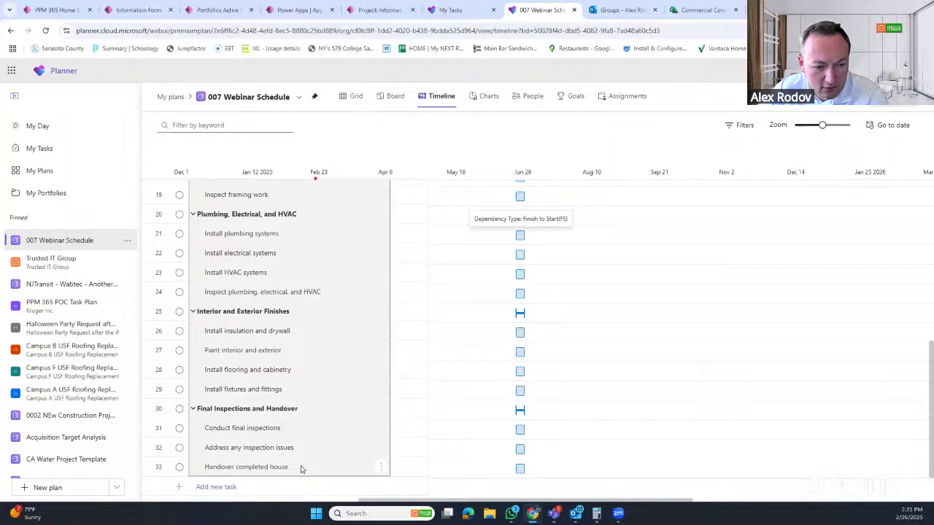
pyautogui.click(381, 468)
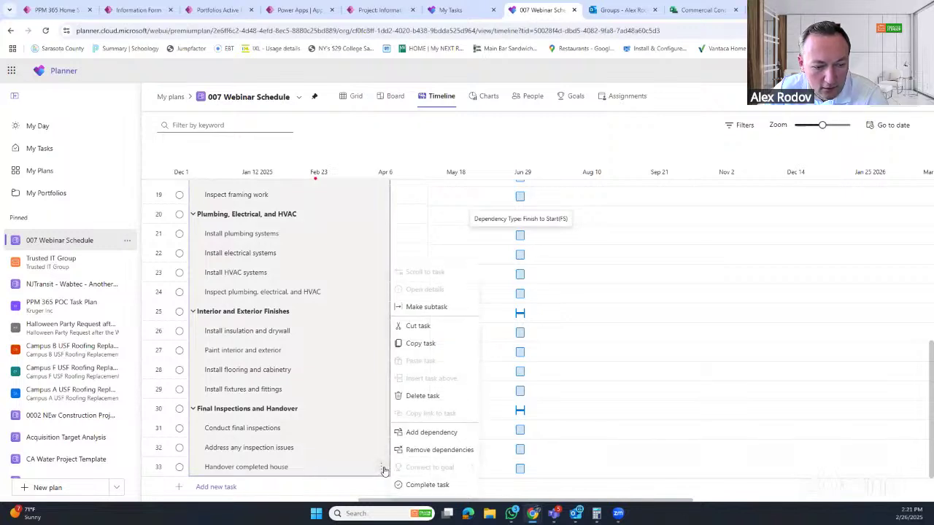
pyautogui.click(425, 433)
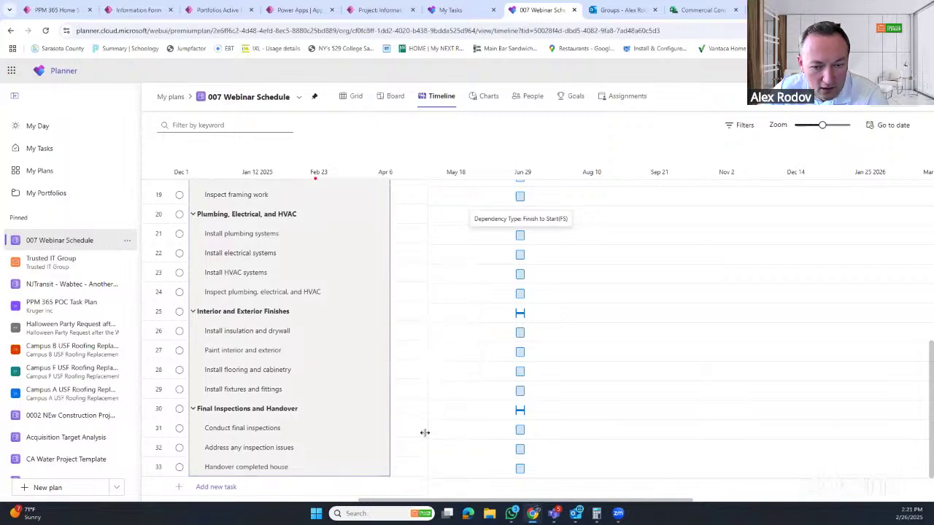
pyautogui.scroll(5, 738, 322)
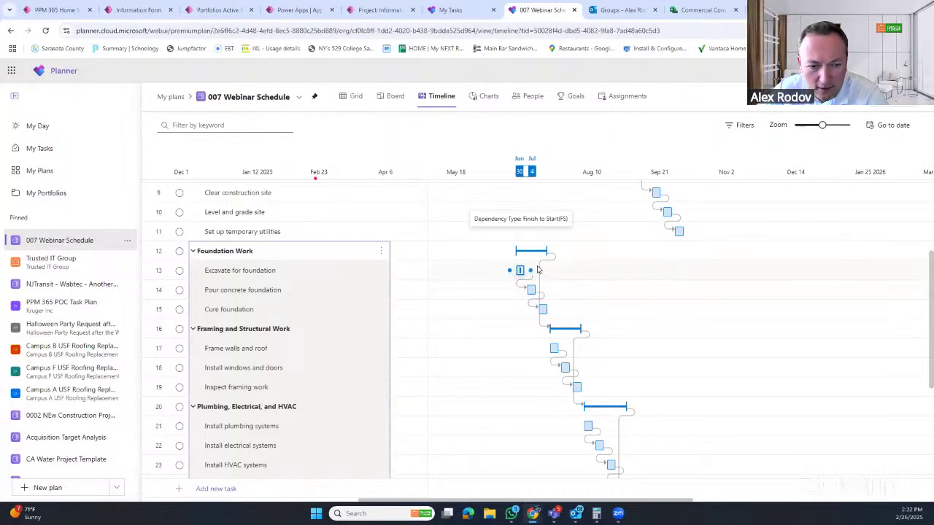
# - Link Set up temporary utilities to the Foundation Work summary on the timeline and check the resulting chain of phases
pyautogui.click(283, 330)
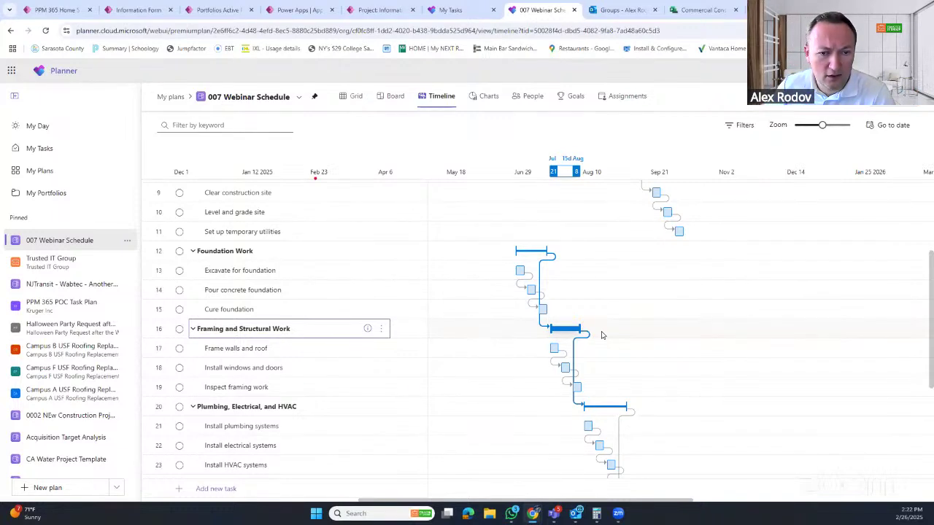
pyautogui.scroll(2, 677, 315)
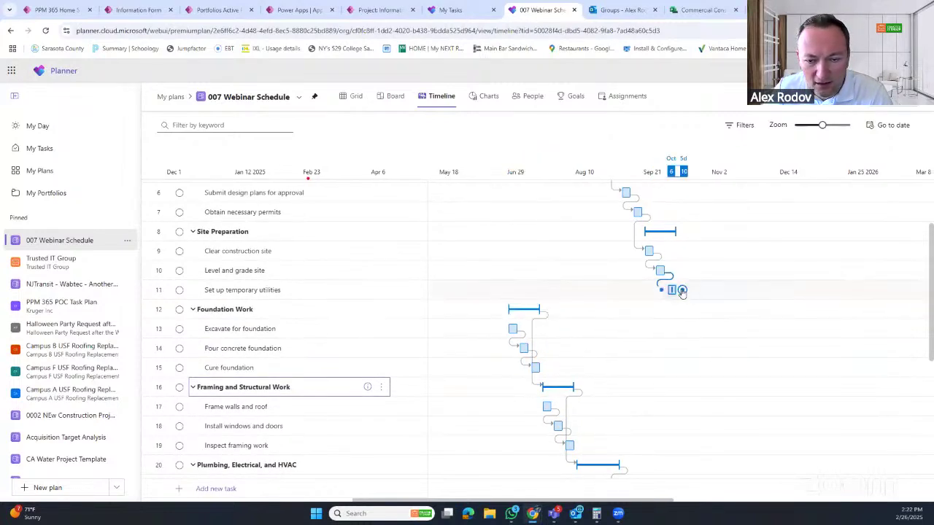
pyautogui.moveTo(682, 290); pyautogui.dragTo(502, 313)
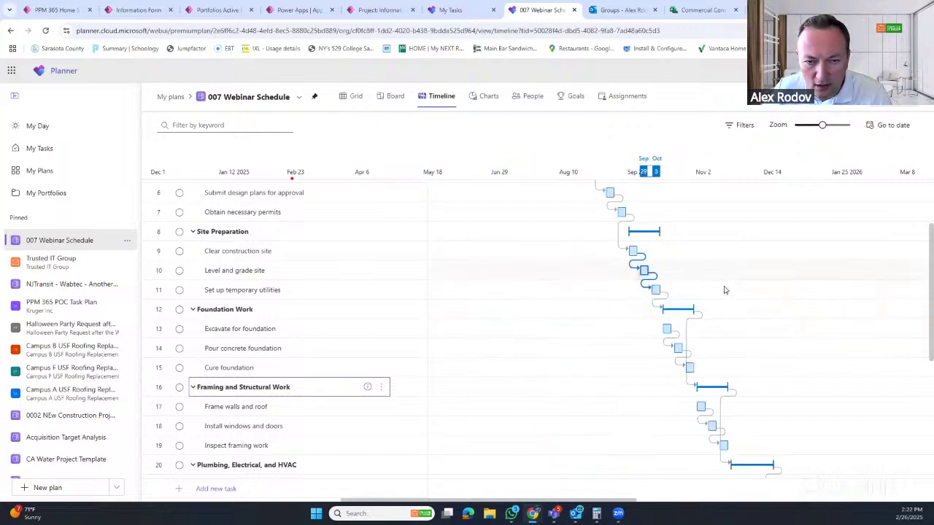
pyautogui.scroll(3, 744, 294)
pyautogui.scroll(-5, 774, 278)
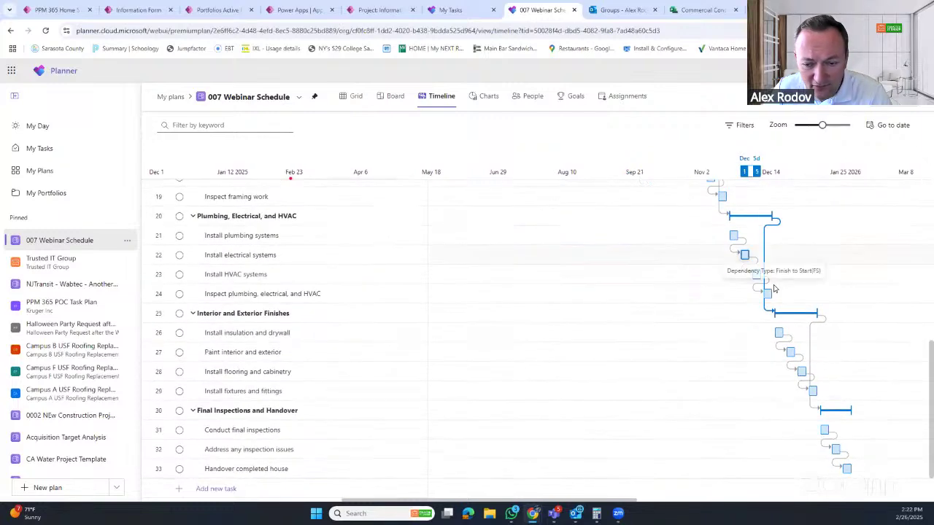
# - Set the start date of the 007 Webinar Schedule plan to 07/27/2025 in its plan details
pyautogui.scroll(5, 792, 285)
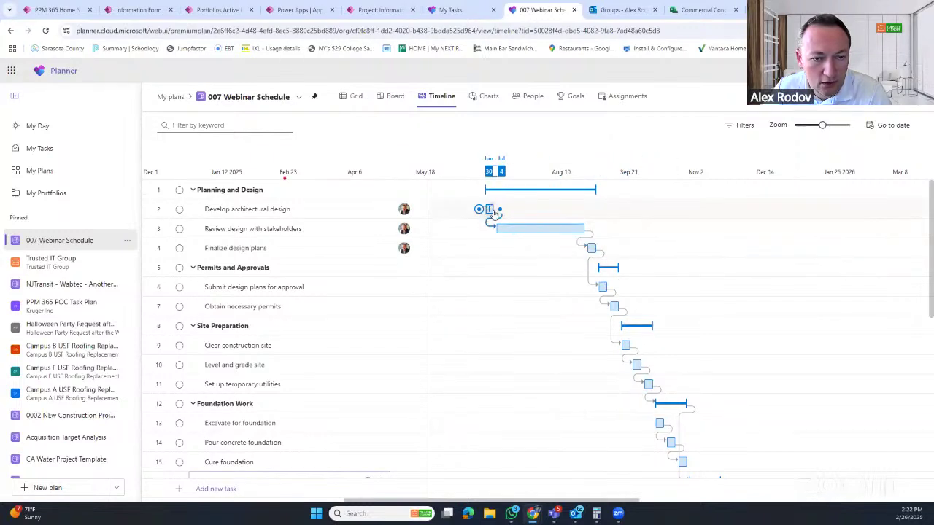
pyautogui.click(488, 210)
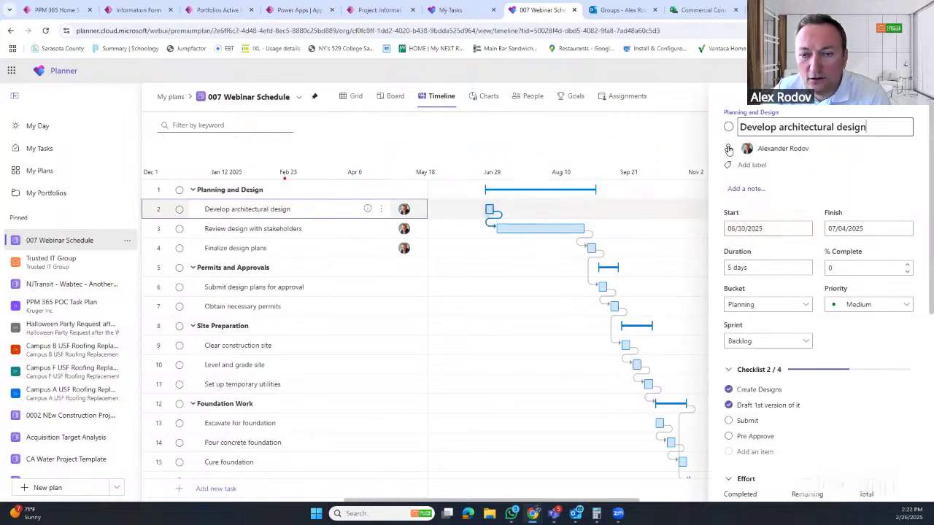
pyautogui.click(224, 97)
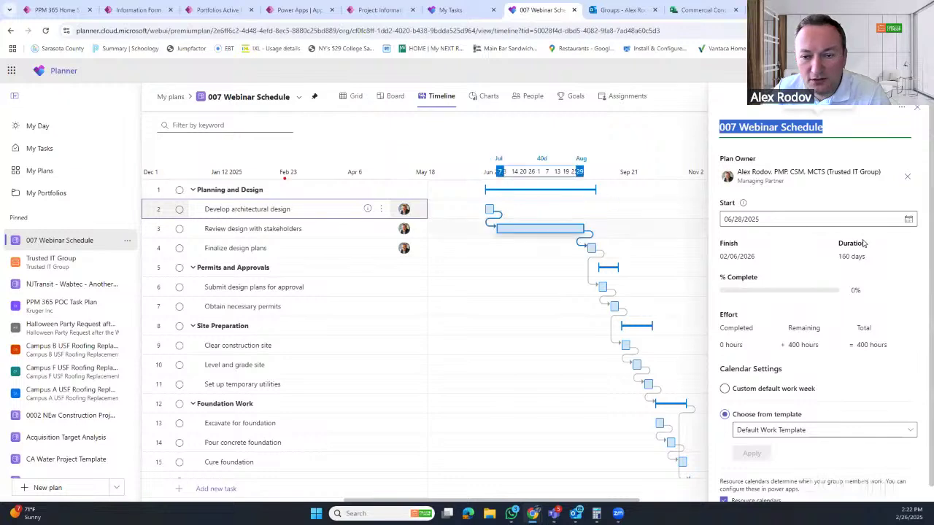
pyautogui.click(908, 220)
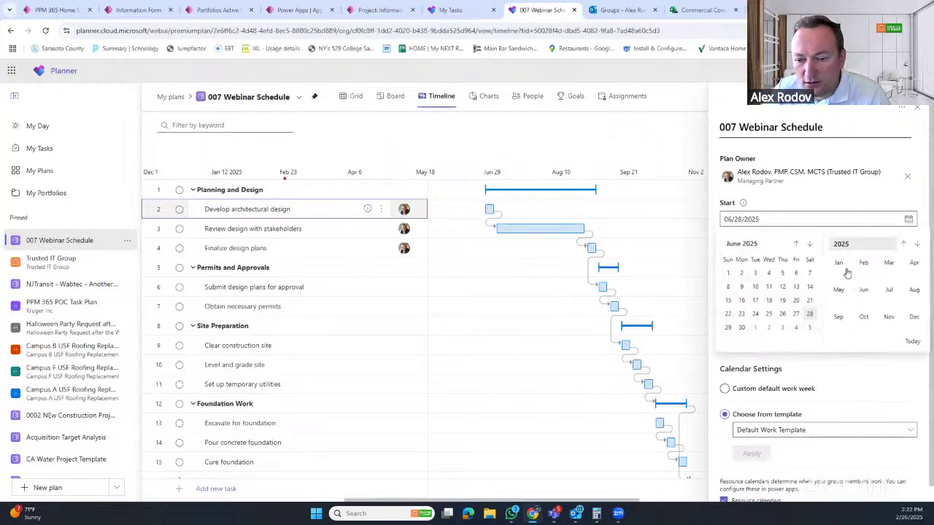
pyautogui.click(809, 243)
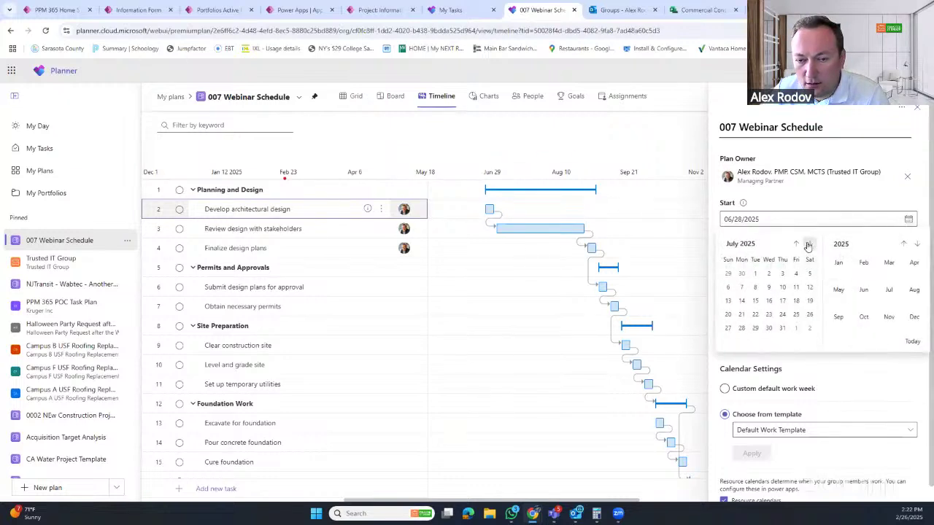
pyautogui.click(742, 326)
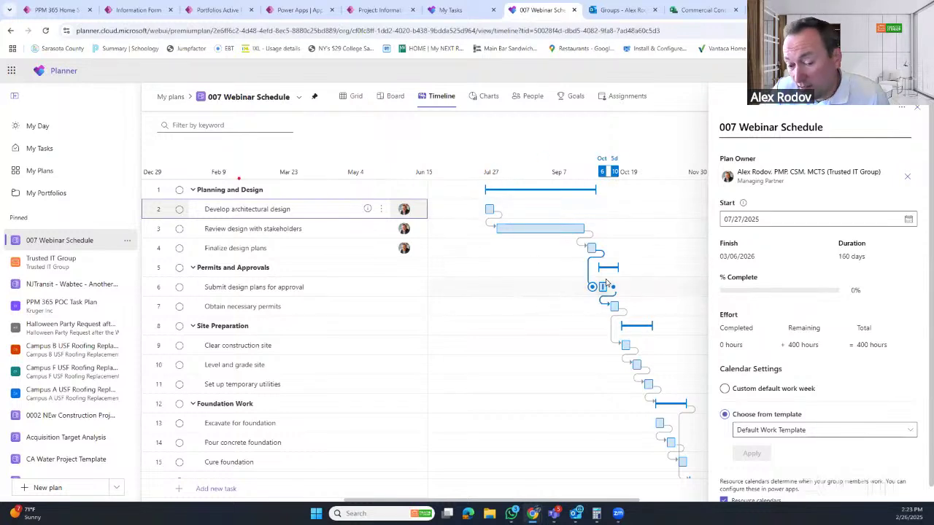
pyautogui.click(917, 109)
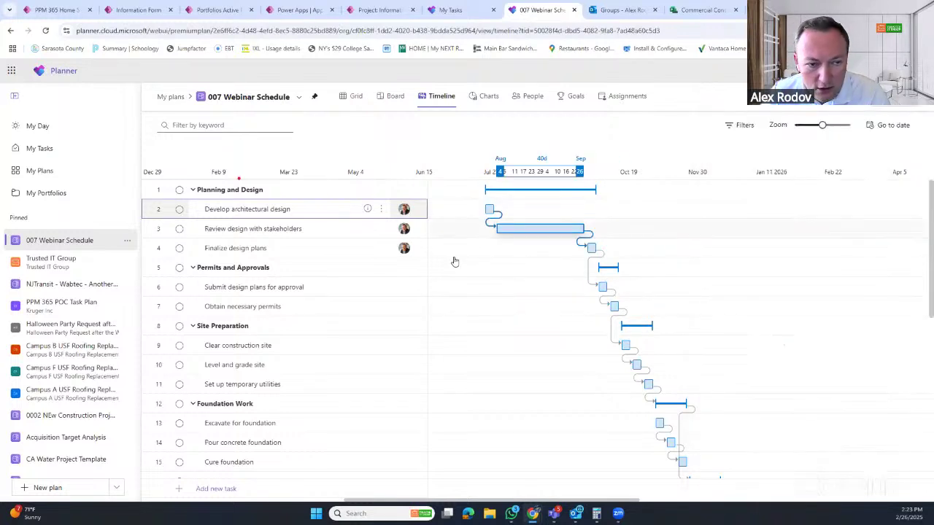
# - Review the dates, durations and buckets of all tasks in the grid, and show the plan as a board
pyautogui.click(343, 98)
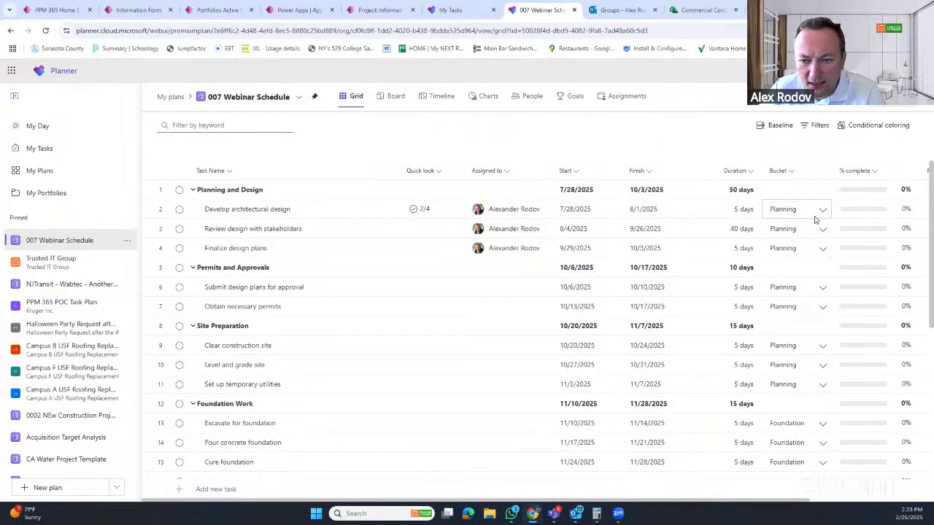
pyautogui.scroll(-3, 802, 394)
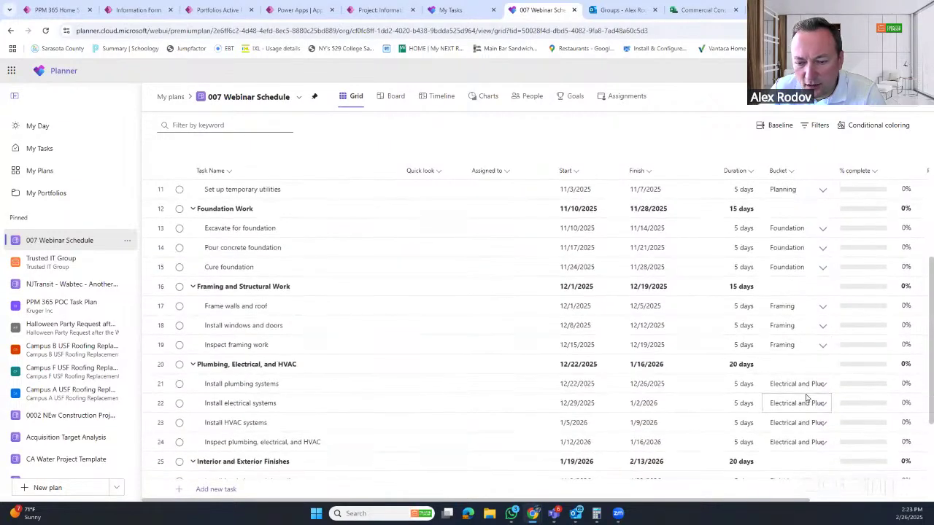
pyautogui.scroll(-1, 808, 398)
pyautogui.scroll(-2, 806, 401)
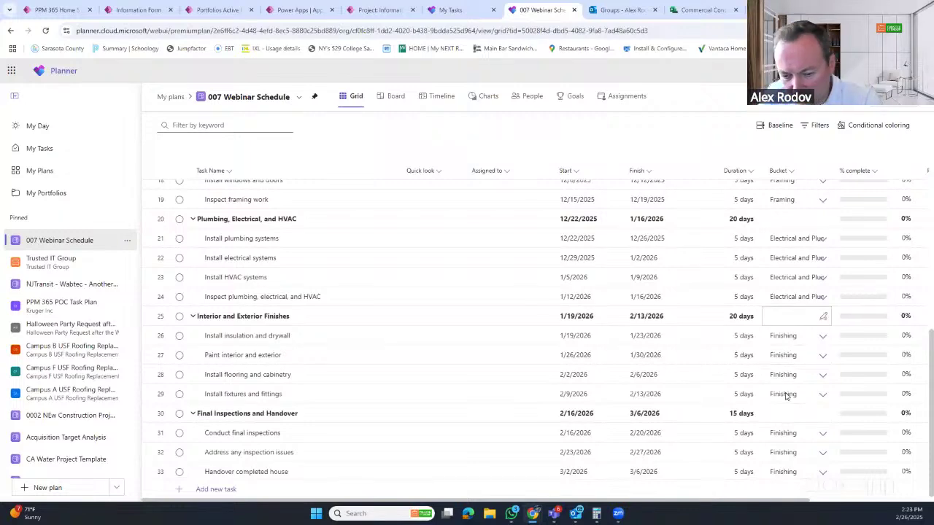
pyautogui.scroll(7, 809, 256)
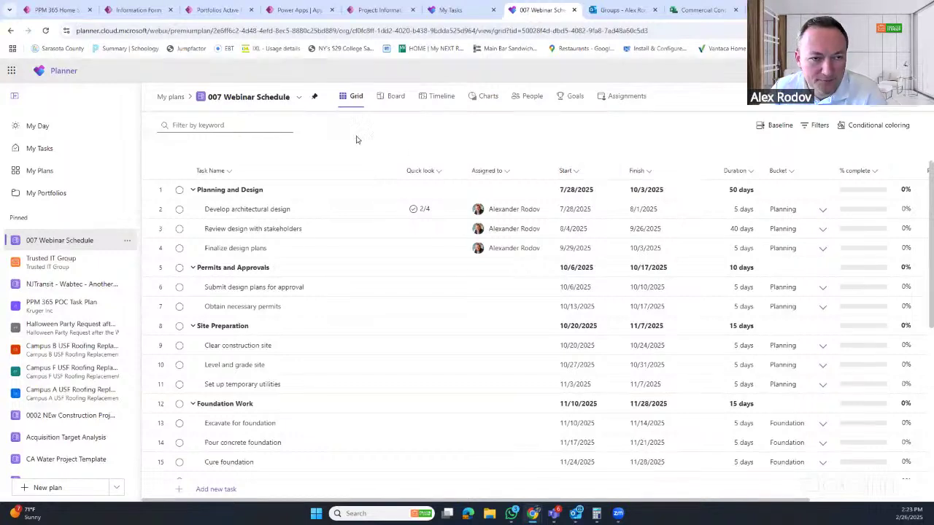
pyautogui.click(386, 99)
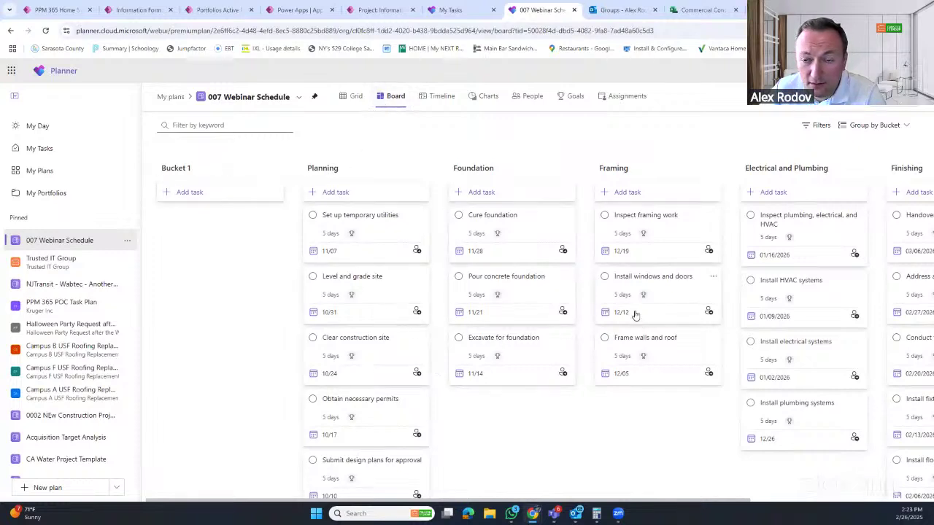
# - Group the 007 Webinar Schedule board by Sprint
pyautogui.click(886, 130)
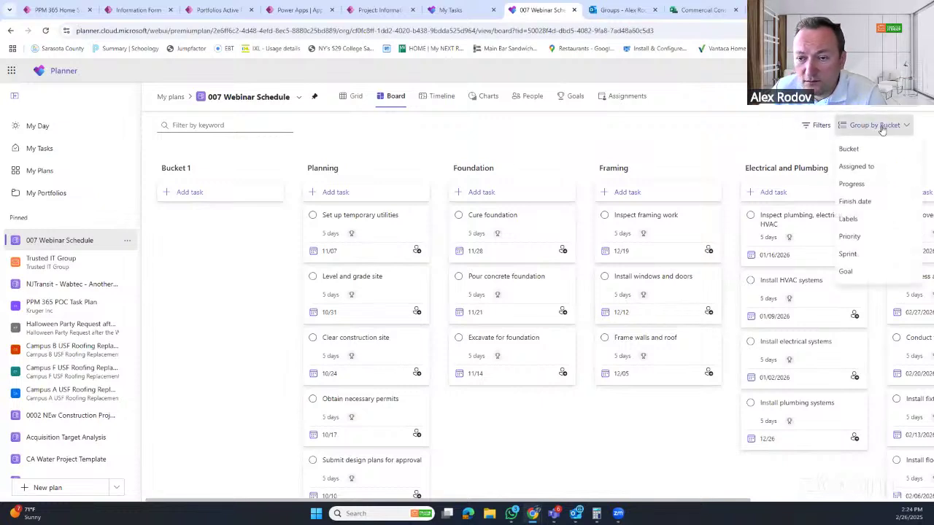
pyautogui.click(882, 129)
pyautogui.click(881, 129)
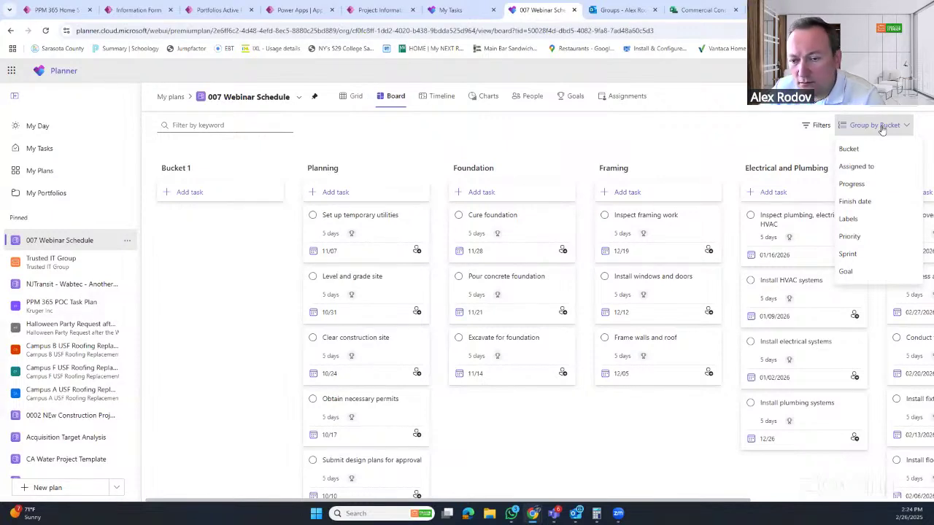
pyautogui.click(848, 253)
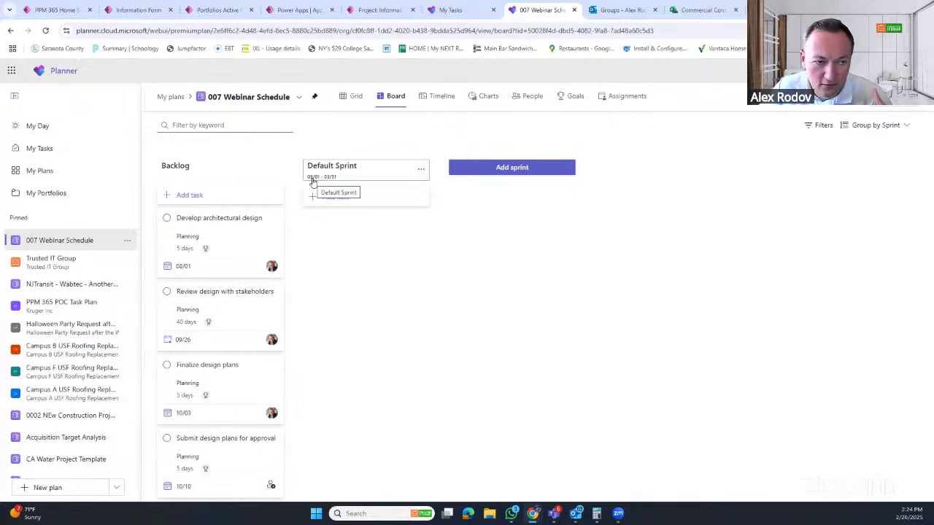
# - Add a sprint named April Sprint running from 04/01/2025 to 04/30/2025
pyautogui.click(513, 168)
pyautogui.click(504, 204)
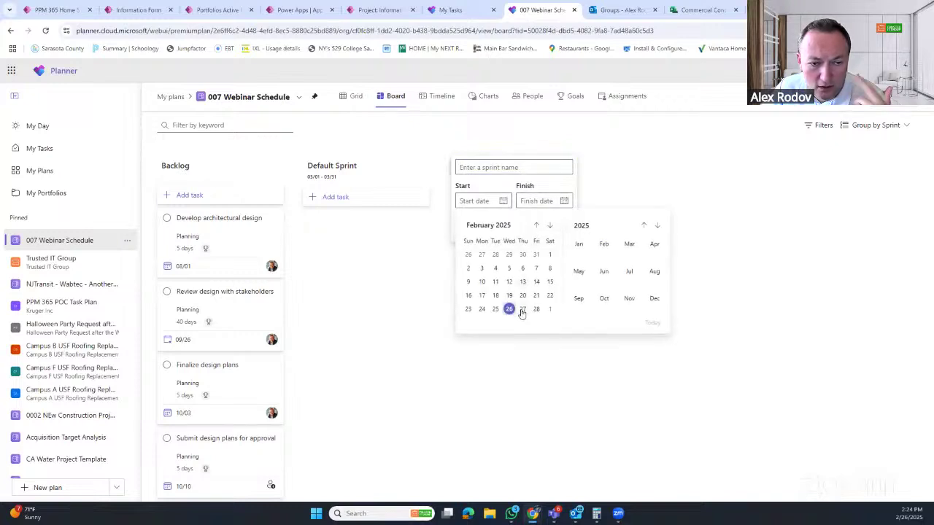
pyautogui.click(550, 226)
pyautogui.click(551, 227)
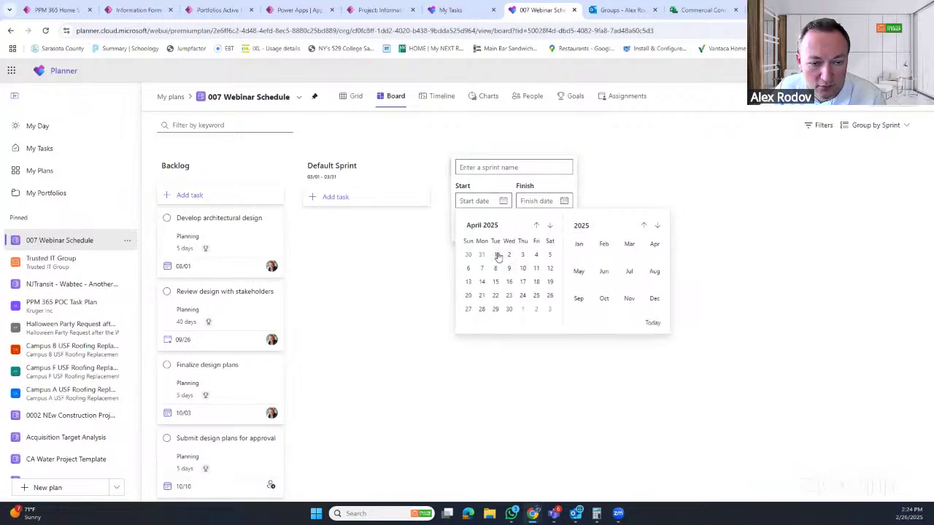
pyautogui.click(496, 256)
pyautogui.click(564, 201)
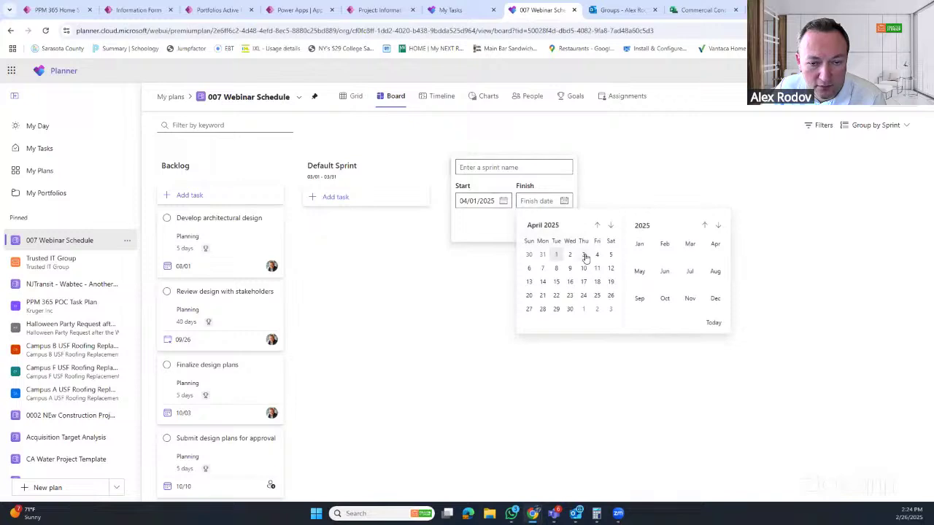
pyautogui.click(569, 309)
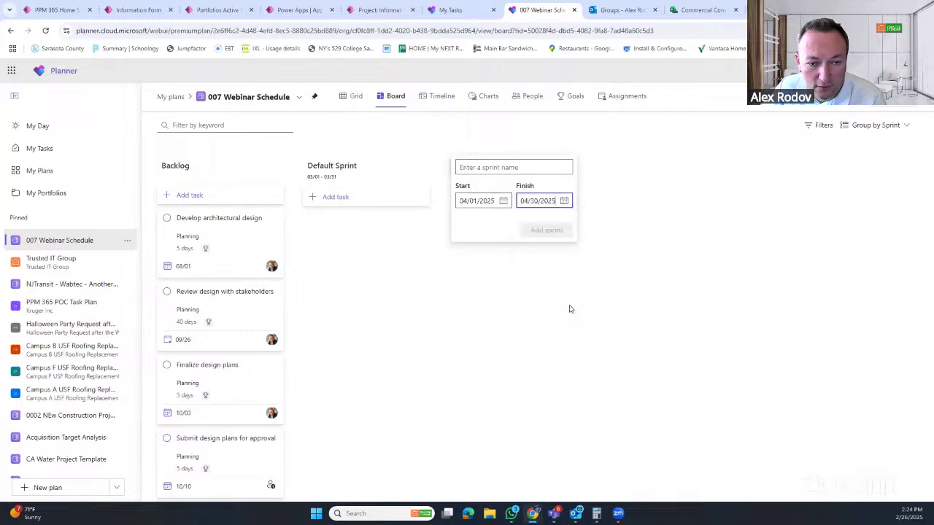
pyautogui.click(496, 169)
pyautogui.write('Apr')
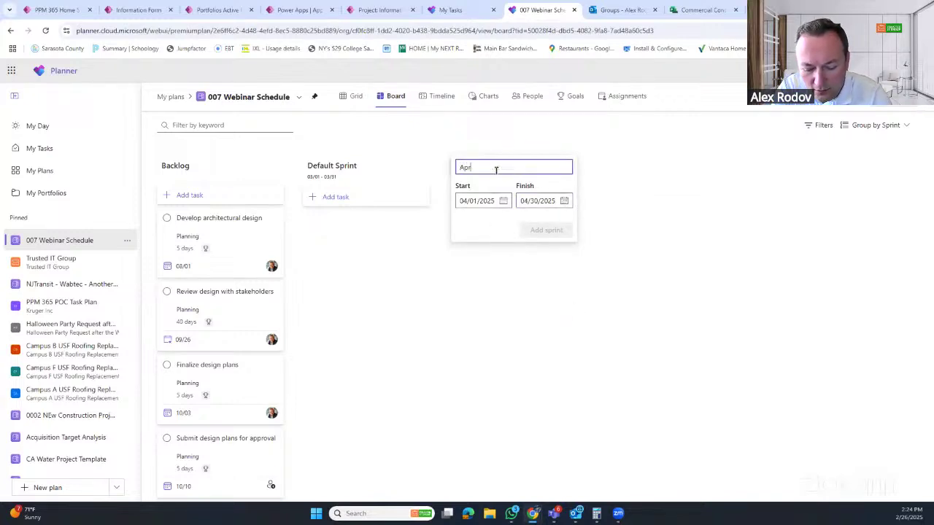
pyautogui.write('il')
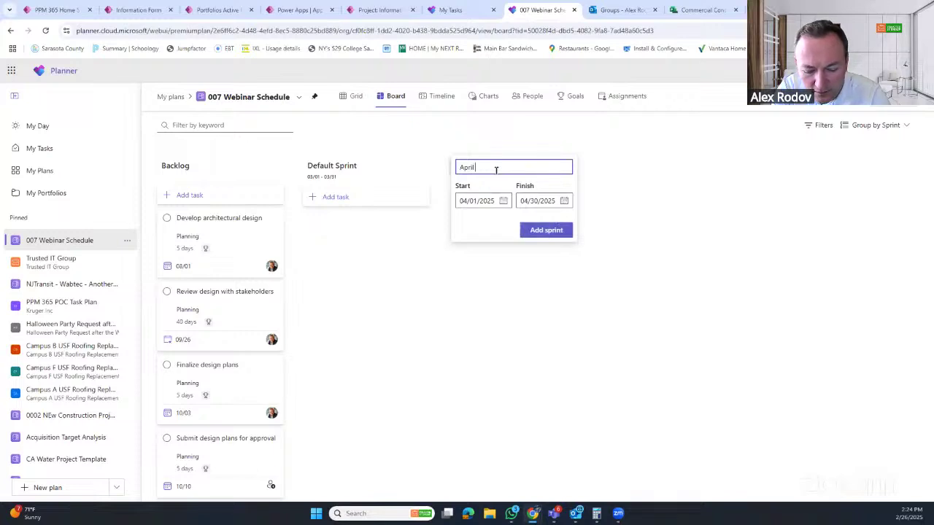
pyautogui.write(' Sprint')
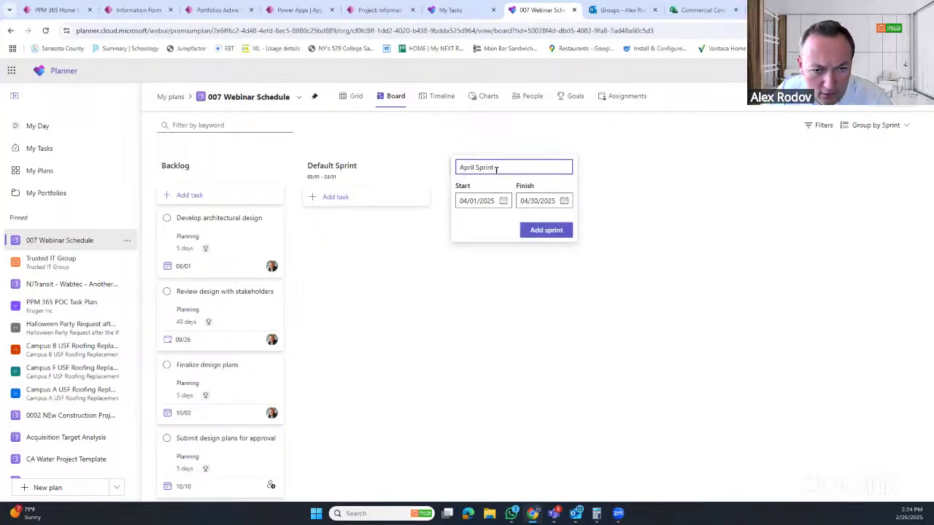
pyautogui.click(546, 230)
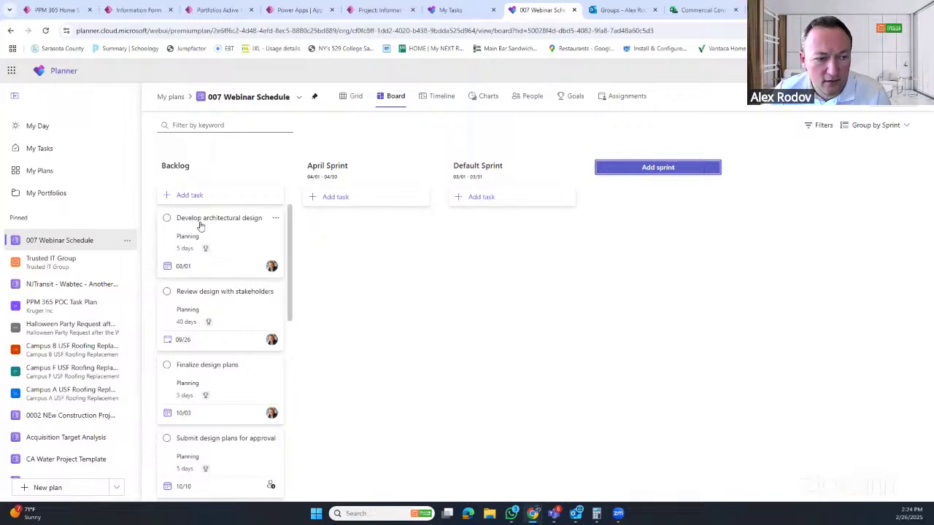
# - Move Develop architectural design and Review design with stakeholders into April Sprint, and Finalize design plans and Submit design plans for approval into Default Sprint
pyautogui.moveTo(210, 228); pyautogui.dragTo(363, 259)
pyautogui.moveTo(243, 236); pyautogui.dragTo(369, 248)
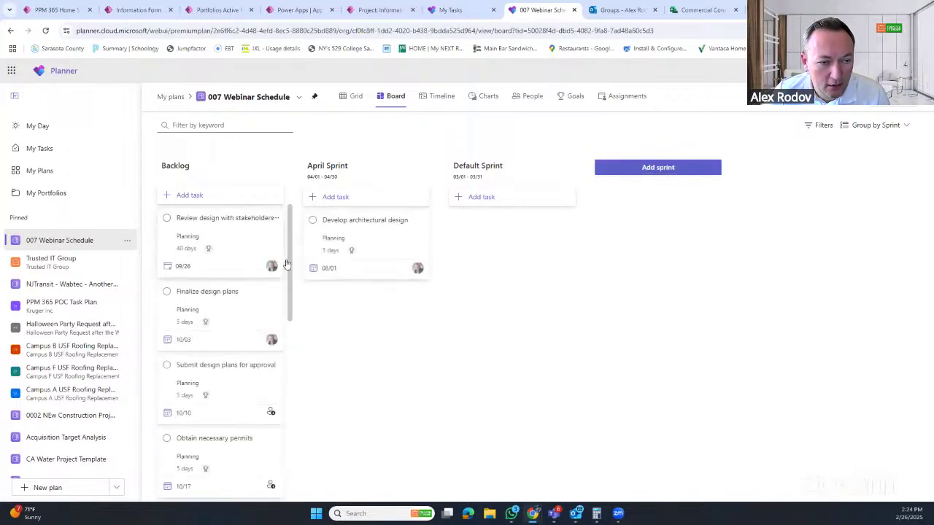
pyautogui.moveTo(286, 264); pyautogui.dragTo(402, 342)
pyautogui.moveTo(210, 236); pyautogui.dragTo(498, 244)
pyautogui.moveTo(207, 236); pyautogui.dragTo(523, 312)
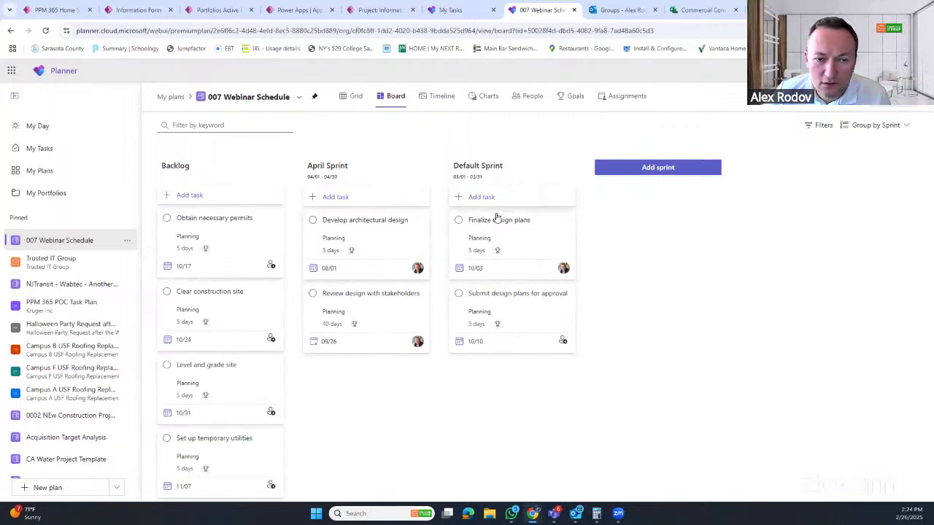
# - Group the board by Progress, then move Develop architectural design to Completed and Review design with stakeholders to In progress
pyautogui.click(885, 129)
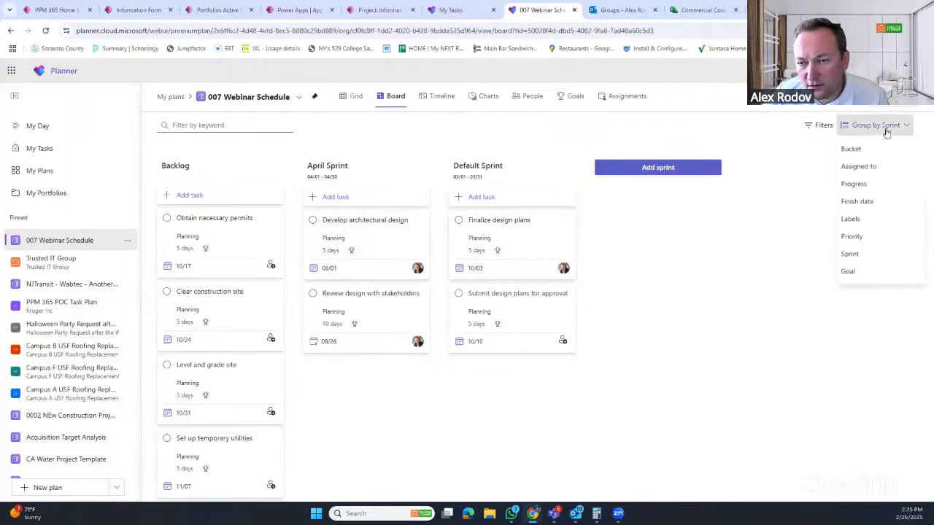
pyautogui.click(881, 186)
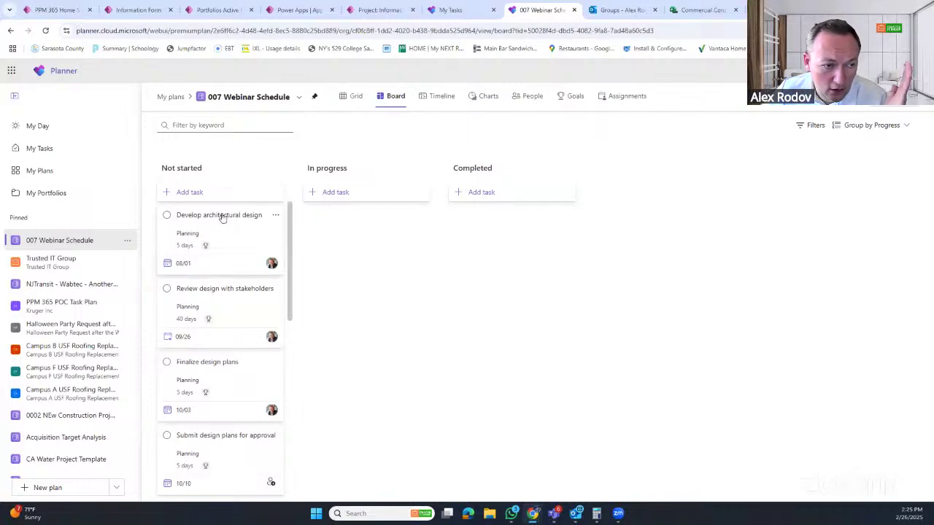
pyautogui.moveTo(199, 224); pyautogui.dragTo(344, 223)
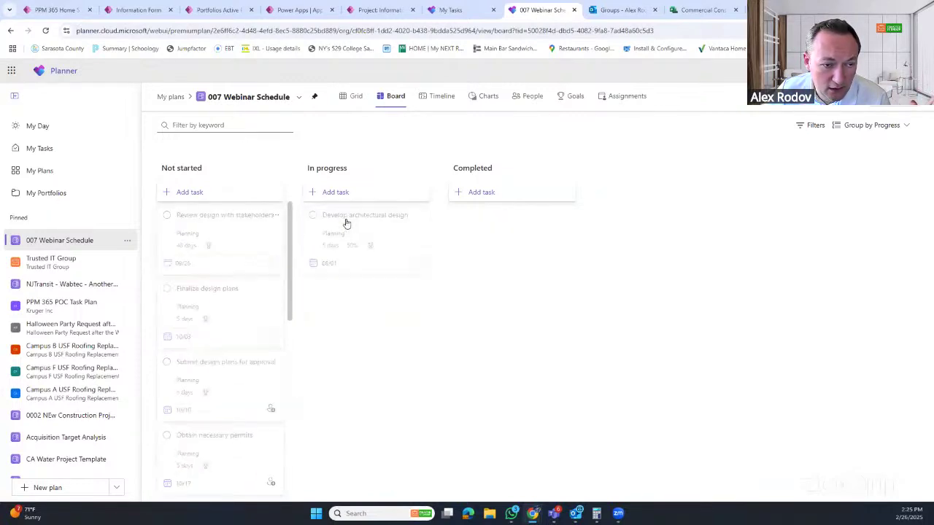
pyautogui.moveTo(229, 226); pyautogui.dragTo(344, 299)
pyautogui.moveTo(374, 220); pyautogui.dragTo(486, 228)
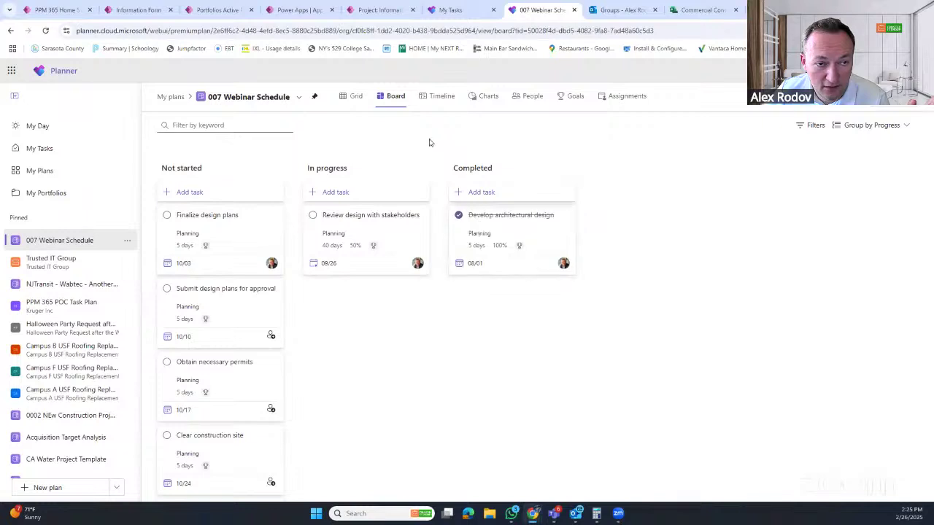
# - Check the tasks' completion progress in the grid, on the board and on the timeline
pyautogui.click(350, 100)
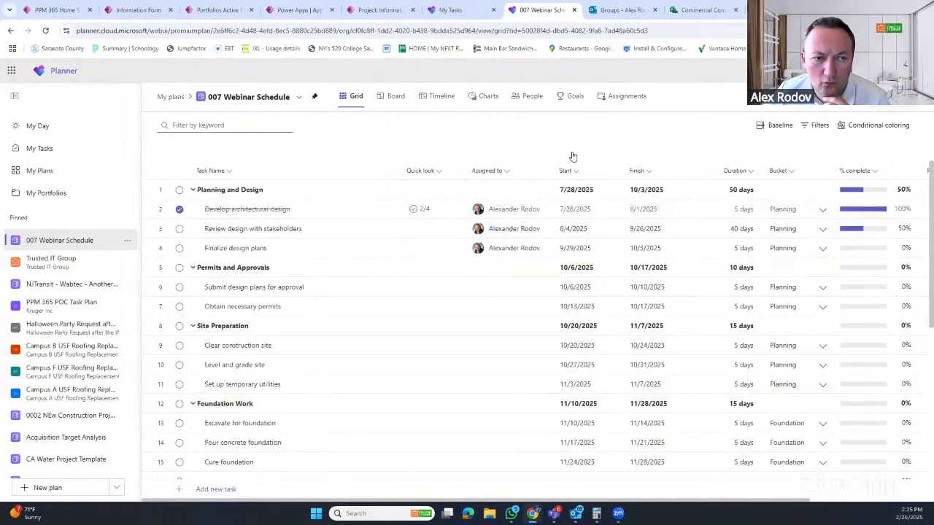
pyautogui.click(395, 98)
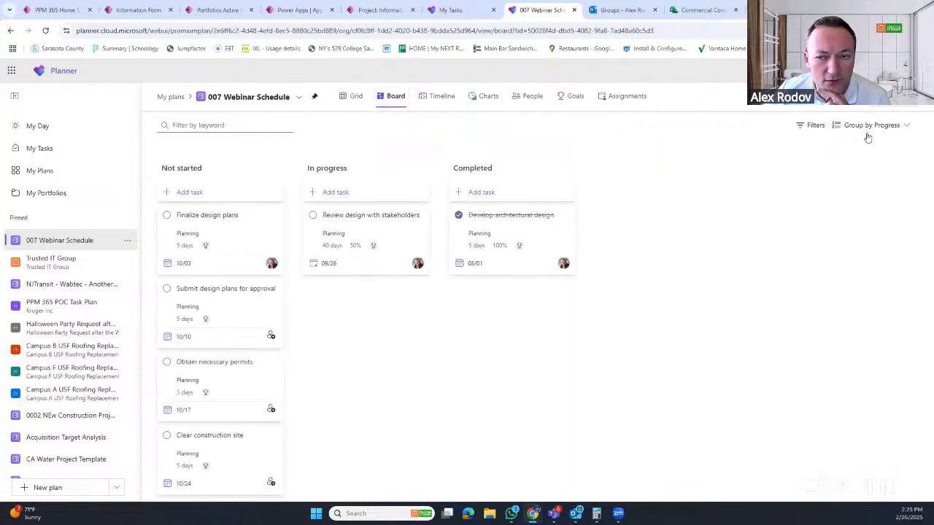
pyautogui.click(440, 102)
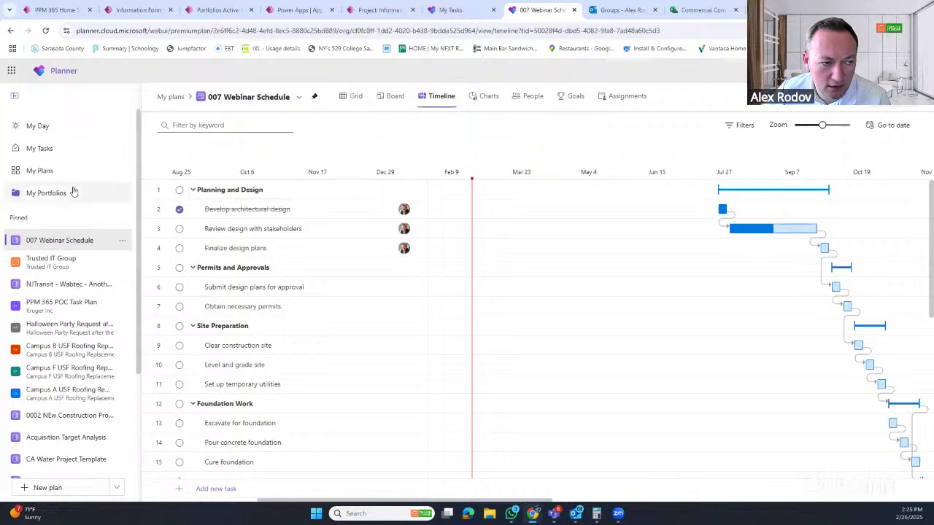
# - Open the PPM 365 Rollout portfolio and look through its plans' owners, progress, dates and statuses
pyautogui.click(40, 197)
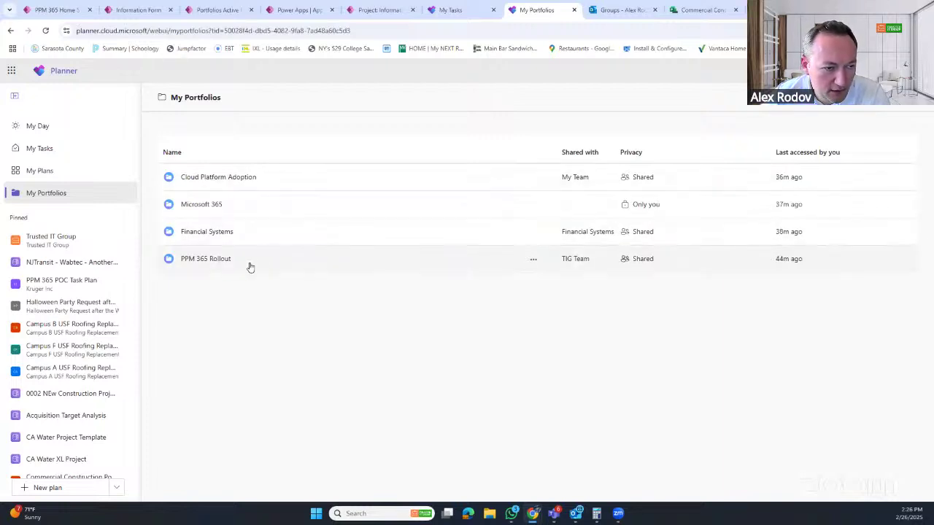
pyautogui.click(199, 264)
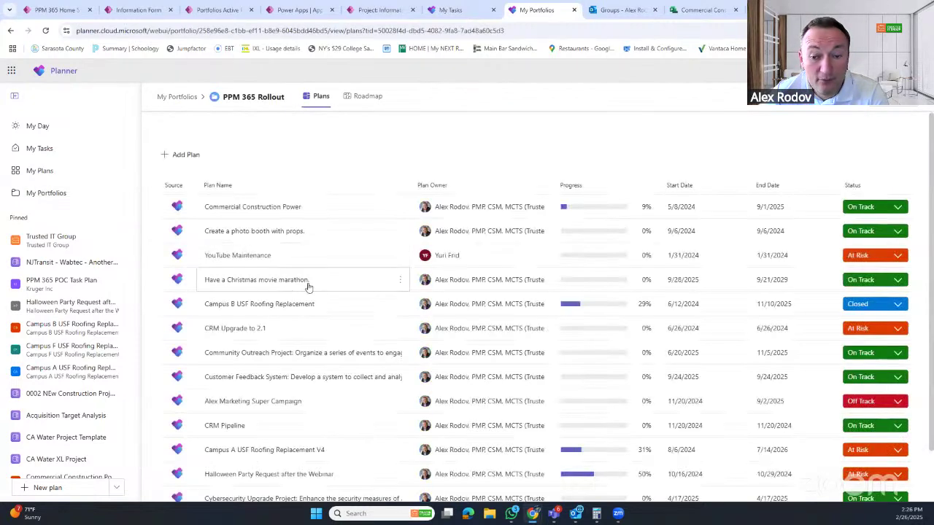
pyautogui.scroll(-2, 421, 310)
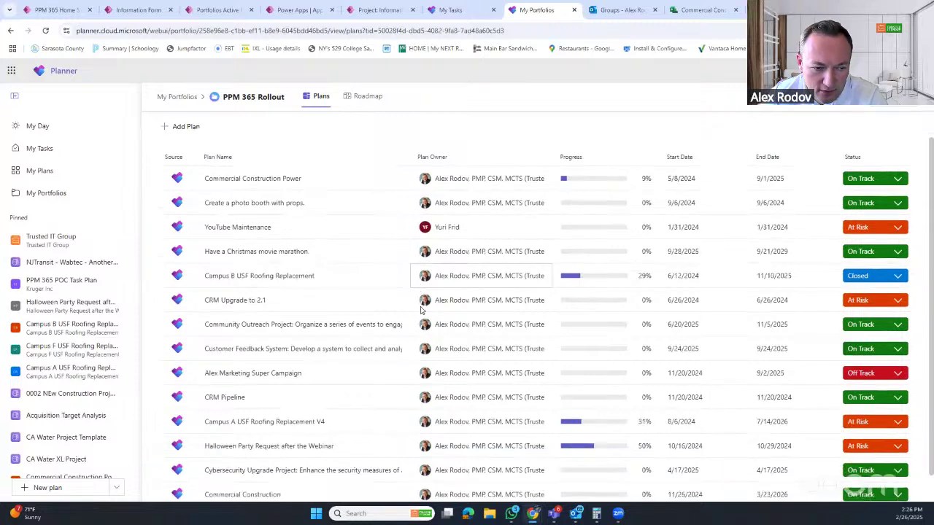
pyautogui.scroll(2, 421, 310)
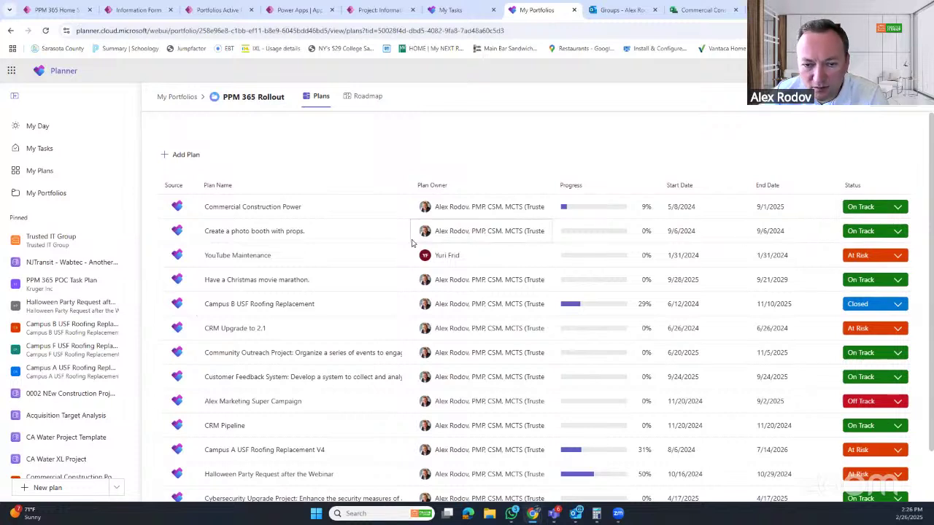
# - Look at the status choices for the YouTube Maintenance plan and the list of plans available to add, leaving the portfolio unchanged
pyautogui.click(897, 256)
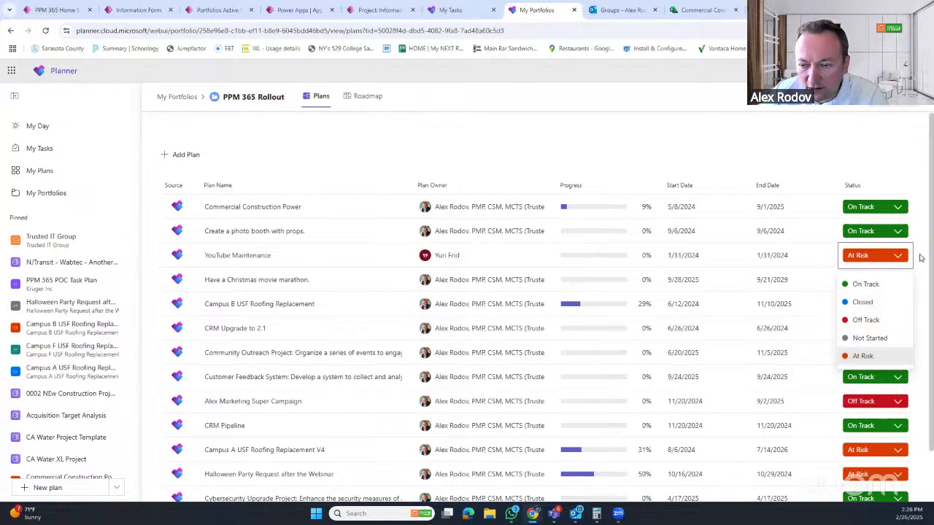
pyautogui.click(921, 258)
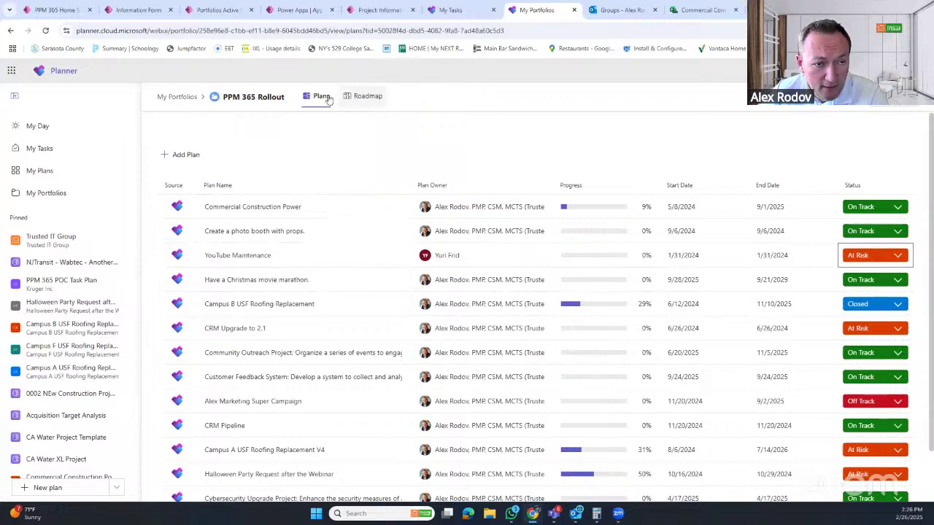
pyautogui.click(180, 155)
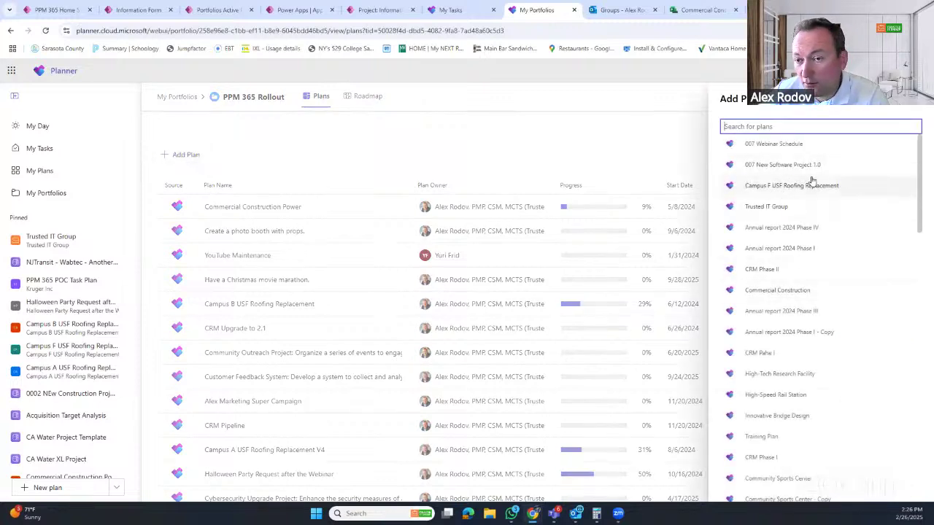
pyautogui.click(917, 100)
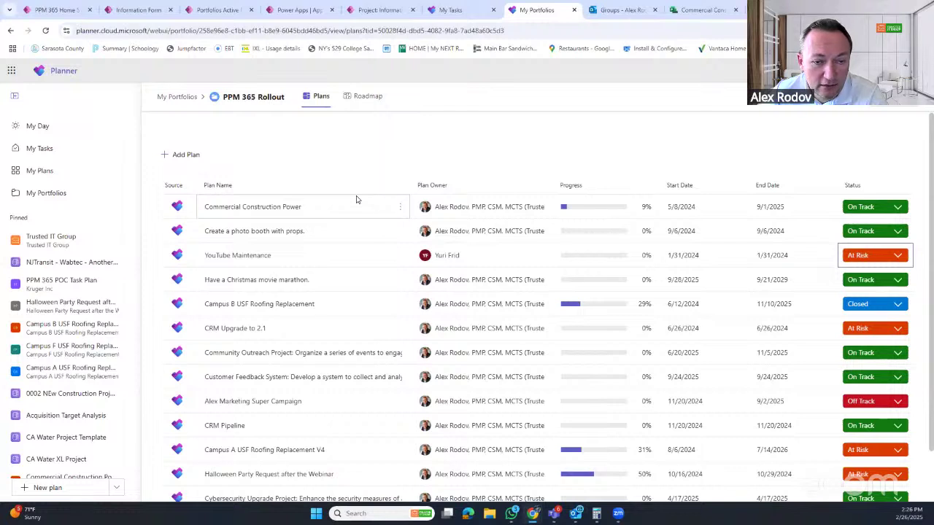
# - Show the portfolio's roadmap and review its plans, milestones and earlier key dates back to 2024
pyautogui.click(364, 96)
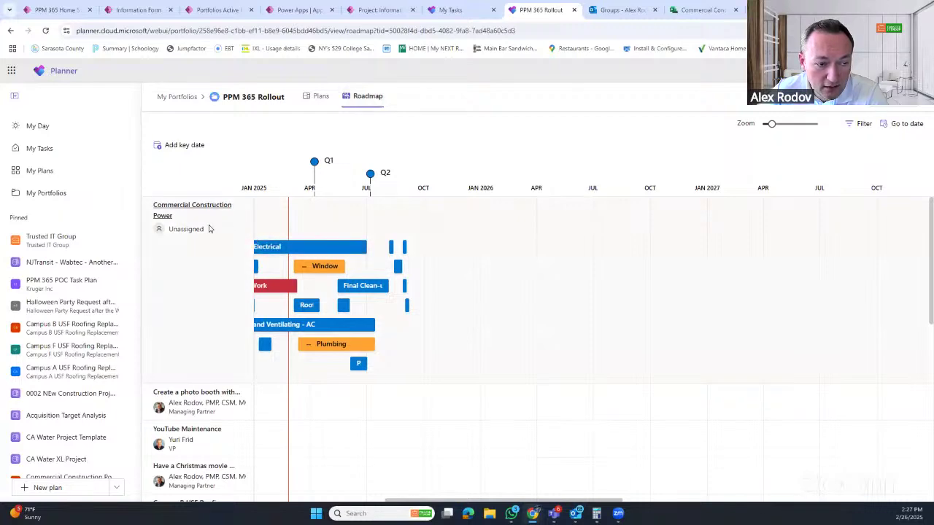
pyautogui.scroll(-3, 205, 319)
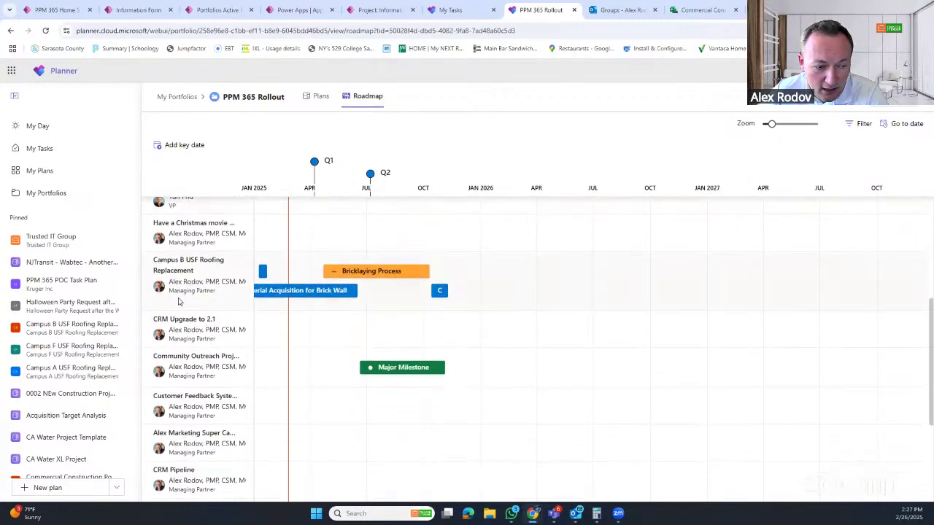
pyautogui.scroll(-3, 205, 325)
pyautogui.scroll(2, 208, 340)
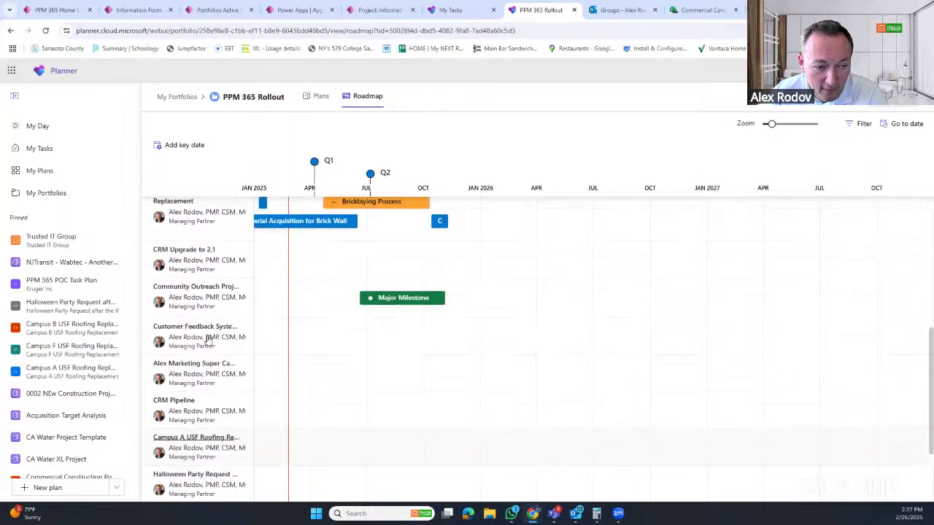
pyautogui.scroll(4, 208, 339)
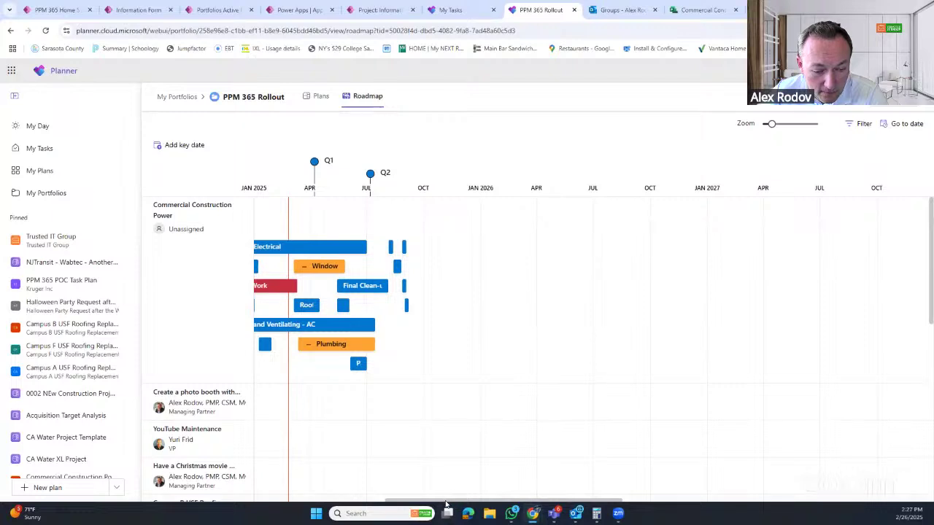
pyautogui.moveTo(447, 503); pyautogui.dragTo(330, 502)
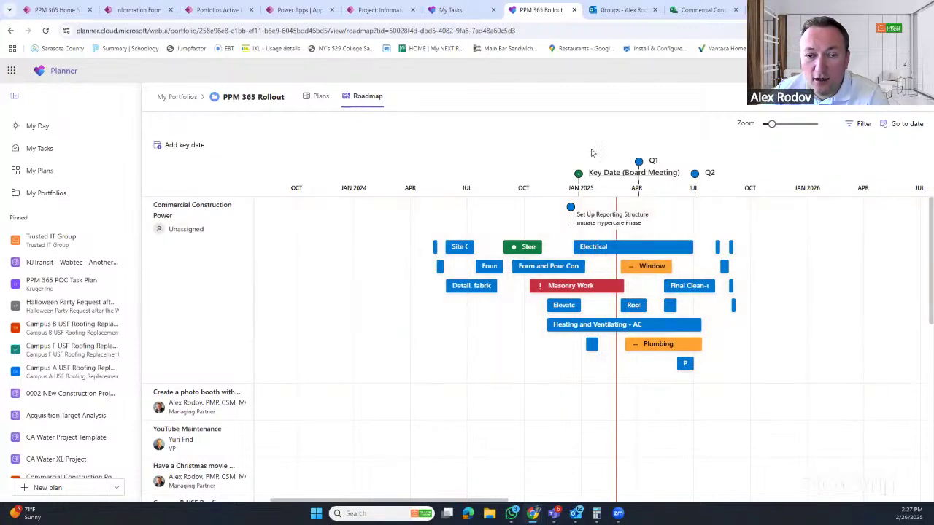
# - Add a key date named Q3 with the due date 09/30/2025 to the portfolio's roadmap
pyautogui.click(170, 145)
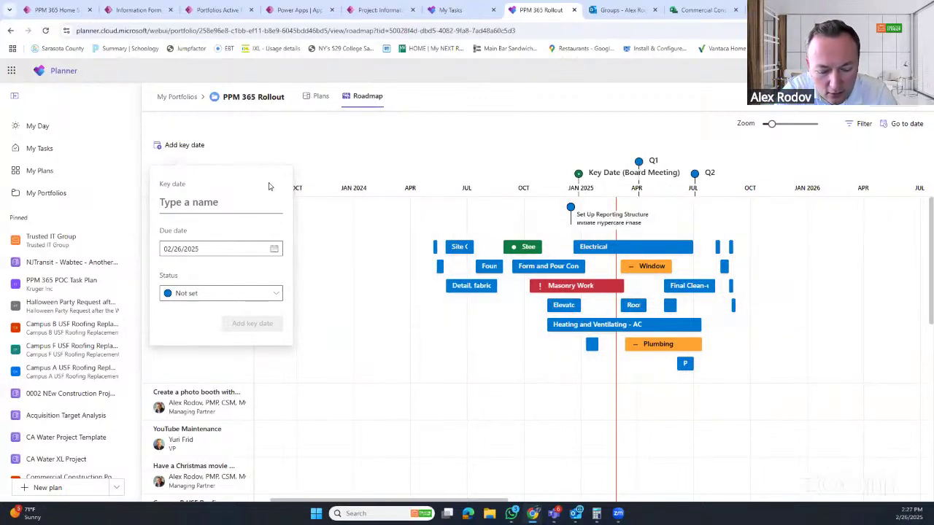
pyautogui.write('Q3')
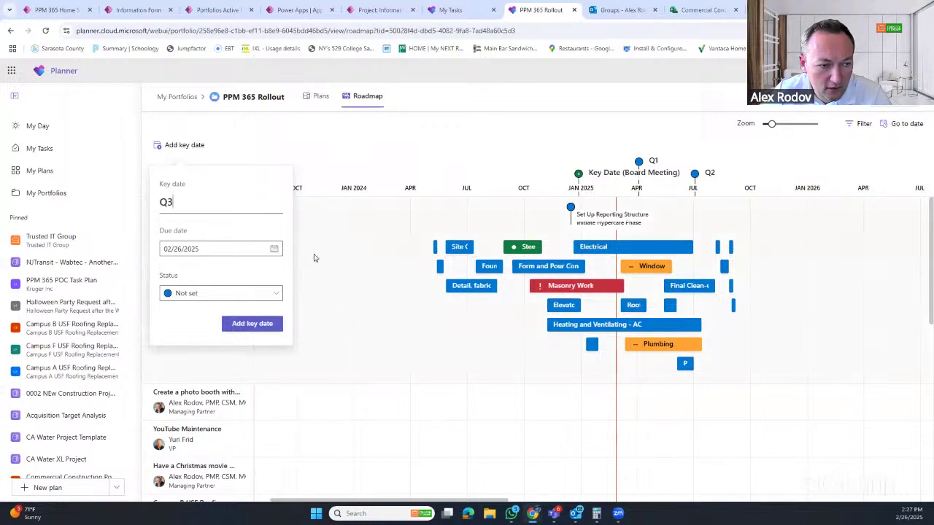
pyautogui.click(275, 250)
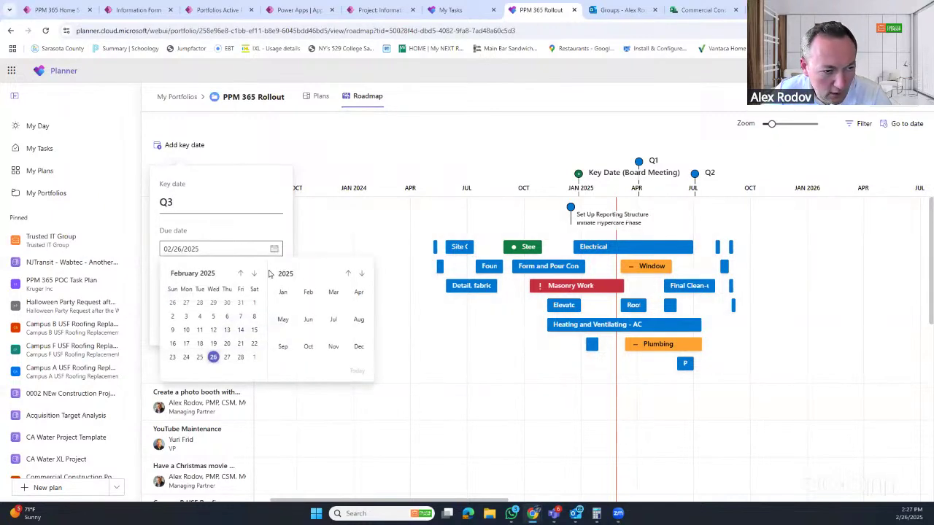
pyautogui.click(255, 275)
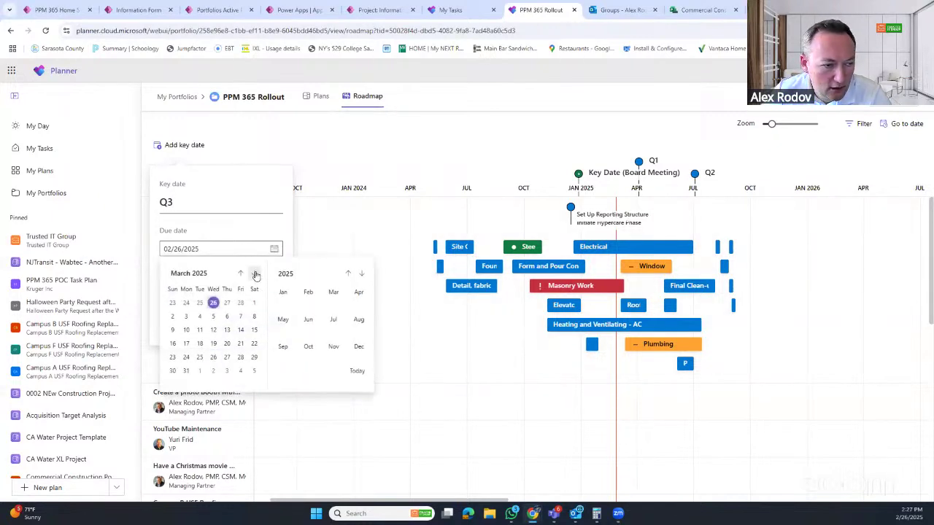
pyautogui.click(256, 274)
pyautogui.click(255, 274)
pyautogui.click(255, 275)
pyautogui.click(255, 275)
pyautogui.click(256, 274)
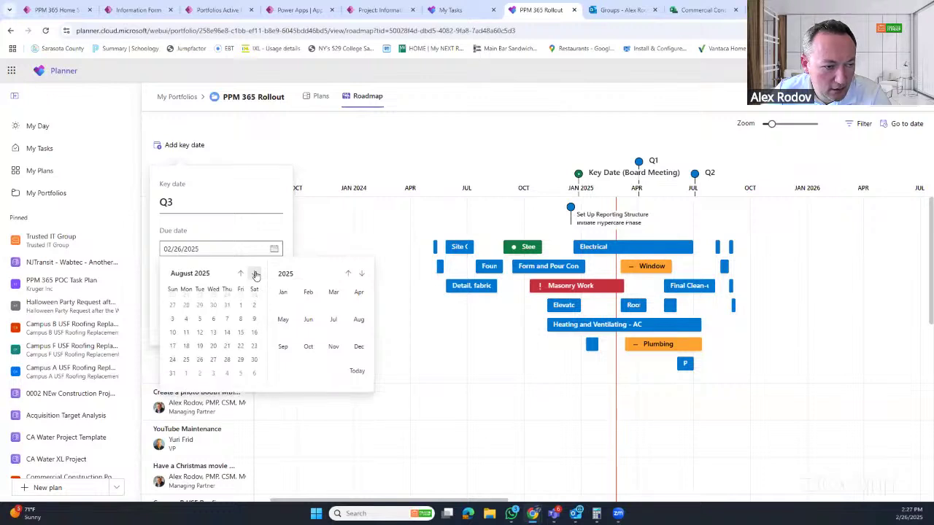
pyautogui.click(255, 274)
pyautogui.click(256, 274)
pyautogui.click(241, 275)
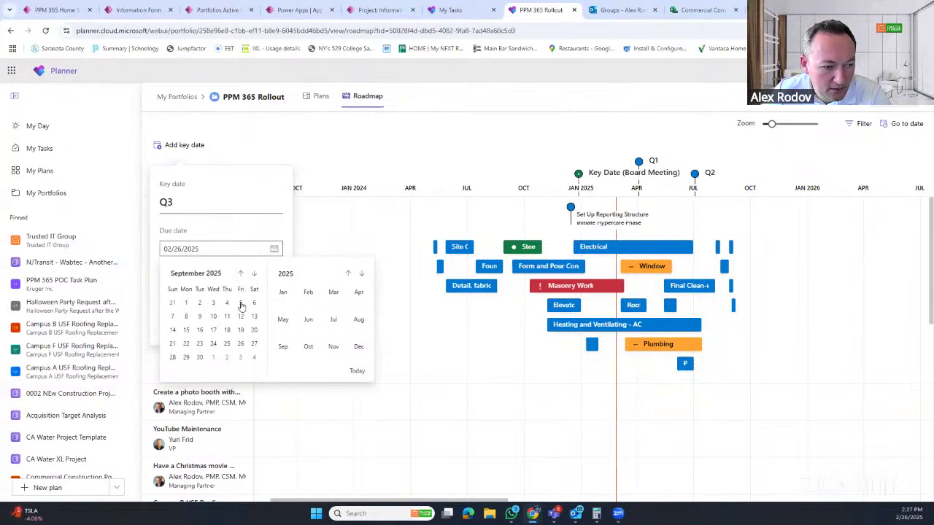
pyautogui.click(200, 357)
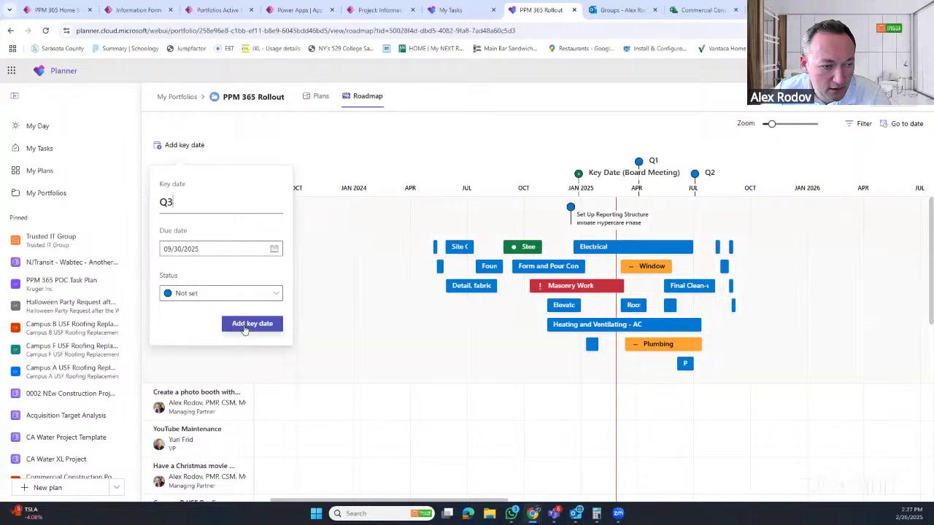
pyautogui.click(245, 326)
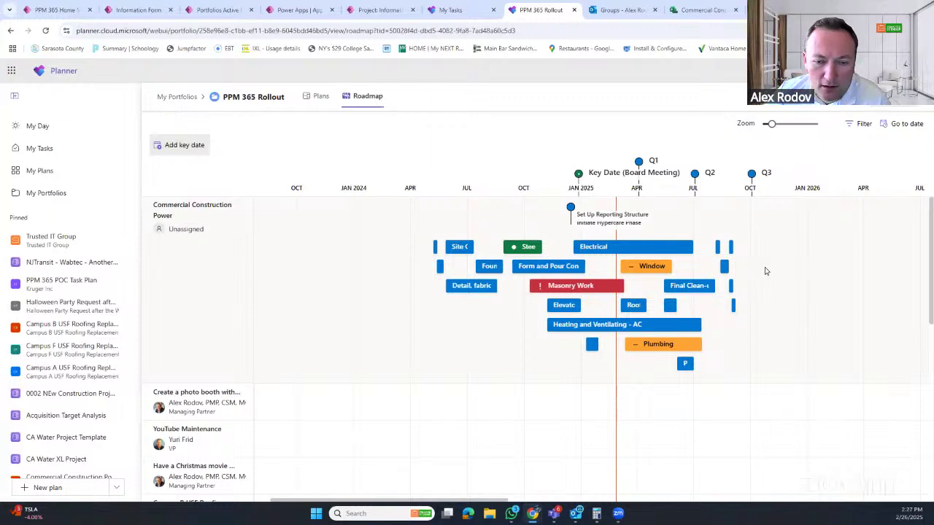
# - Add the 007 Webinar Schedule plan to the PPM 365 Rollout portfolio and set its status to On Track
pyautogui.scroll(-5, 751, 306)
pyautogui.scroll(2, 752, 307)
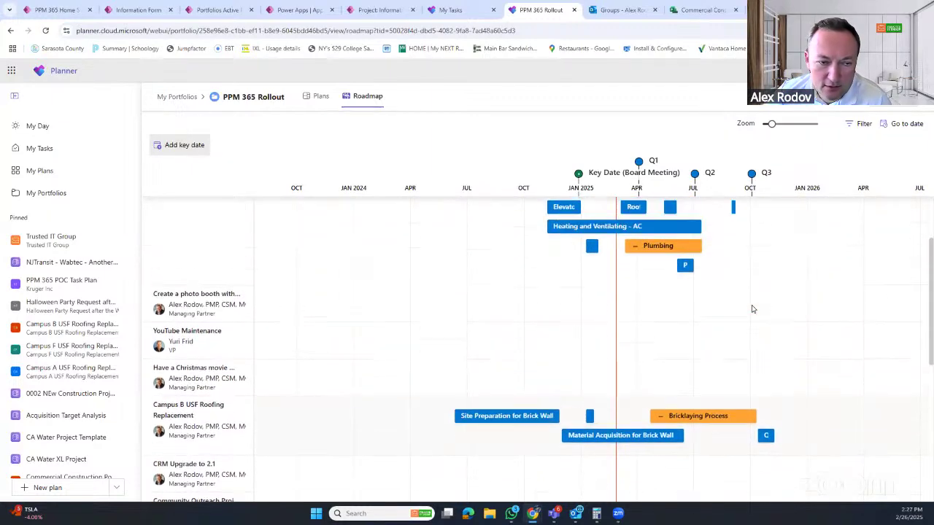
pyautogui.scroll(3, 754, 270)
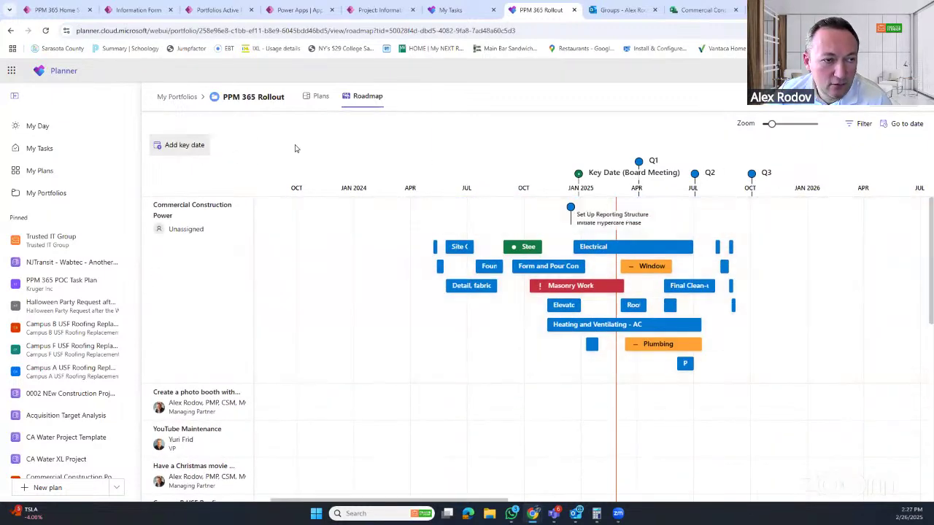
pyautogui.click(317, 96)
pyautogui.click(185, 155)
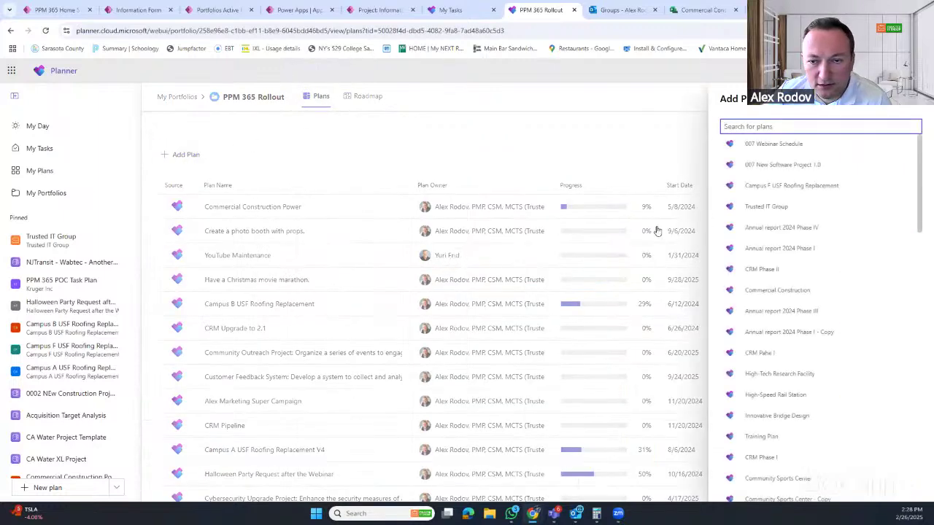
pyautogui.click(763, 146)
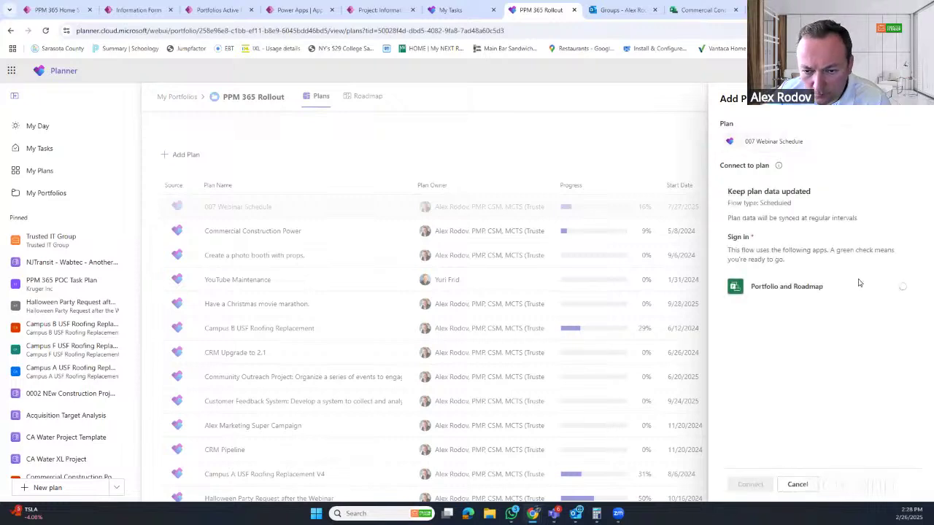
pyautogui.click(748, 486)
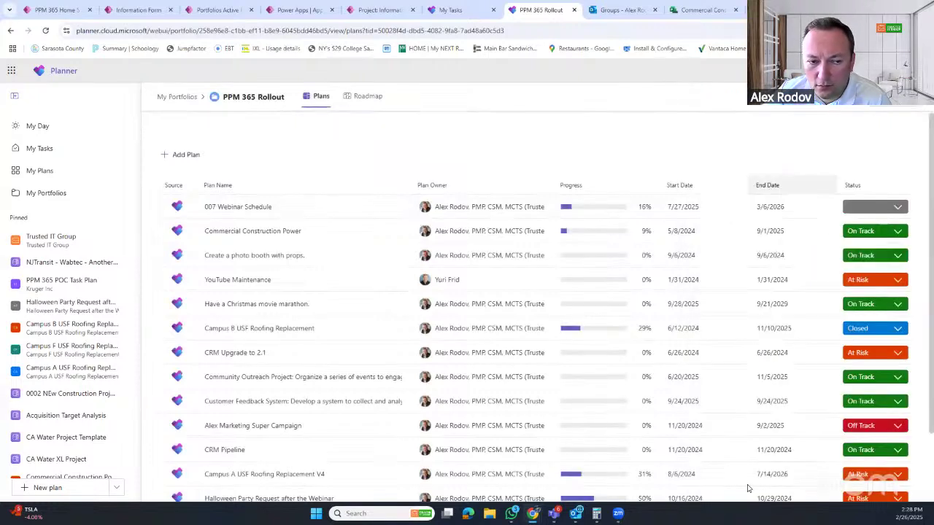
pyautogui.click(896, 207)
pyautogui.click(869, 236)
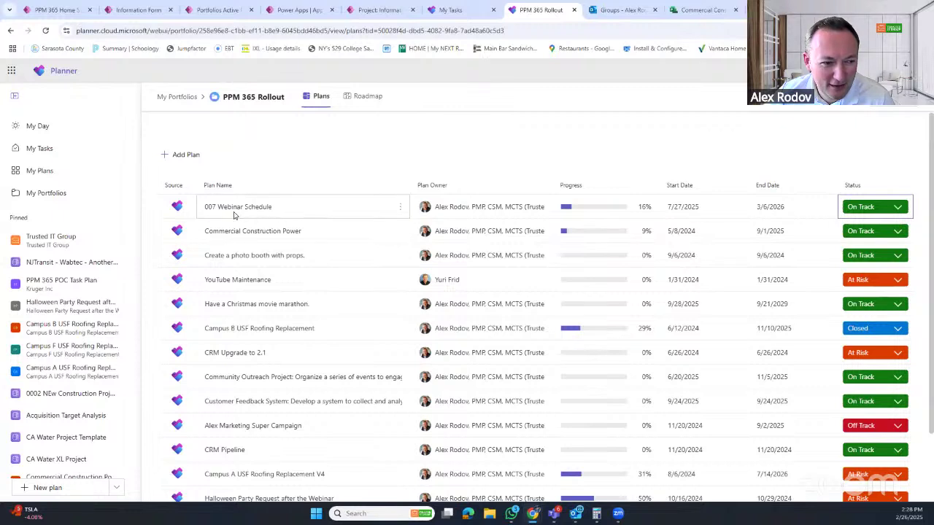
# - On the roadmap, try to add row items to the 007 Webinar Schedule plan and look at the quick selection choices
pyautogui.click(367, 97)
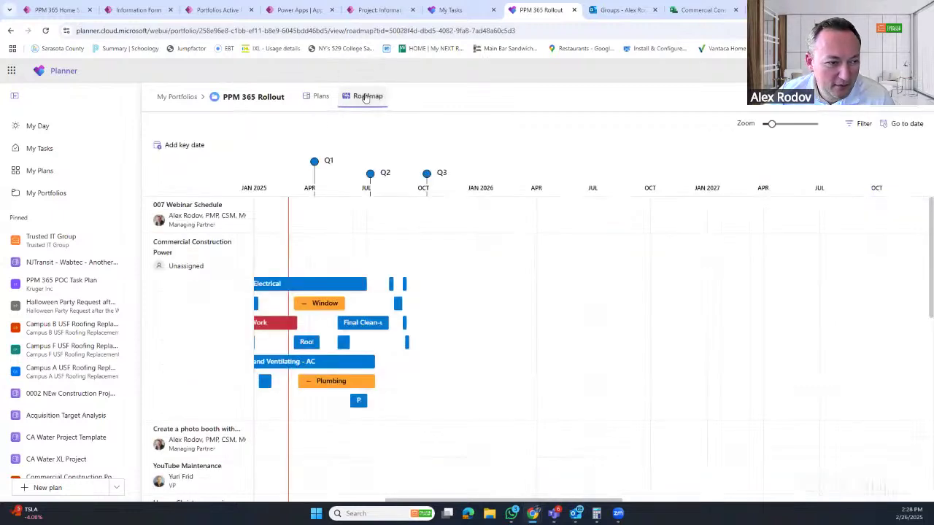
pyautogui.click(212, 207)
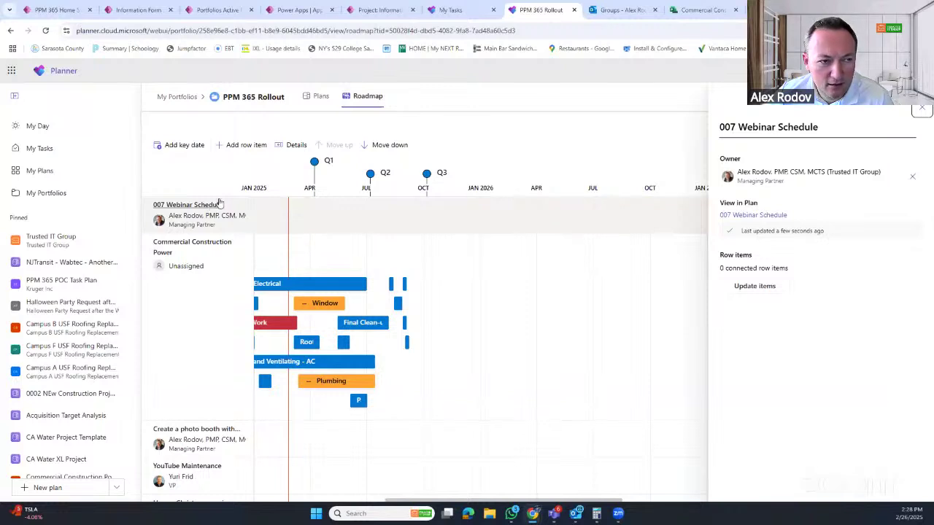
pyautogui.click(241, 145)
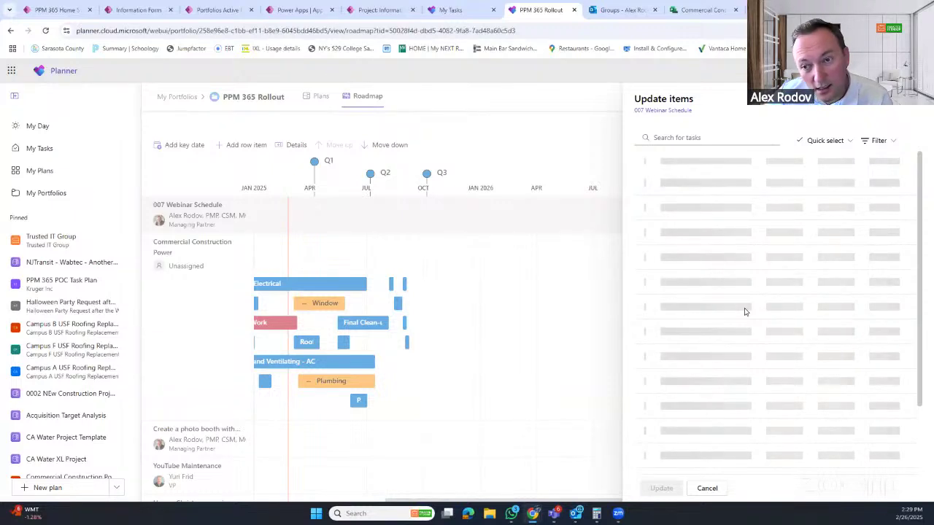
pyautogui.click(847, 141)
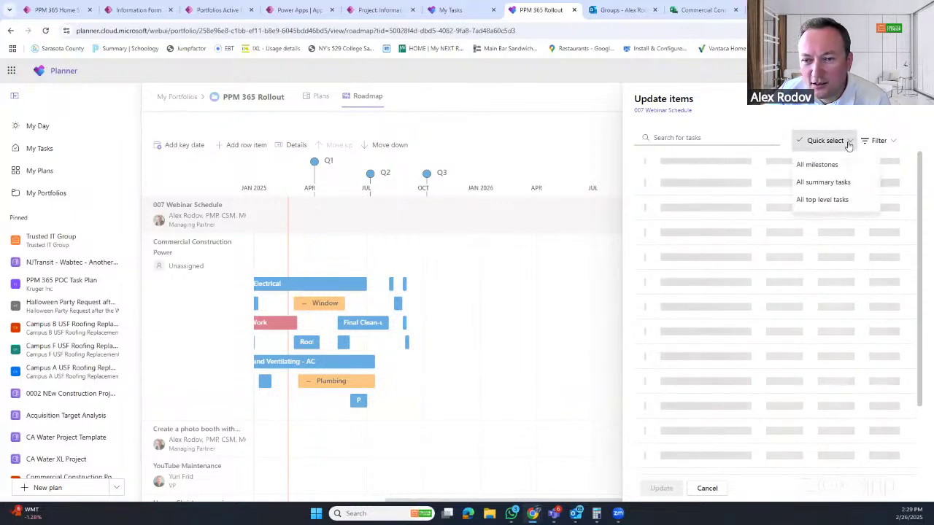
pyautogui.click(848, 143)
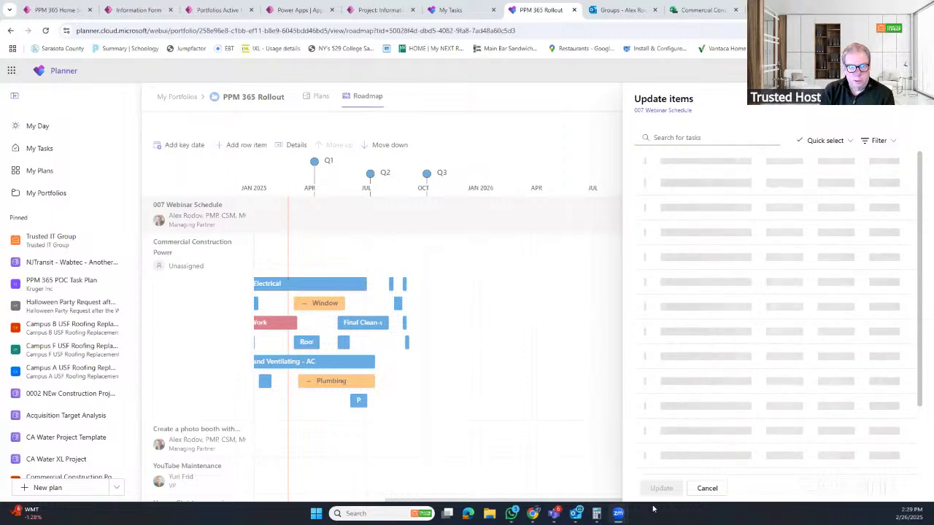
pyautogui.click(703, 492)
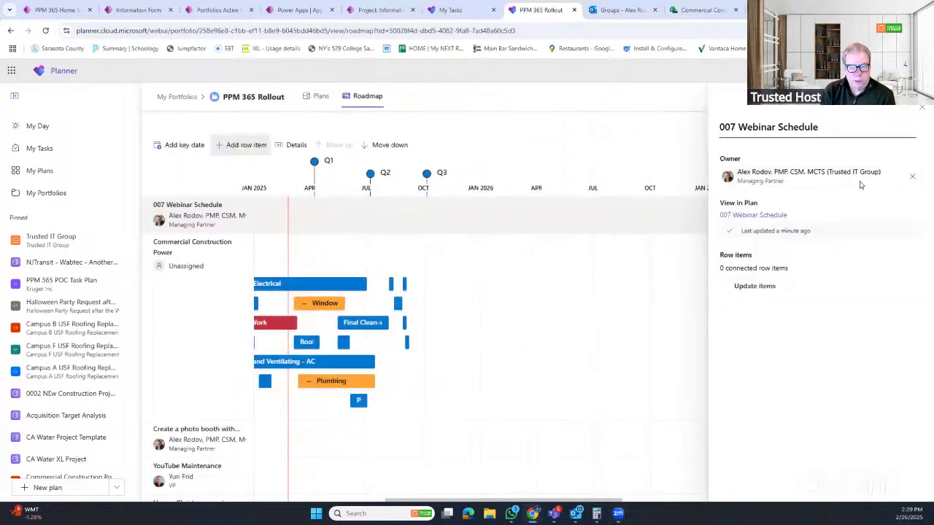
pyautogui.click(921, 111)
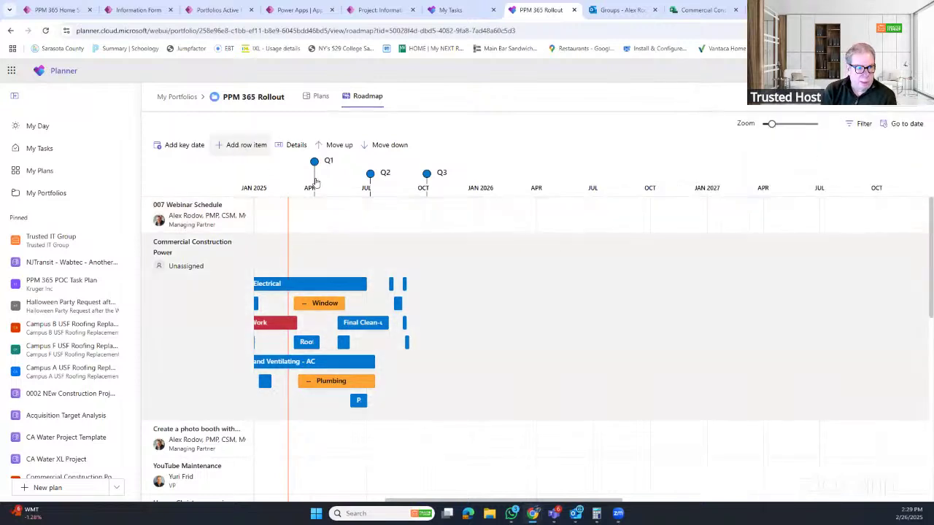
# - Try to bring up the selectable row items for Commercial Construction Power, and once more for 007 Webinar Schedule
pyautogui.click(562, 218)
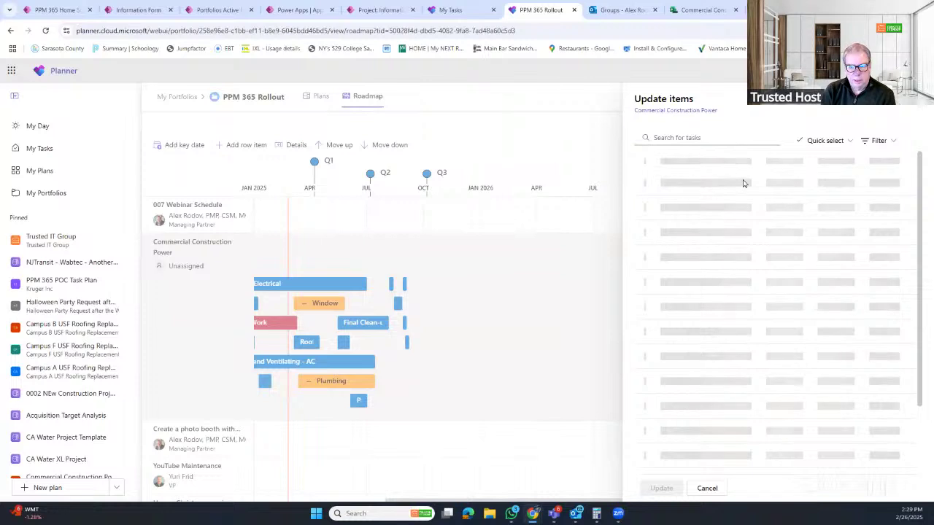
pyautogui.click(252, 149)
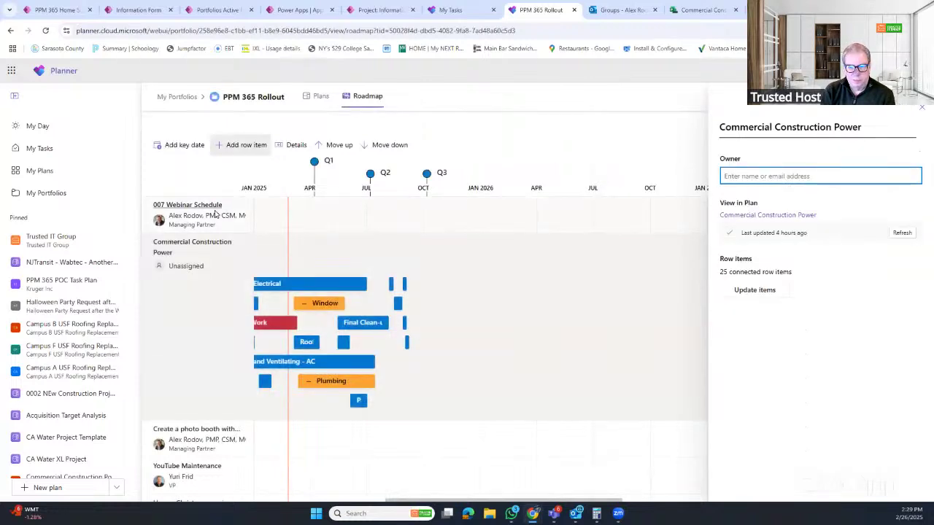
pyautogui.click(252, 207)
pyautogui.click(223, 149)
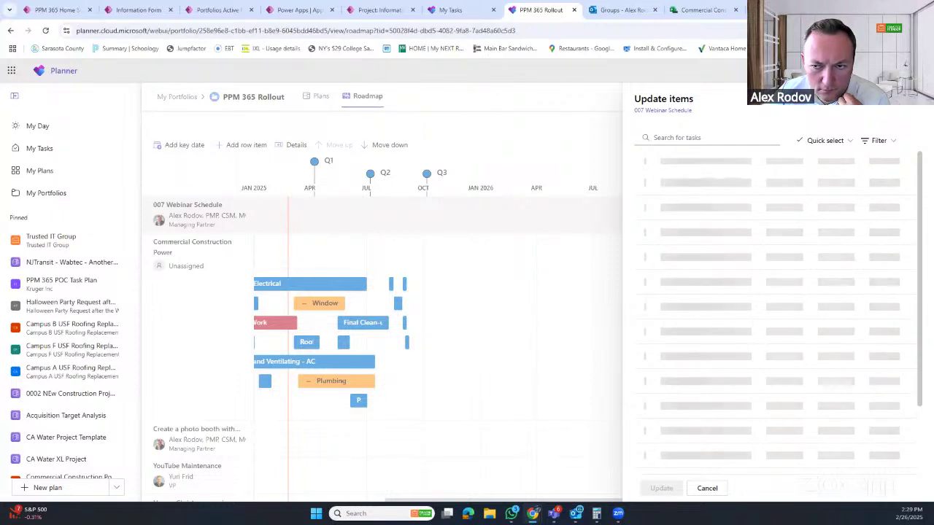
pyautogui.click(920, 108)
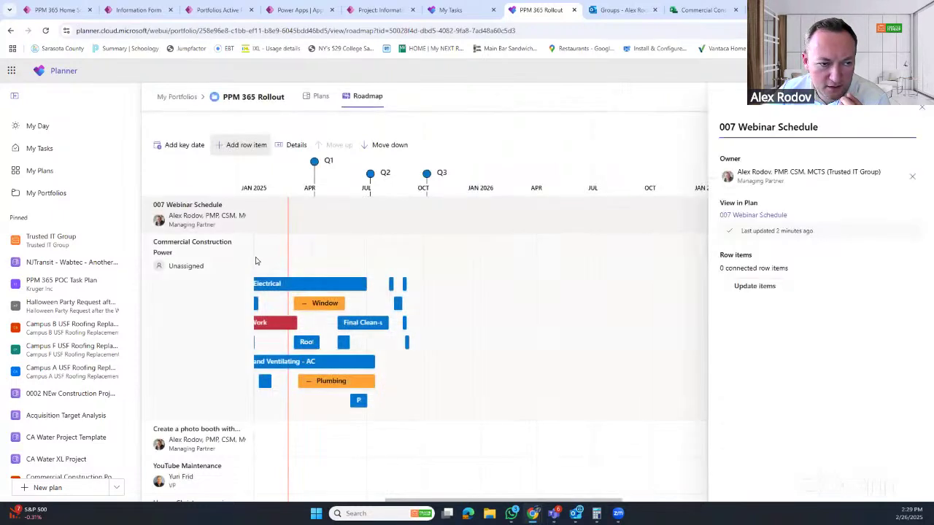
# - In Commercial Construction Power's row items, deselect the detail and fabricate task and select General Conditions, Long Lead Procurement and Building Finishes
pyautogui.click(245, 252)
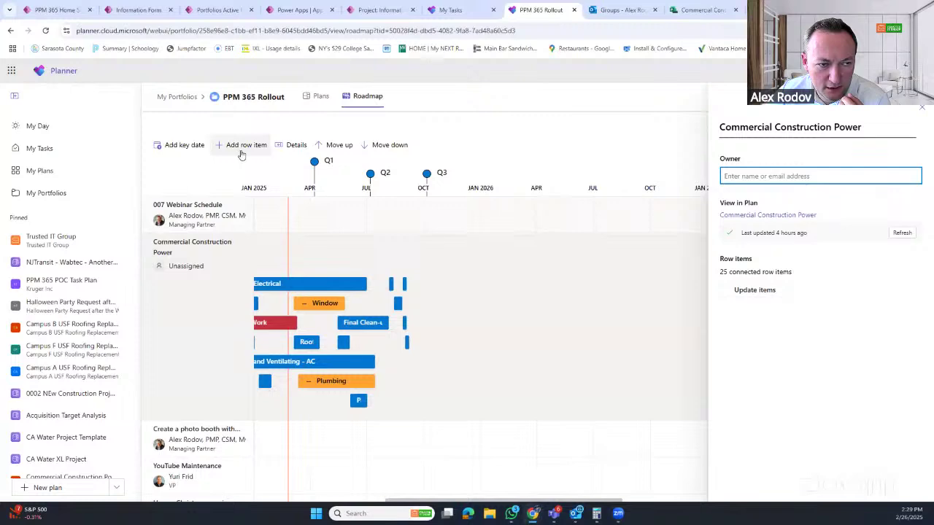
pyautogui.click(755, 290)
pyautogui.scroll(-2, 729, 248)
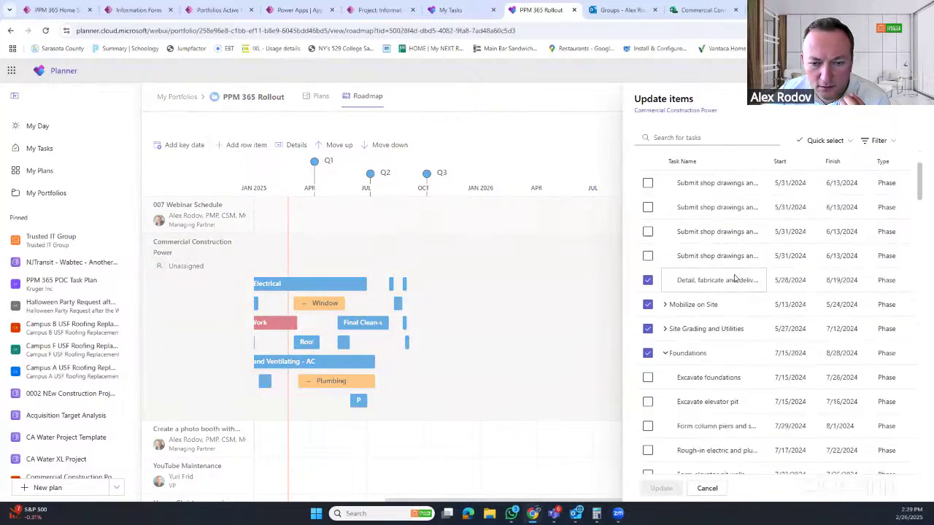
pyautogui.scroll(2, 728, 284)
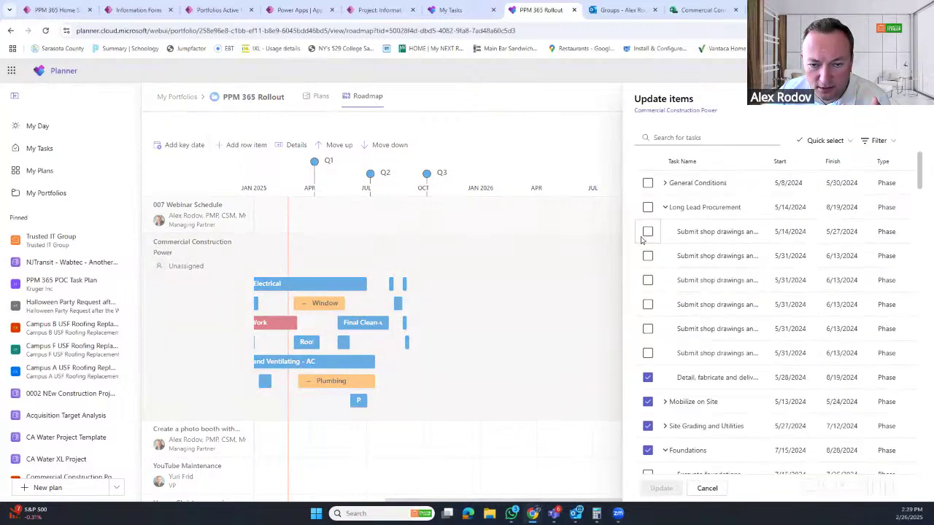
pyautogui.click(648, 378)
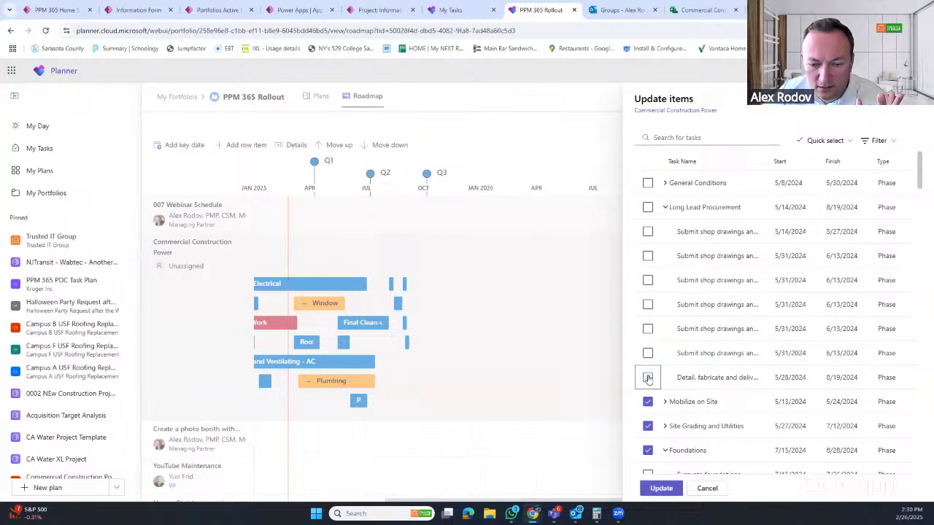
pyautogui.click(647, 208)
pyautogui.click(648, 183)
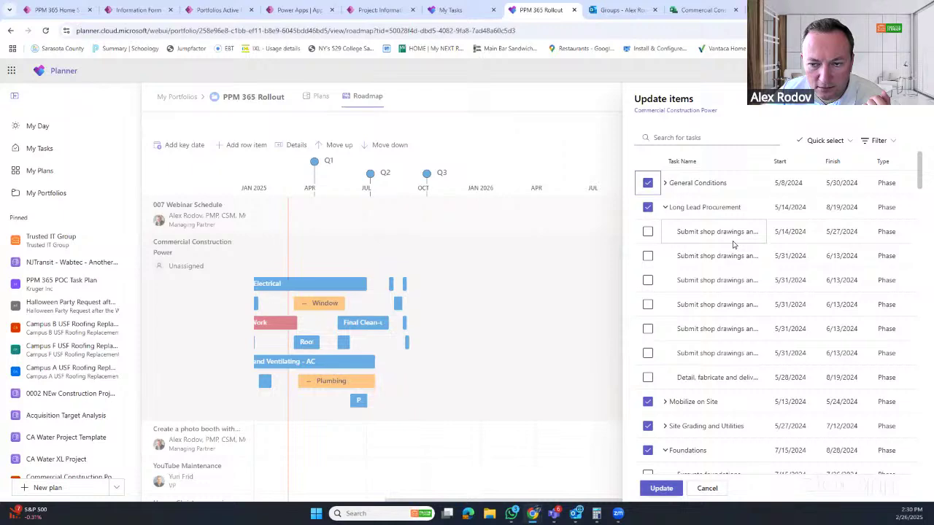
pyautogui.scroll(-10, 737, 259)
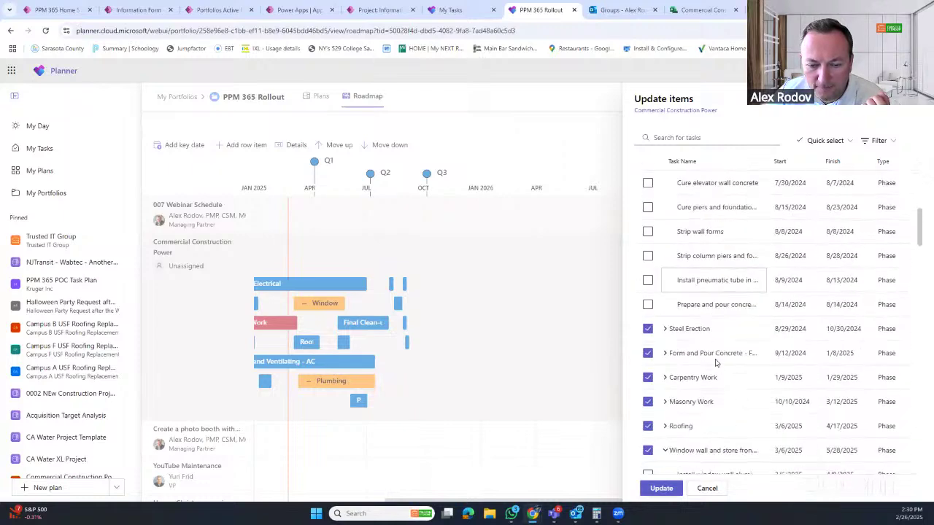
pyautogui.scroll(-7, 718, 358)
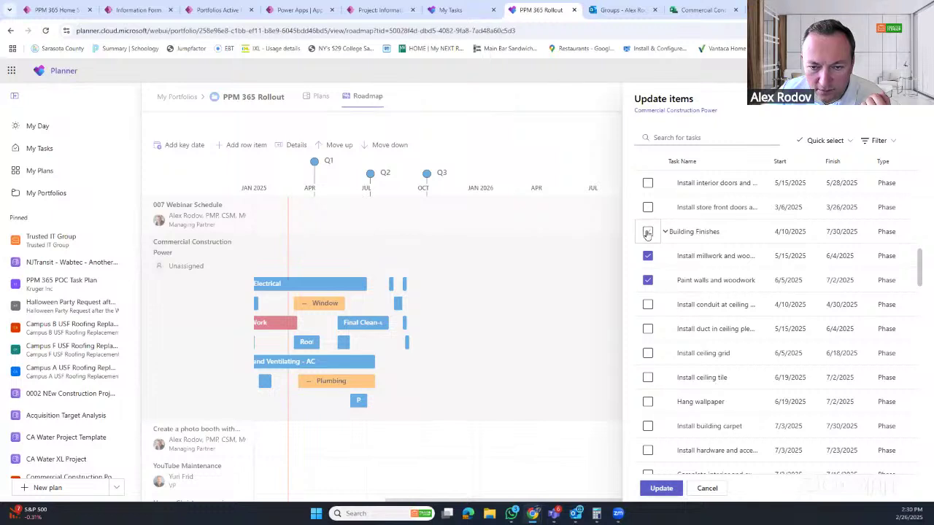
# - Apply the row item selection, refresh the Commercial Construction Power plan's data and close its details
pyautogui.click(656, 490)
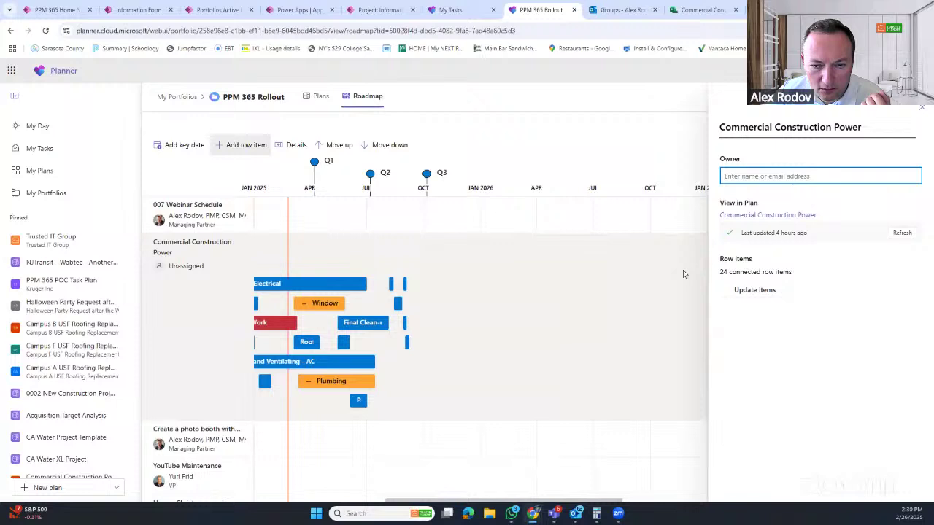
pyautogui.click(902, 233)
pyautogui.click(921, 107)
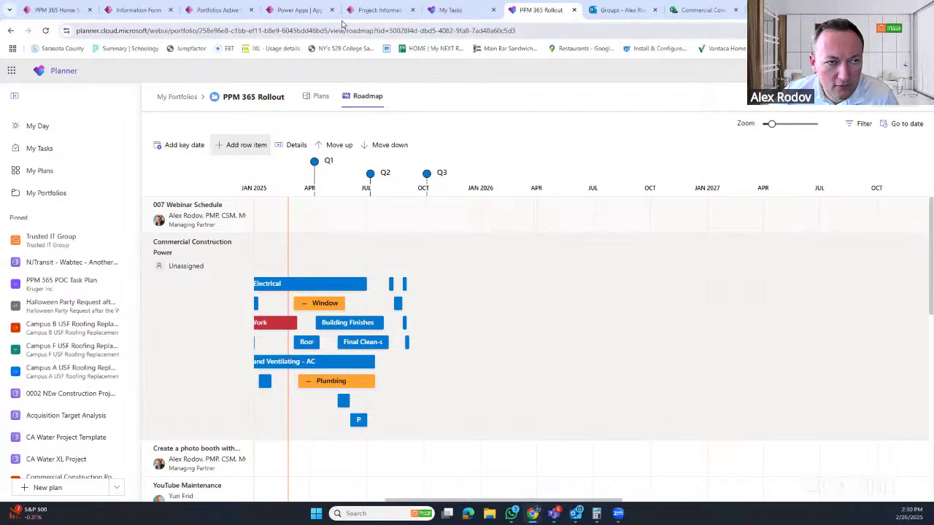
# - Switch to Power Apps, try to leave the unsaved new project for the home page, and bring up the sandbox's active portfolios
pyautogui.click(380, 10)
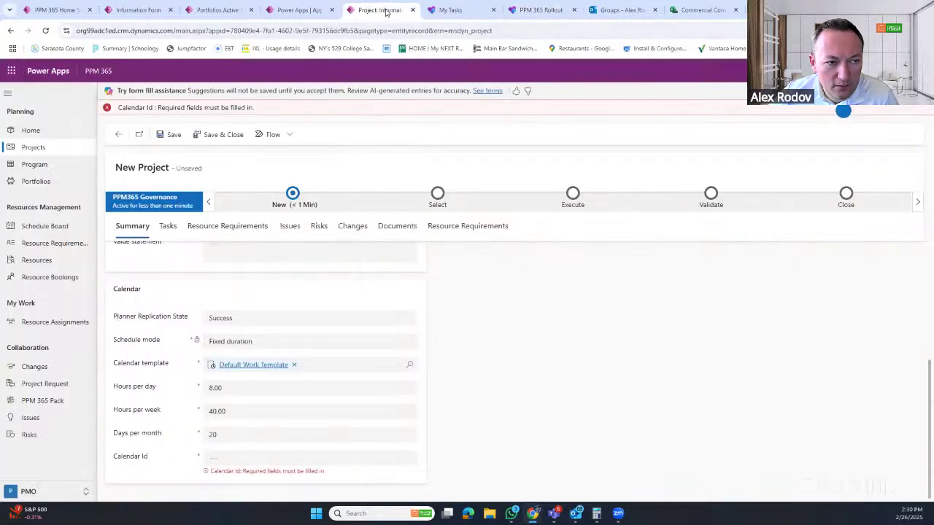
pyautogui.click(29, 129)
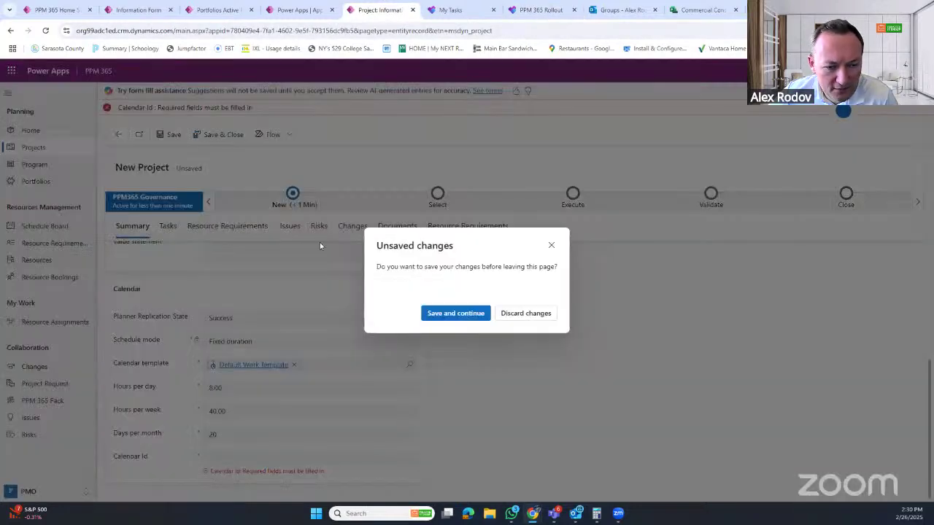
pyautogui.click(288, 11)
pyautogui.click(218, 10)
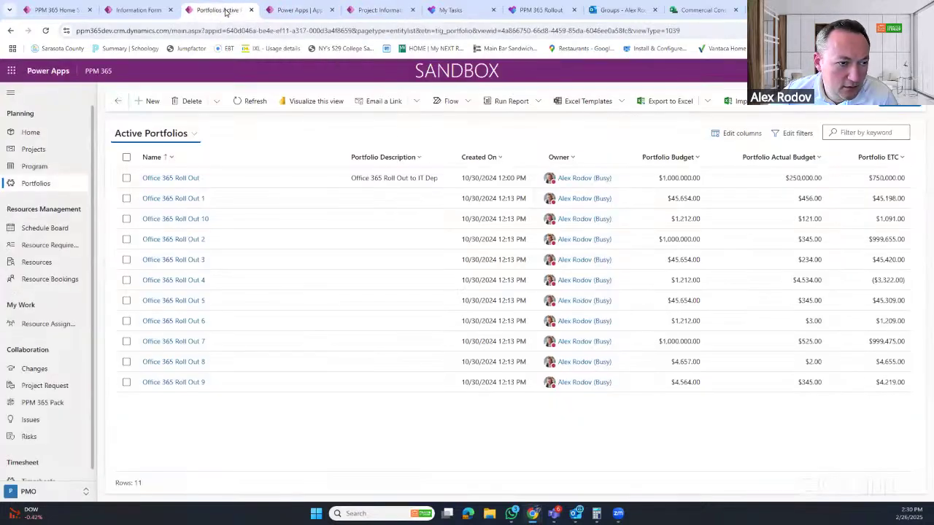
# - View the sandbox's PPM 365 home page, its active programs and its active portfolios
pyautogui.click(14, 134)
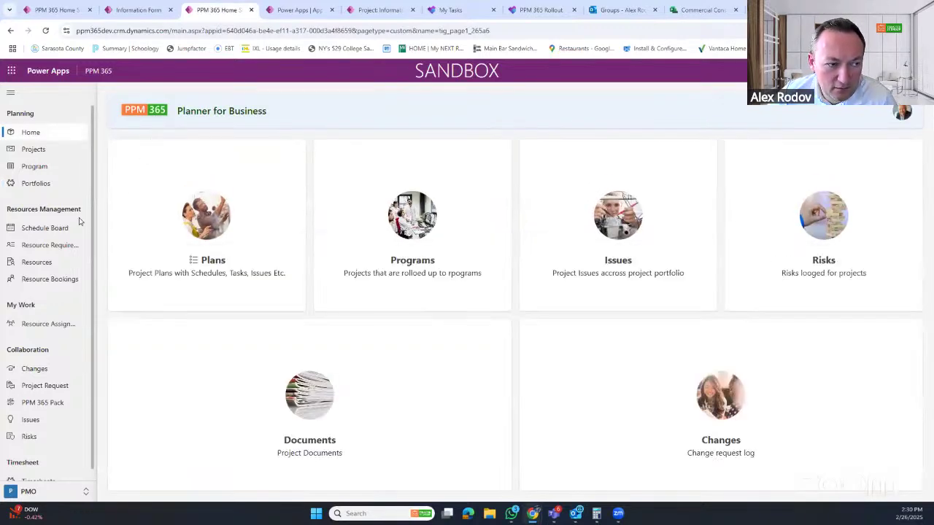
pyautogui.click(33, 169)
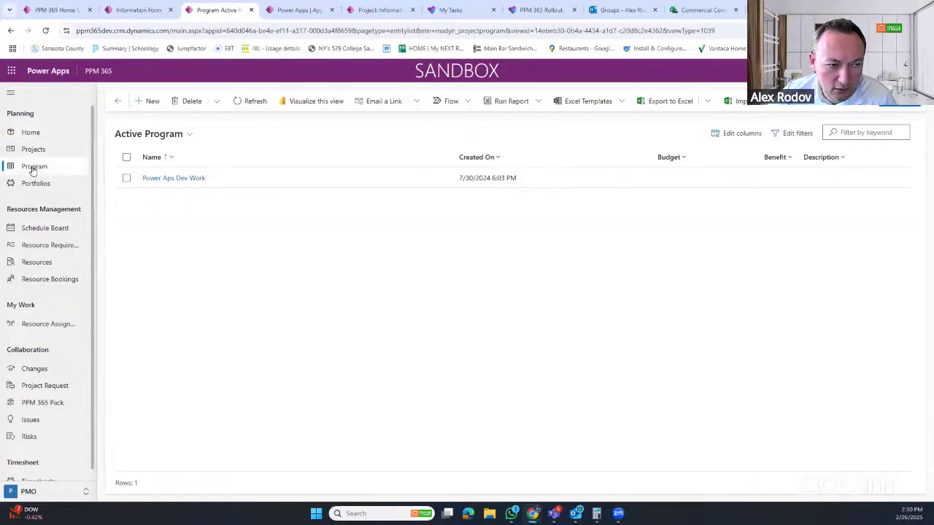
pyautogui.click(27, 184)
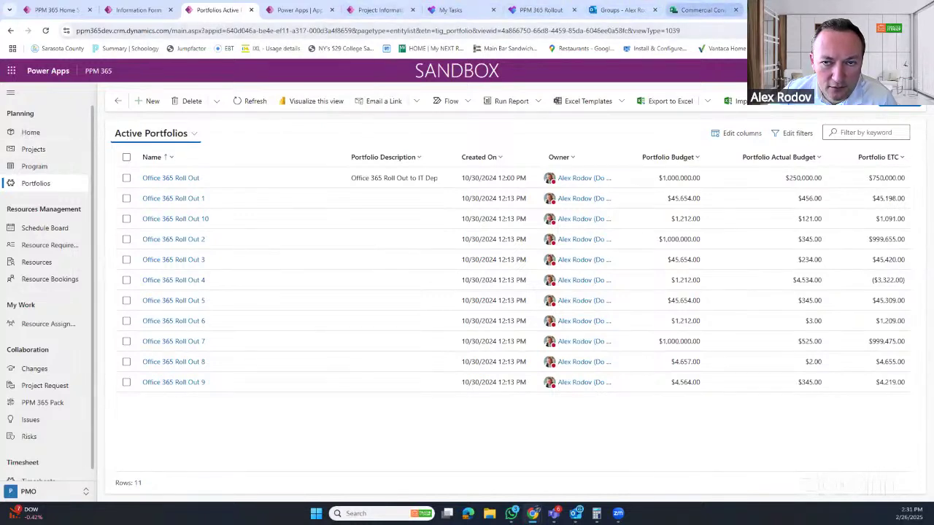
# - Return to the PPM 365 Rollout roadmap in Planner and start adding row items to the 007 Webinar Schedule plan
pyautogui.click(378, 10)
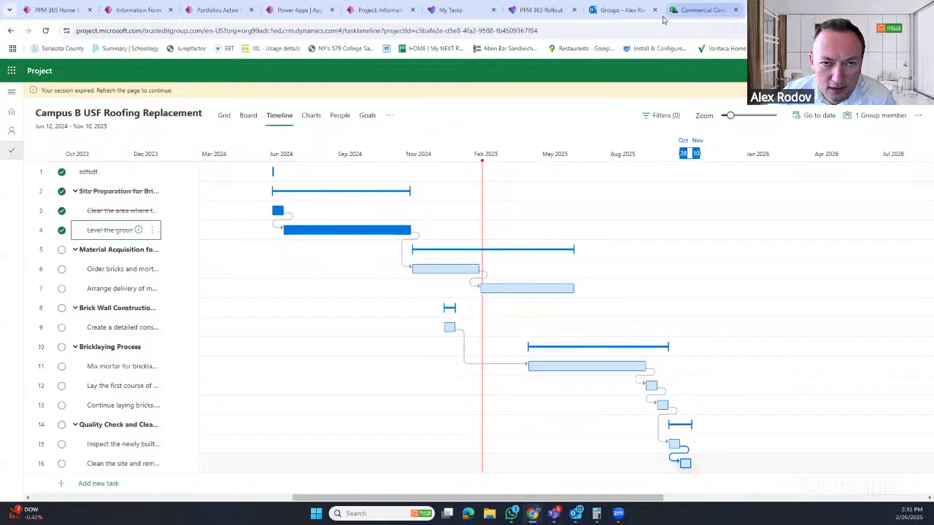
pyautogui.click(542, 10)
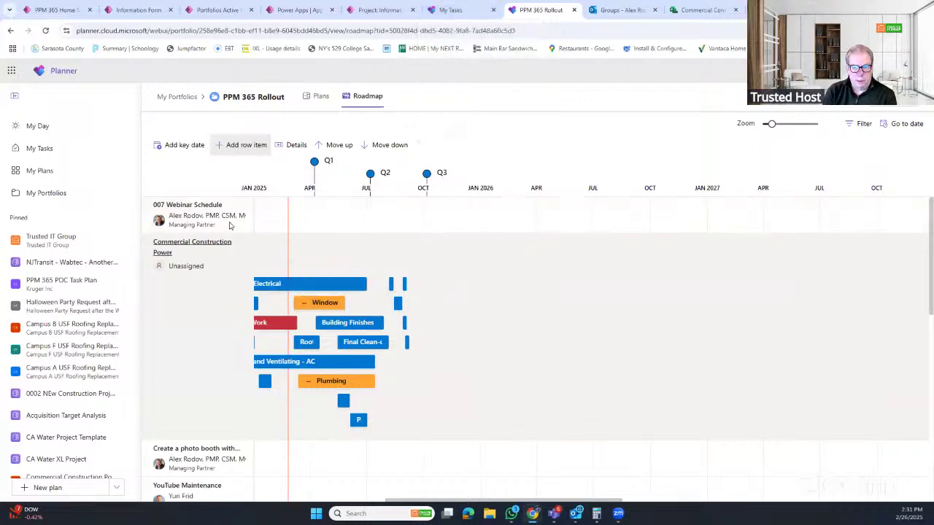
pyautogui.click(229, 225)
pyautogui.click(247, 147)
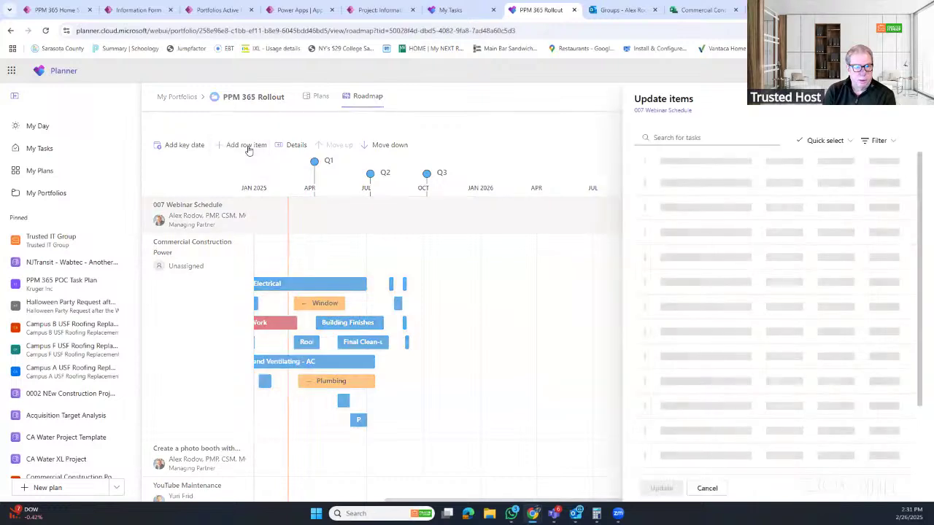